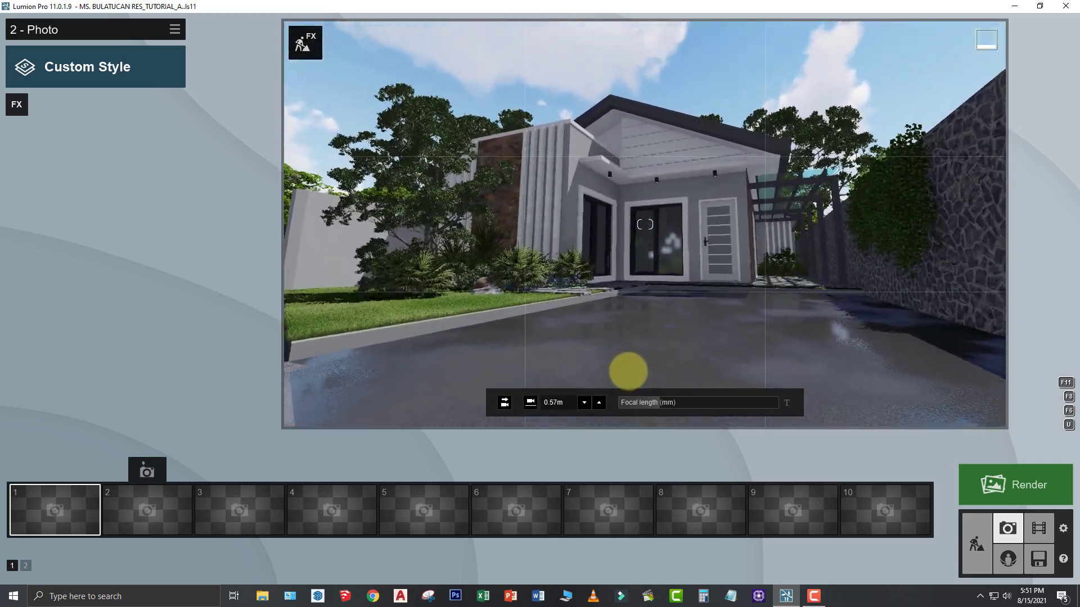
# - Level the camera toward the house front, reset it to eye level, and lower it to about 0.8 m above the driveway
pyautogui.click(505, 403)
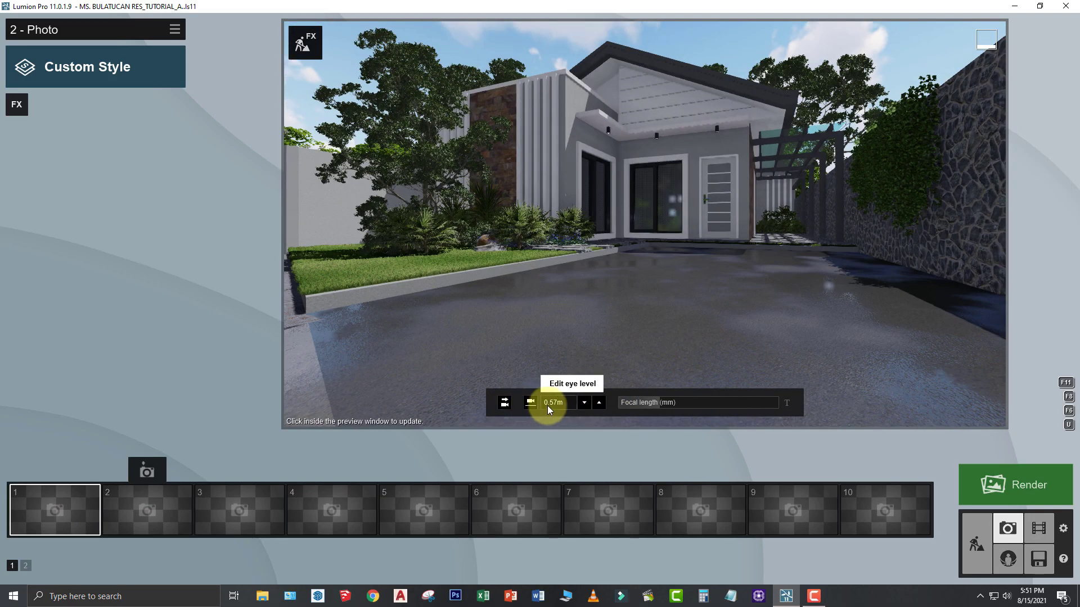
pyautogui.click(530, 403)
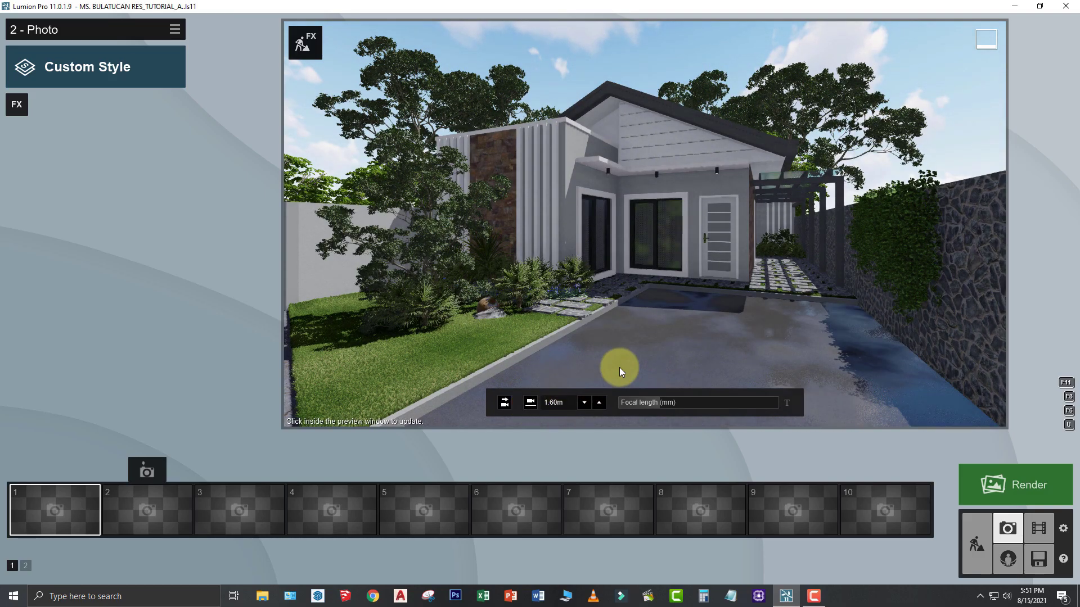
pyautogui.click(583, 403)
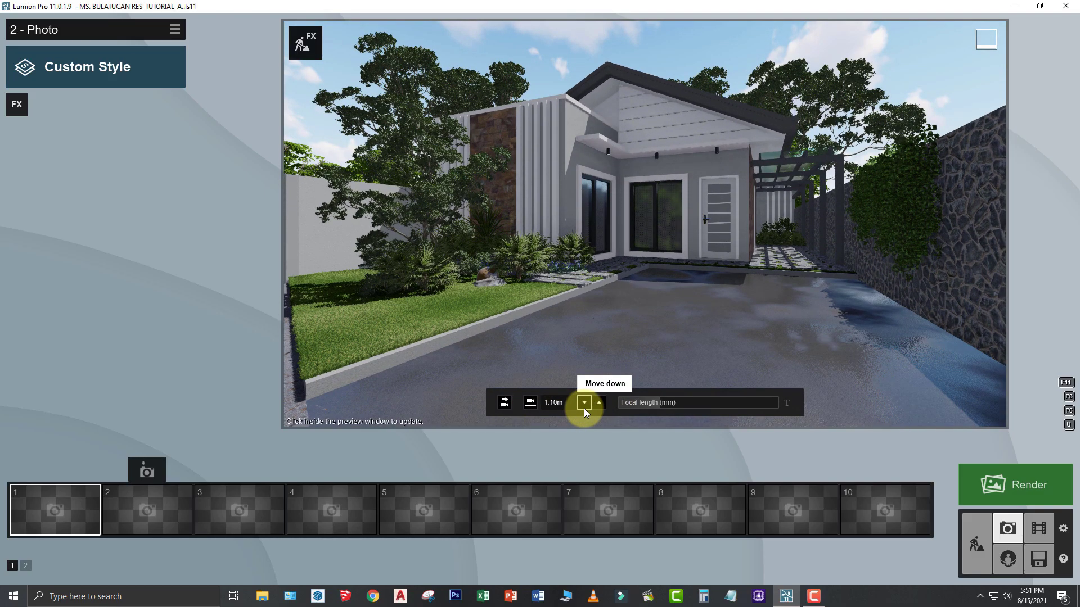
pyautogui.moveTo(617, 345); pyautogui.dragTo(826, 380, button='right')
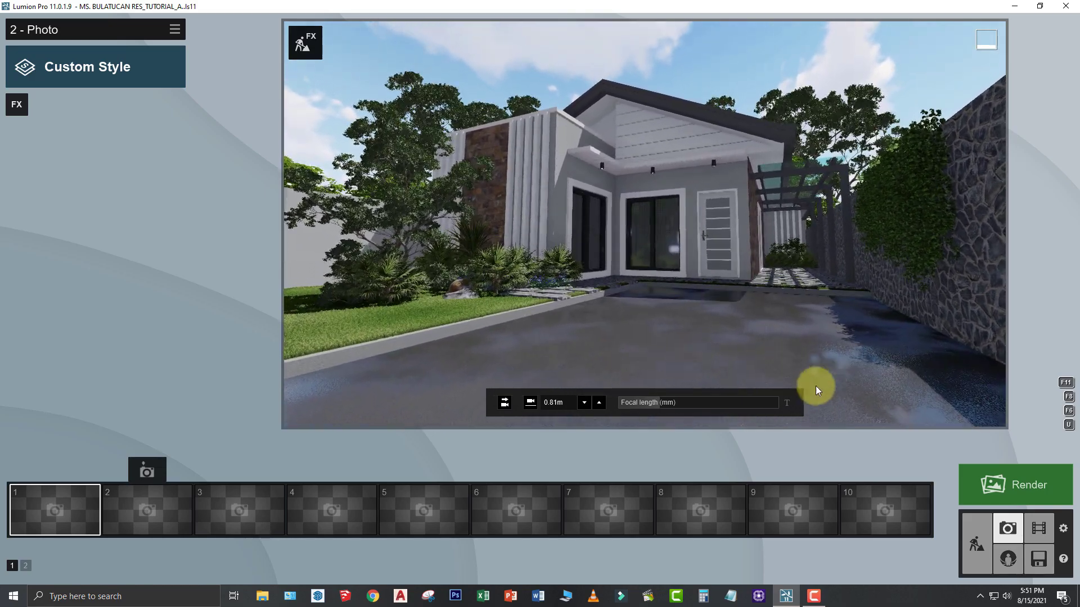
# - Set the focal length to 27 mm, frame the front facade with its full roof, and store the camera in photo slot 1
pyautogui.click(787, 402)
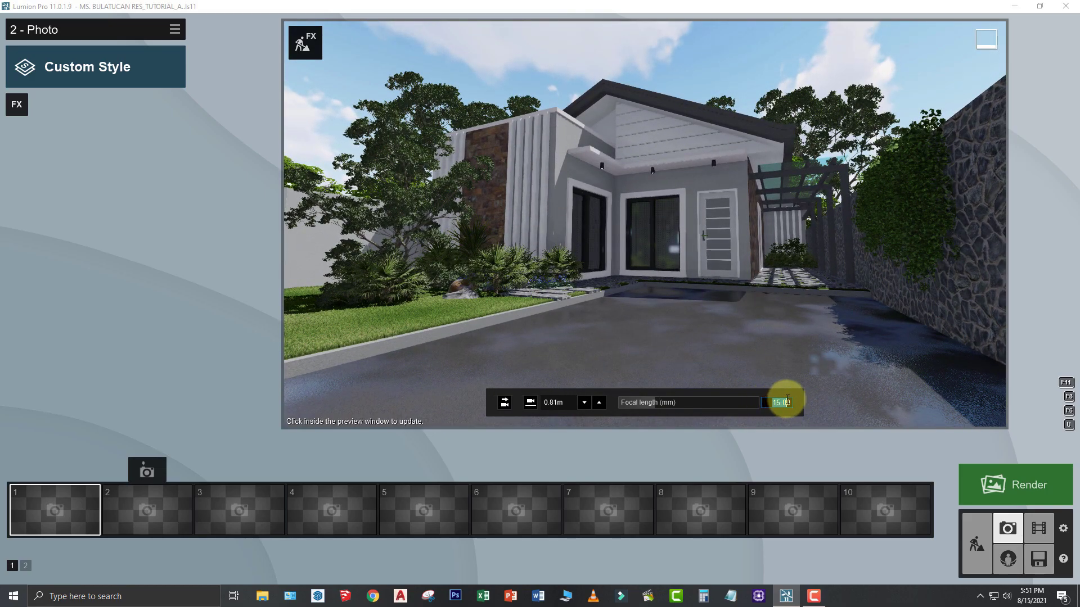
pyautogui.write('27')
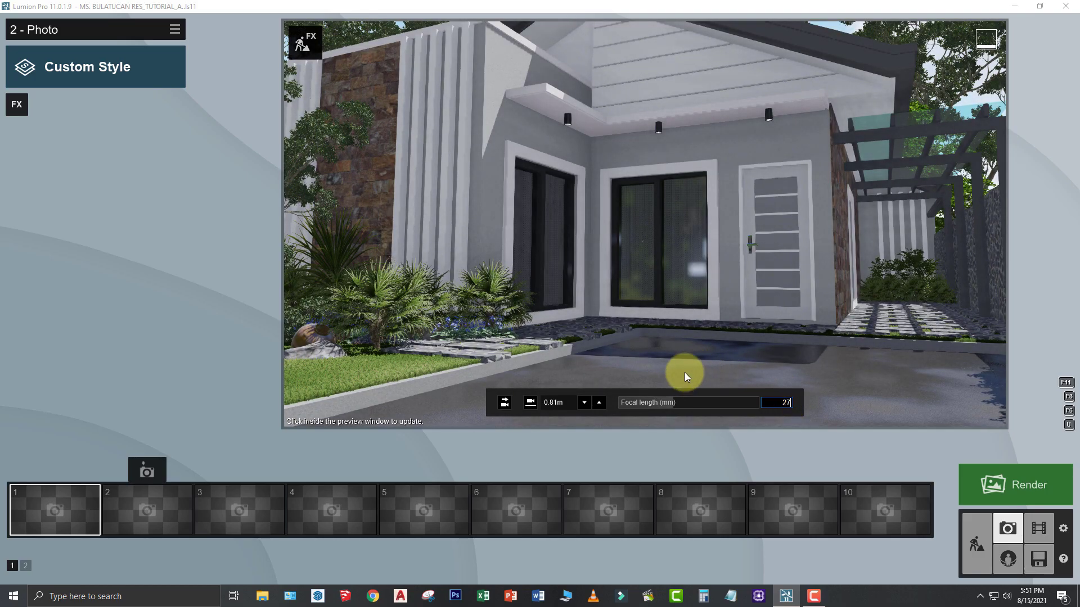
pyautogui.press('Return')
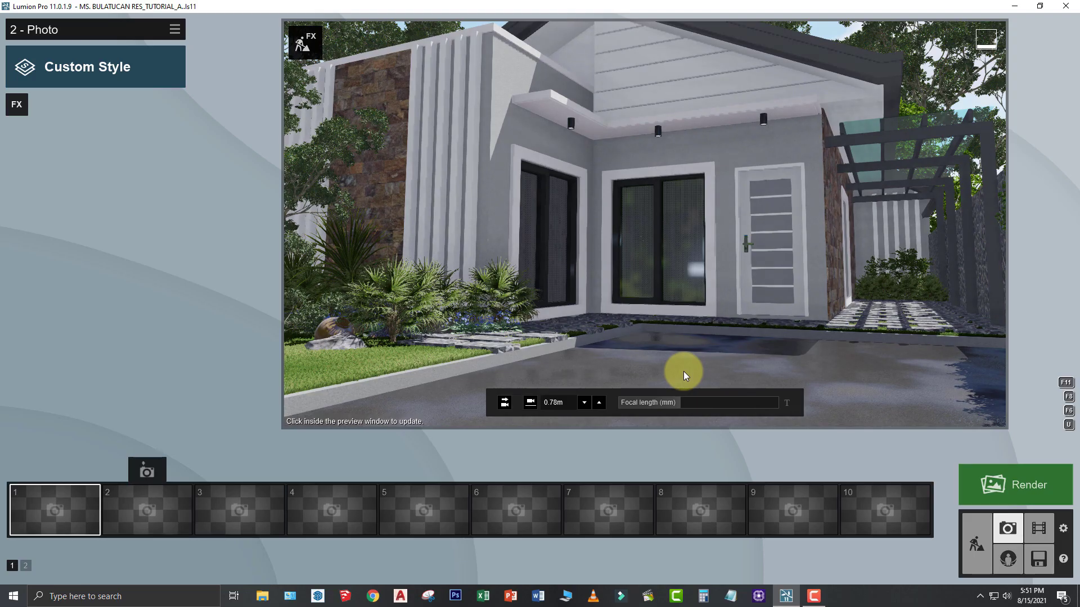
pyautogui.moveTo(683, 371); pyautogui.dragTo(683, 371, button='right')
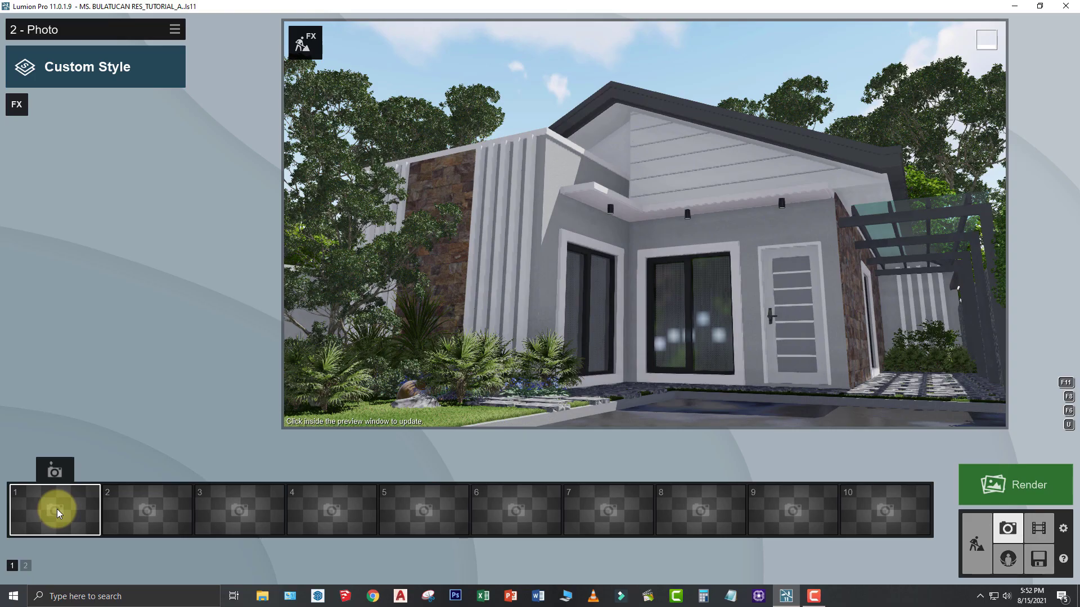
pyautogui.click(50, 471)
# - Frame the garden plants and front door with a 25.2 mm focal length, and store the camera in photo slot 2
pyautogui.moveTo(535, 372)
pyautogui.mouseDown(button='right')
pyautogui.moveTo(528, 366)
pyautogui.moveTo(528, 378)
pyautogui.moveTo(529, 368)
pyautogui.mouseUp(button='right')
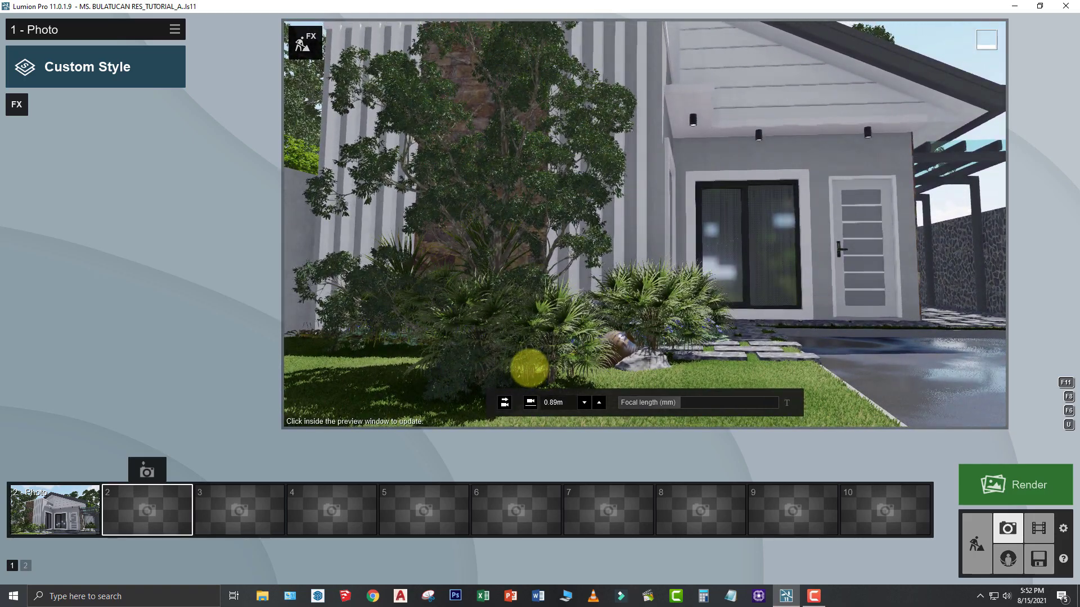
pyautogui.click(786, 403)
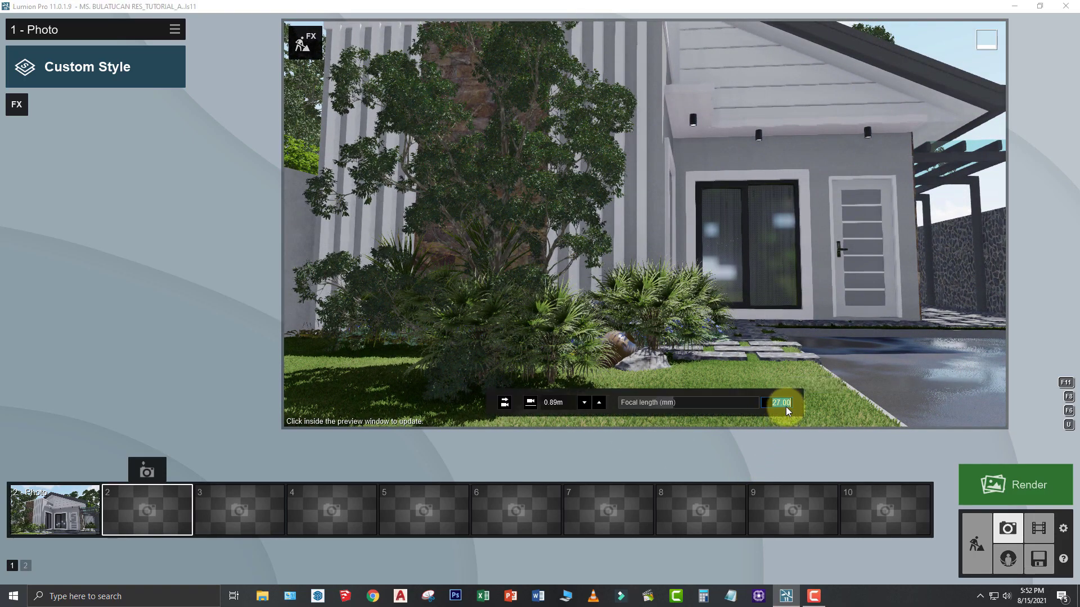
pyautogui.write('25.2')
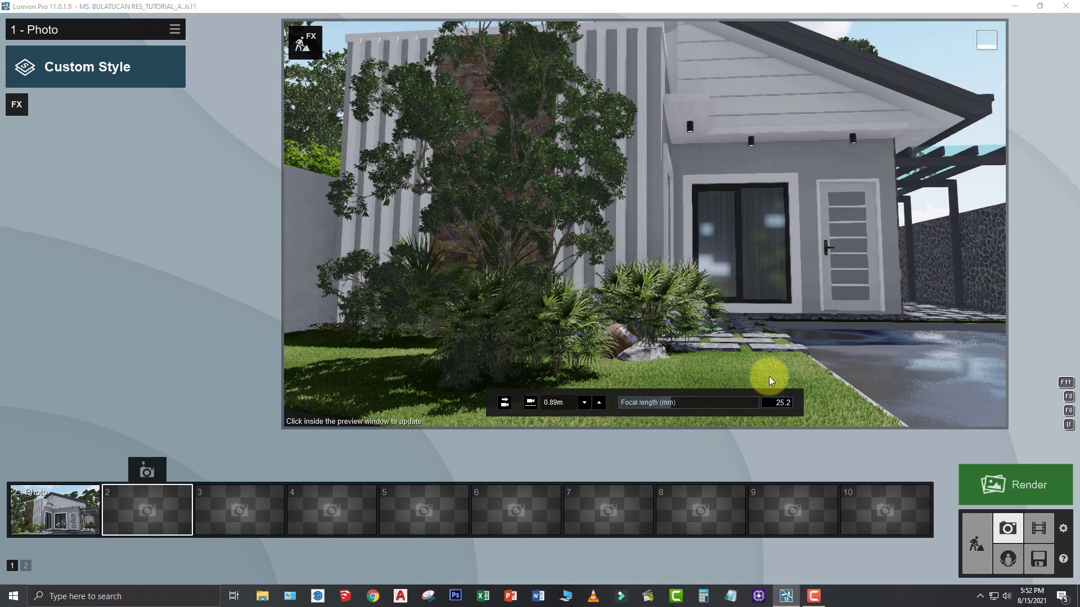
pyautogui.press('w')
pyautogui.moveTo(630, 286); pyautogui.dragTo(630, 287, button='right')
pyautogui.press('a')
pyautogui.press('w')
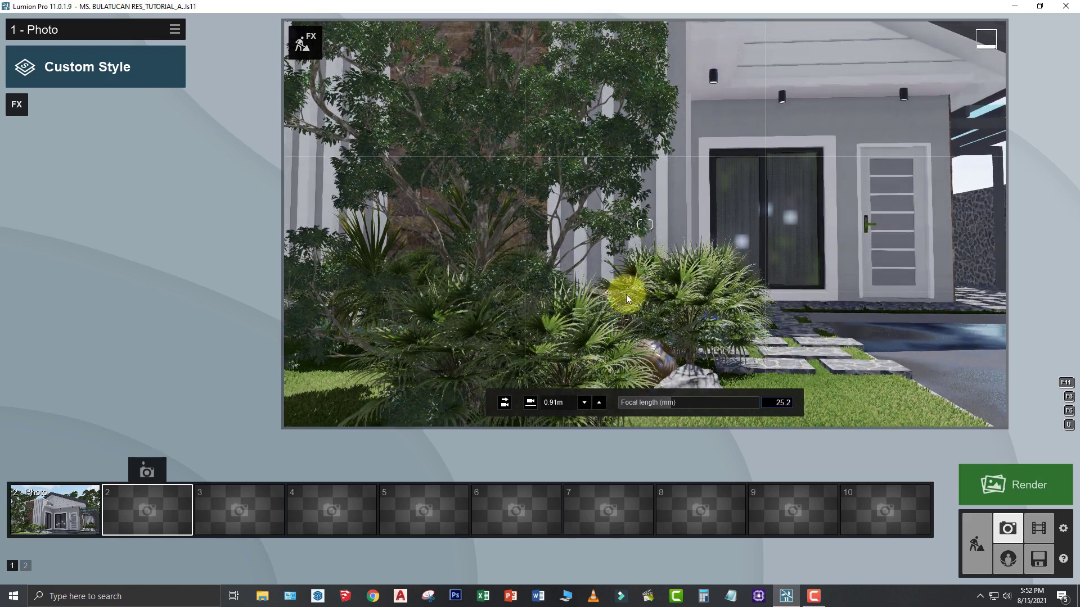
pyautogui.click(143, 473)
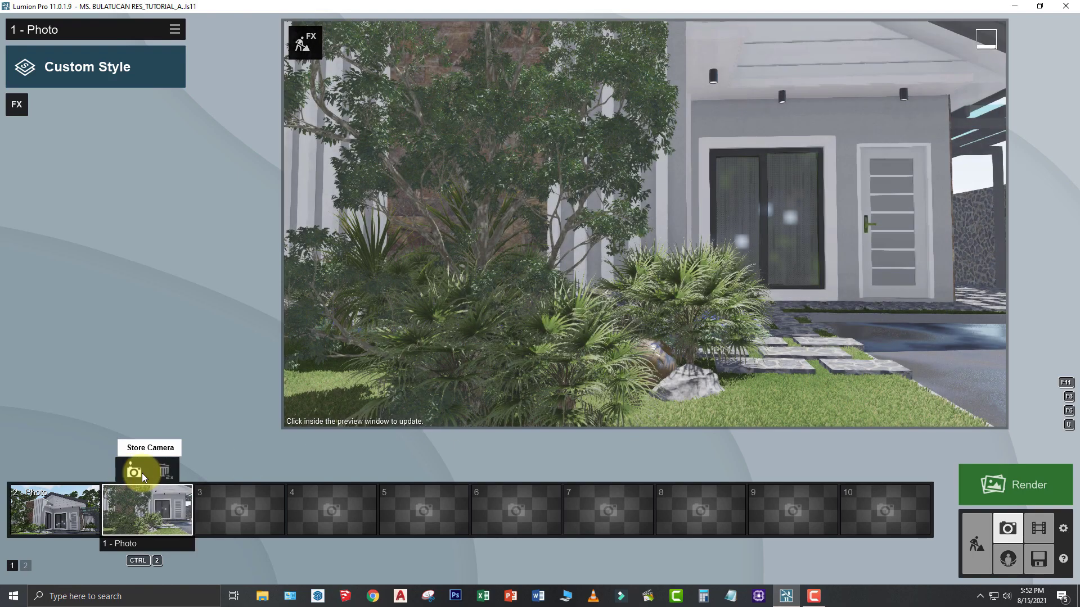
# - Frame the entrance corner and stone paving from above with a 26.5 mm focal length, and store the camera in photo slot 3
pyautogui.click(251, 526)
pyautogui.moveTo(574, 400); pyautogui.dragTo(568, 397)
pyautogui.moveTo(569, 398); pyautogui.dragTo(569, 397, button='right')
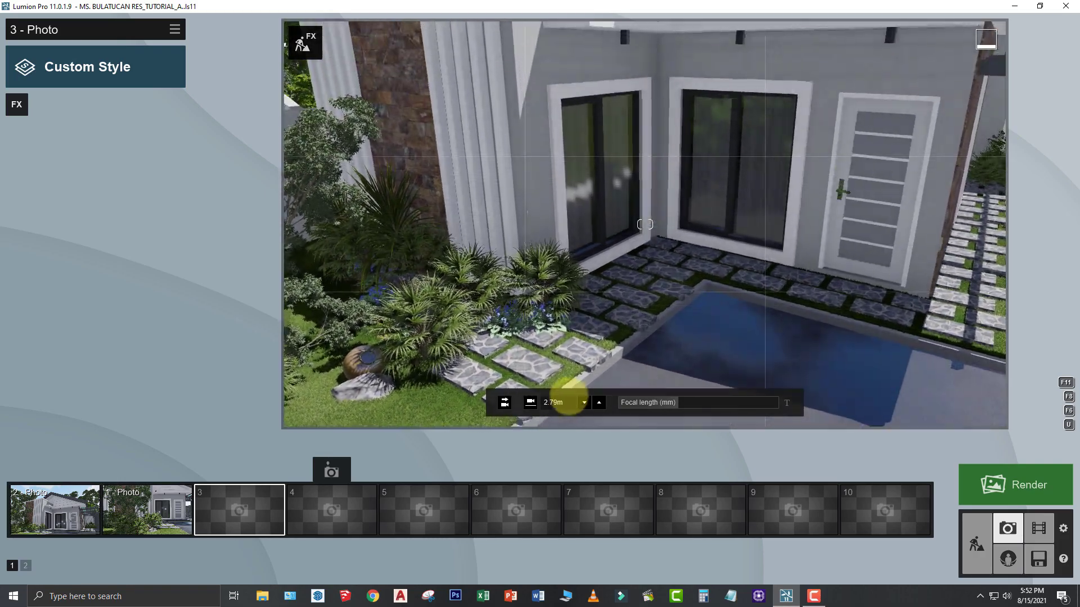
pyautogui.click(786, 403)
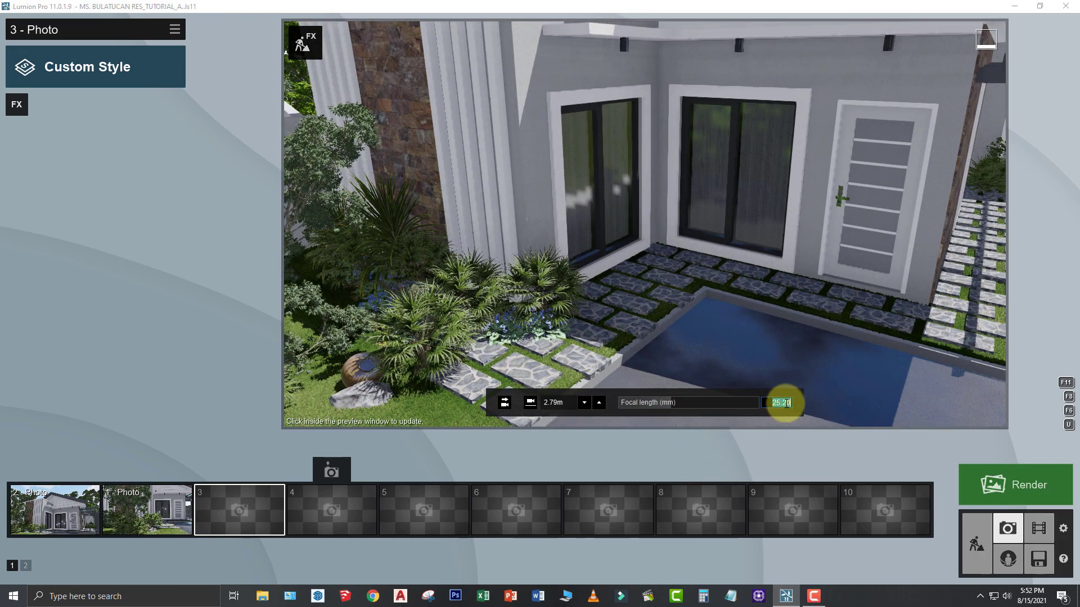
pyautogui.write('26.5')
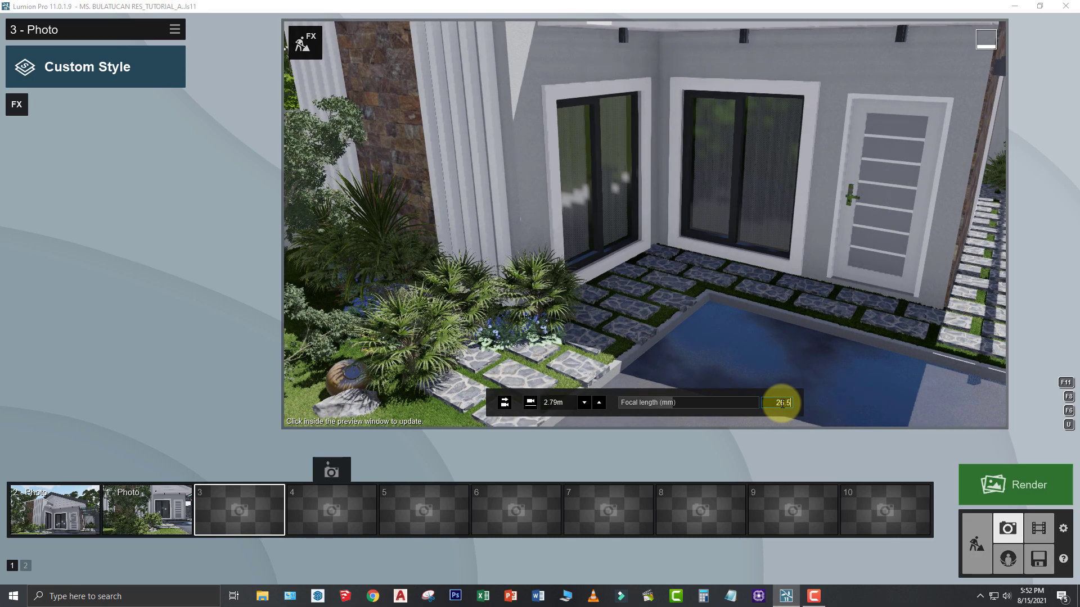
pyautogui.moveTo(727, 287)
pyautogui.mouseDown(button='right')
pyautogui.moveTo(711, 284)
pyautogui.moveTo(723, 284)
pyautogui.mouseUp(button='right')
pyautogui.click(238, 474)
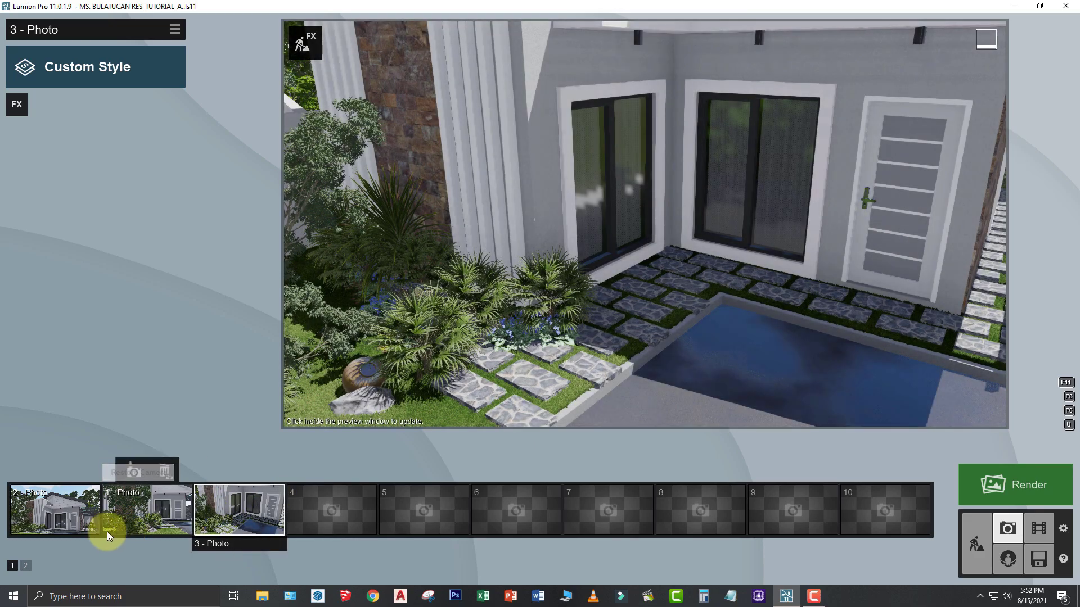
# - Recall the front facade photo in slot 1 and apply the Dawn style to it
pyautogui.click(52, 521)
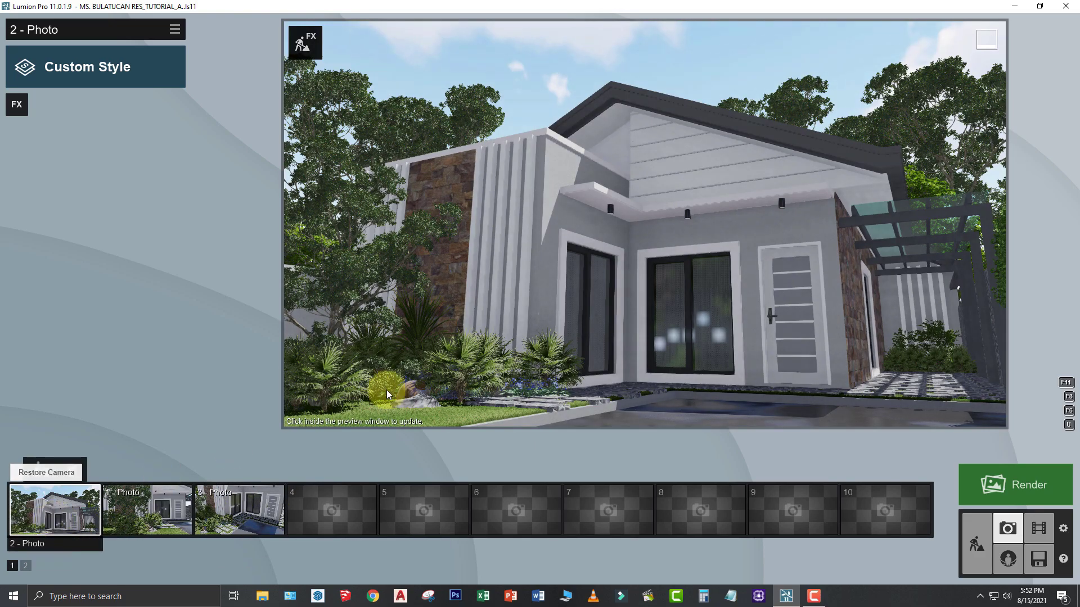
pyautogui.click(120, 72)
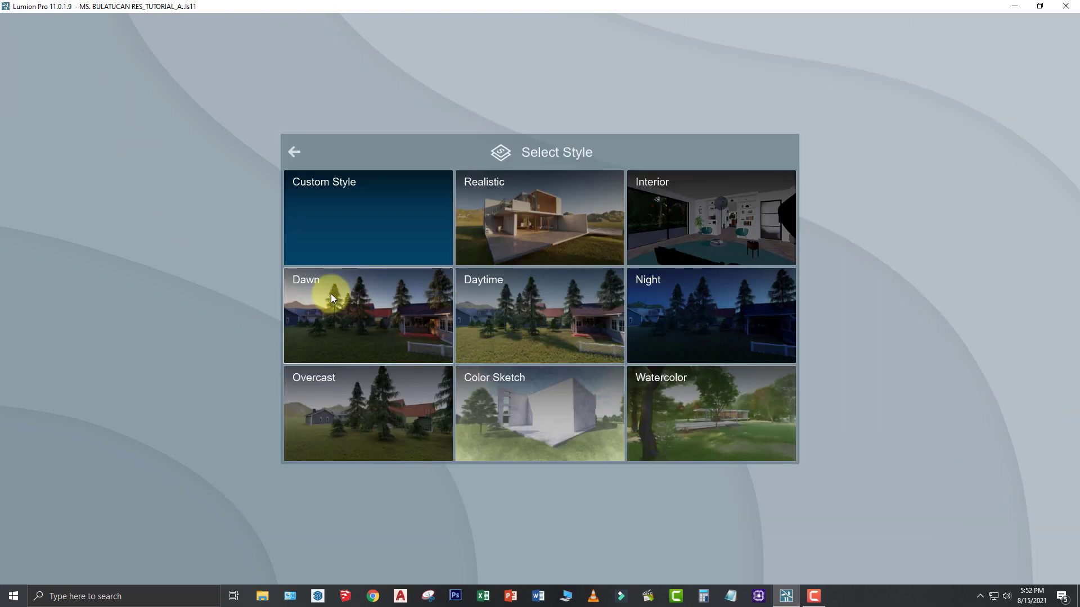
pyautogui.click(368, 323)
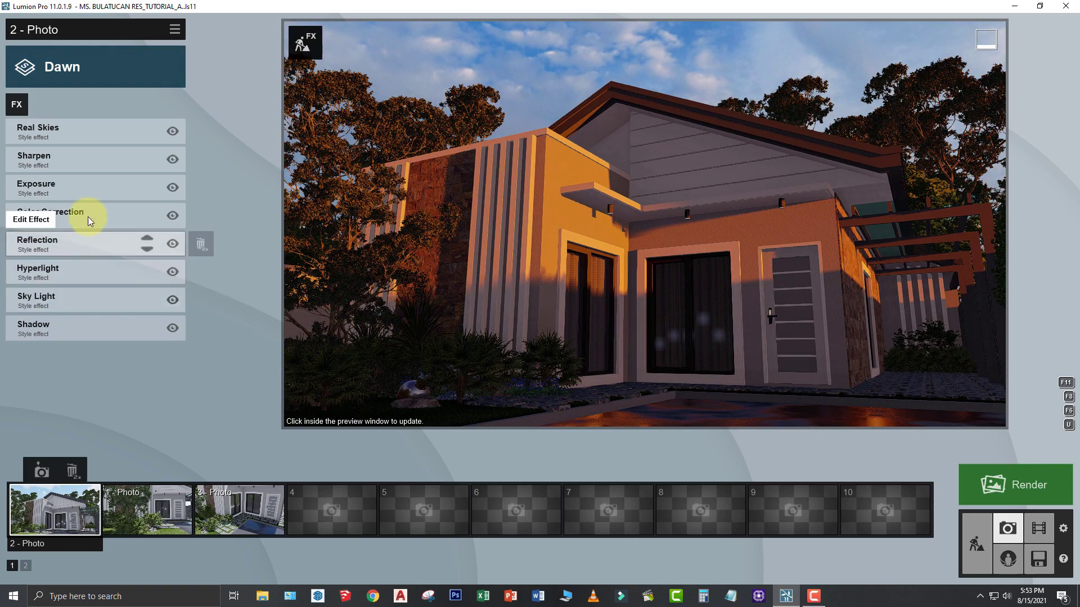
# - Add the 2-Point Perspective camera effect, enable it, and update the stored camera in photo slot 1
pyautogui.click(13, 108)
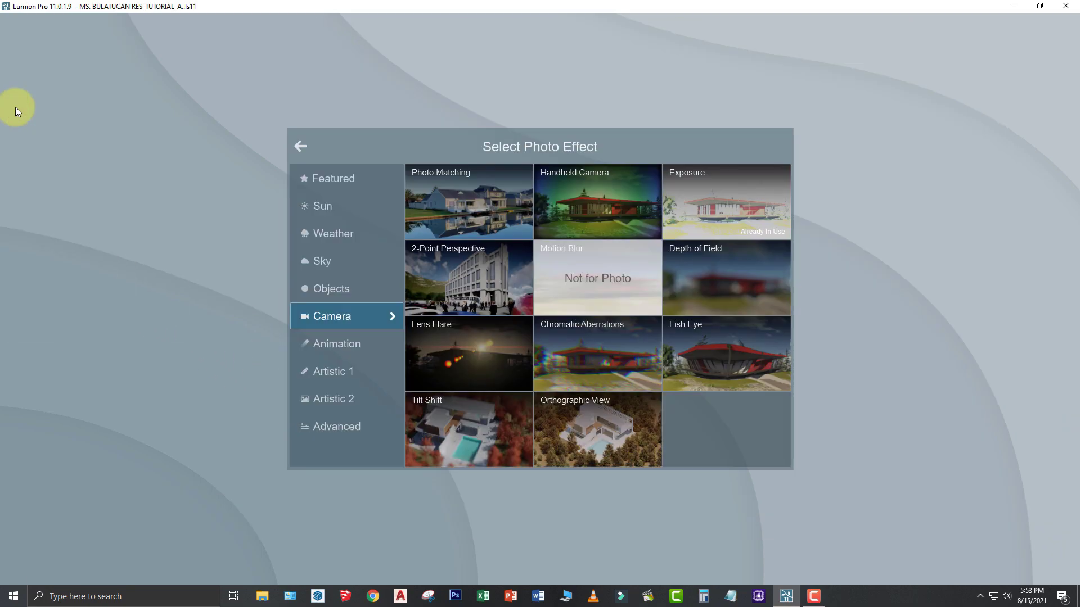
pyautogui.click(451, 285)
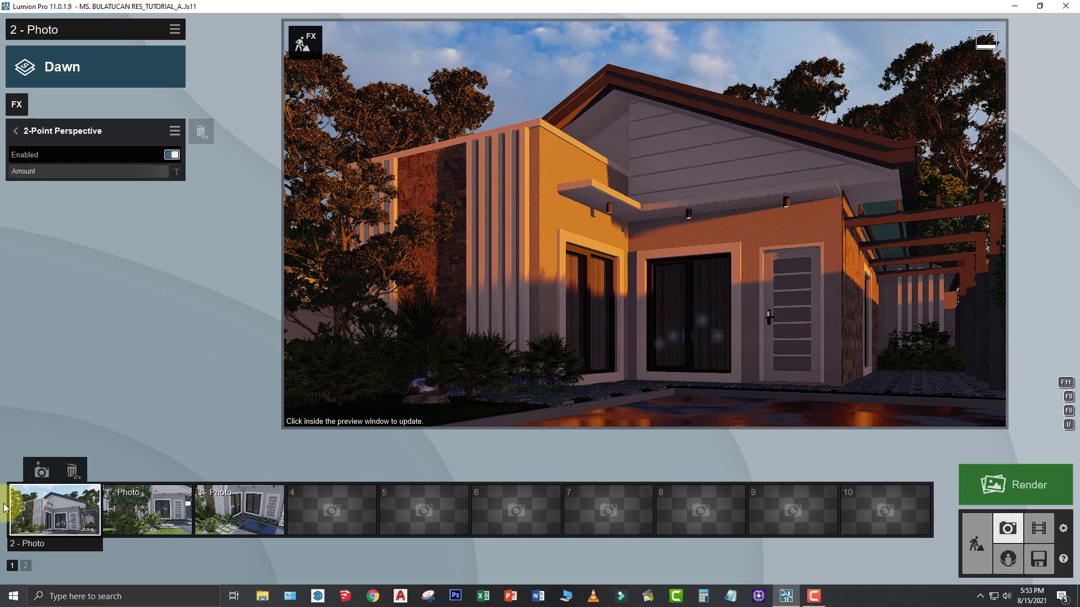
pyautogui.click(38, 481)
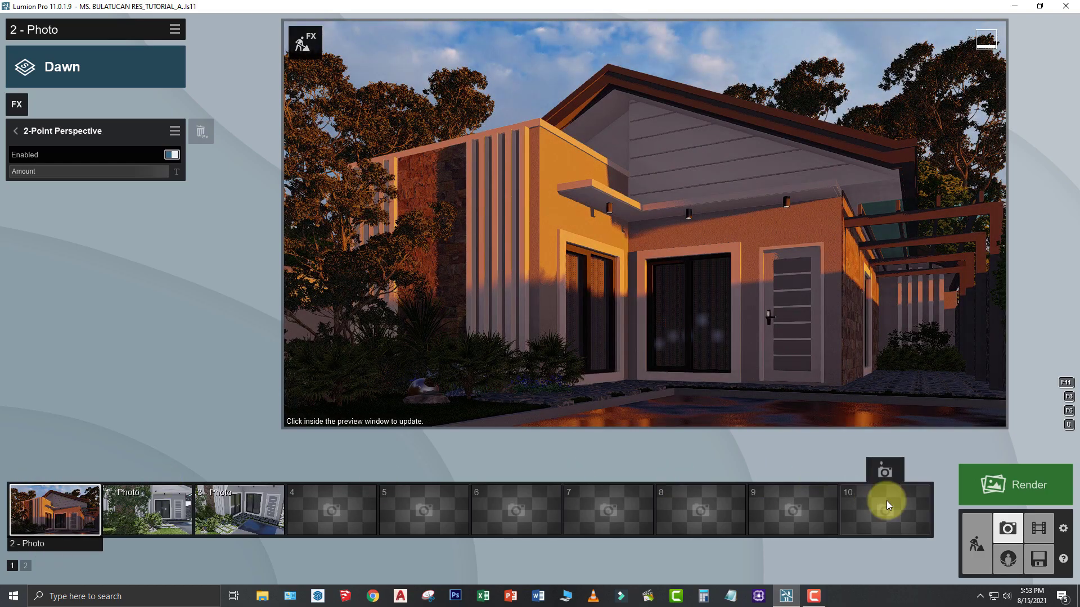
# - Render the current shot at Desktop size, 1920x1080, and save it to the Desktop as a JPG named 1
pyautogui.click(1025, 492)
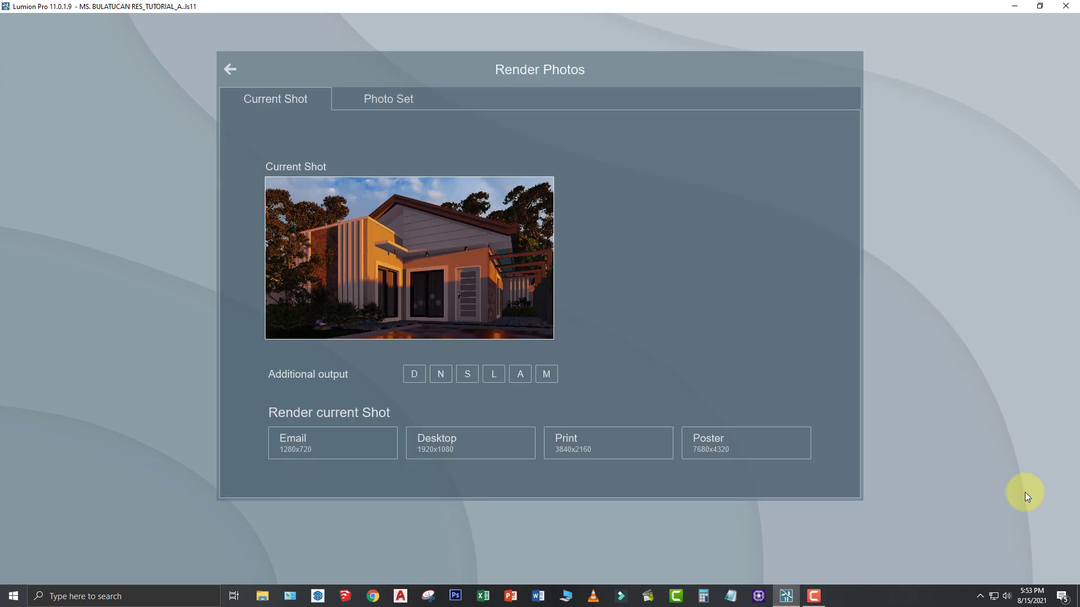
pyautogui.click(467, 456)
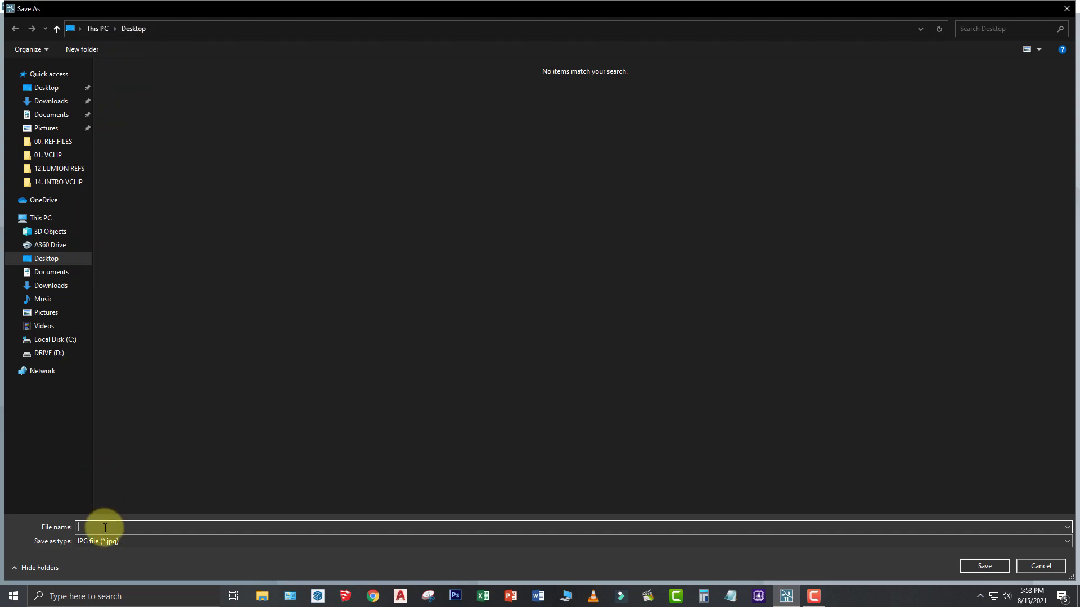
pyautogui.press('Return')
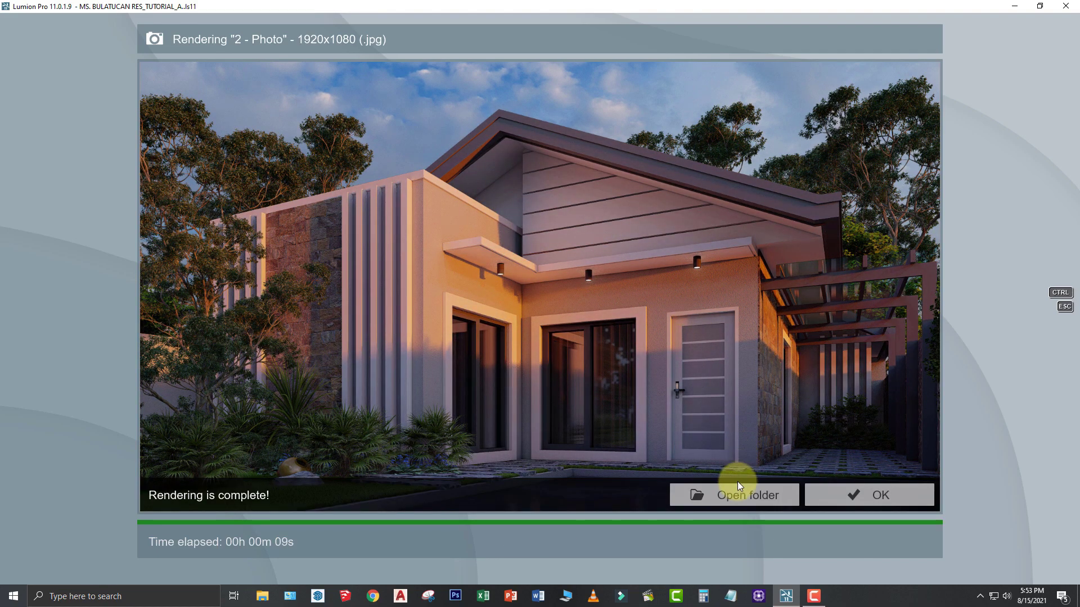
# - Open the rendered image 1.jpg from its folder to examine the lighting and facade, and return to the photo editor in Lumion
pyautogui.click(730, 495)
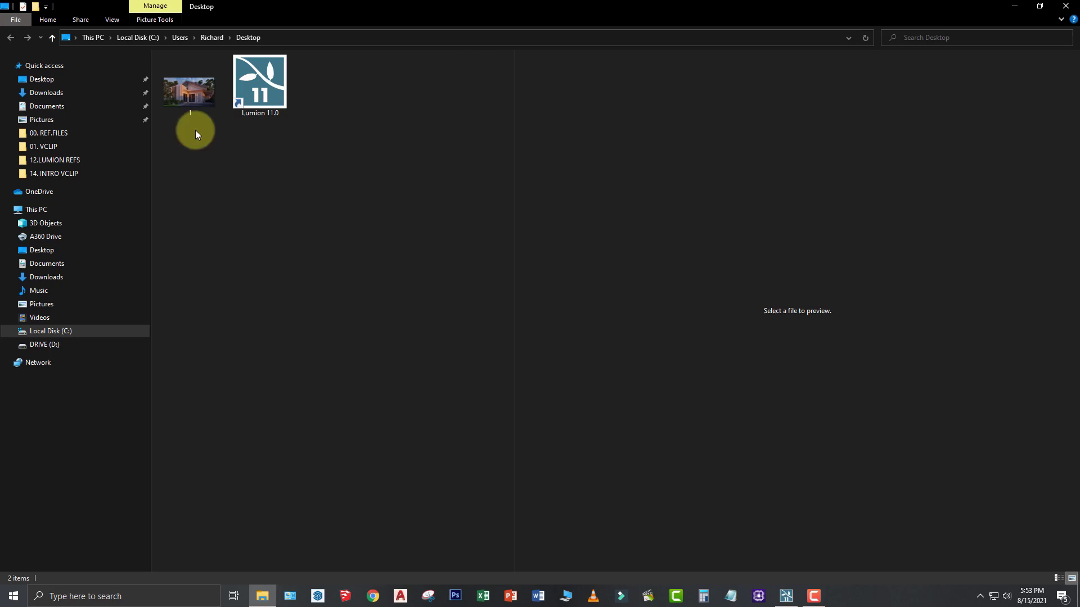
pyautogui.doubleClick(186, 99)
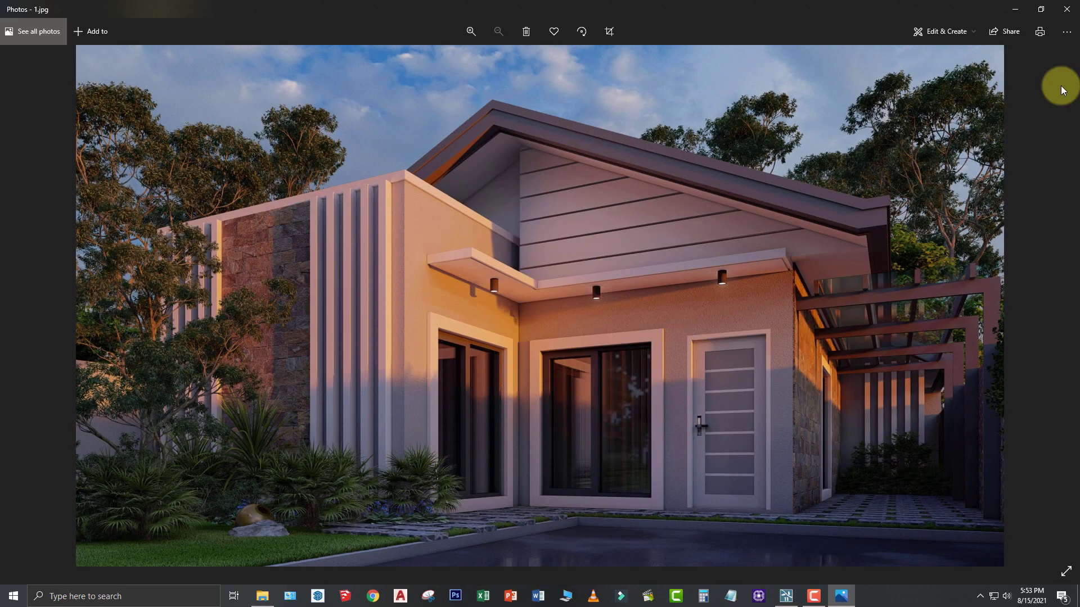
pyautogui.click(1067, 9)
pyautogui.moveTo(785, 593)
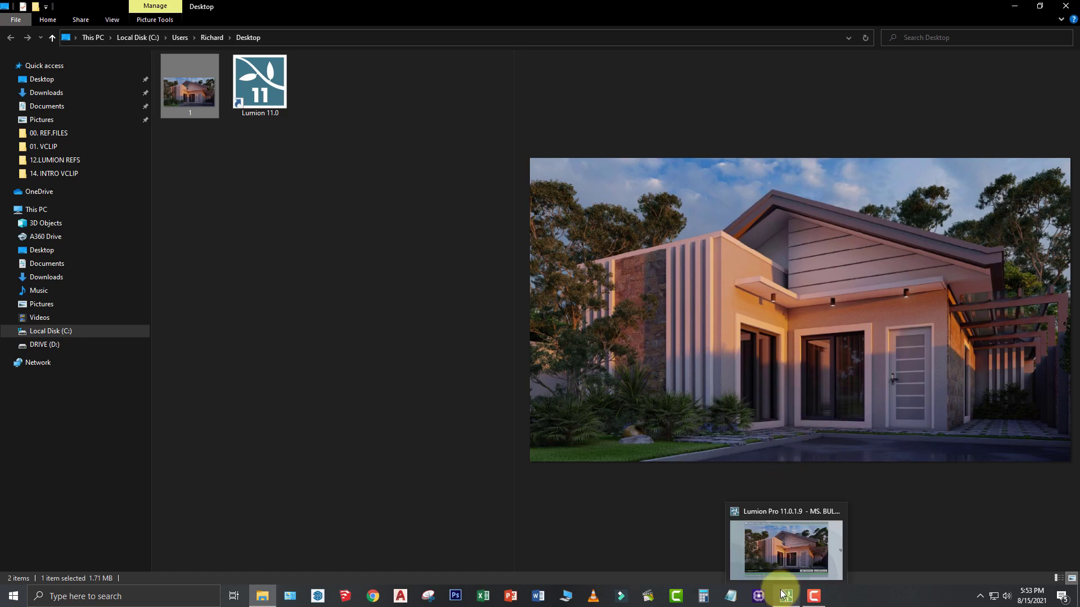
pyautogui.click(751, 562)
pyautogui.click(841, 495)
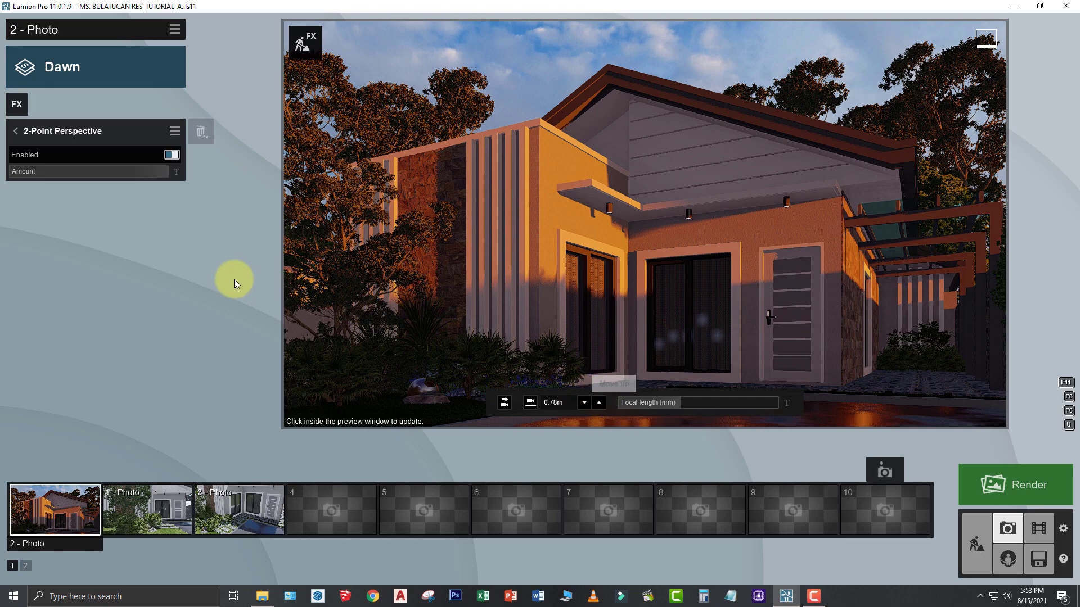
# - Change the Real Skies effect to the grey Sunset sky with swirling clouds, and update the stored camera in photo slot 1
pyautogui.click(20, 135)
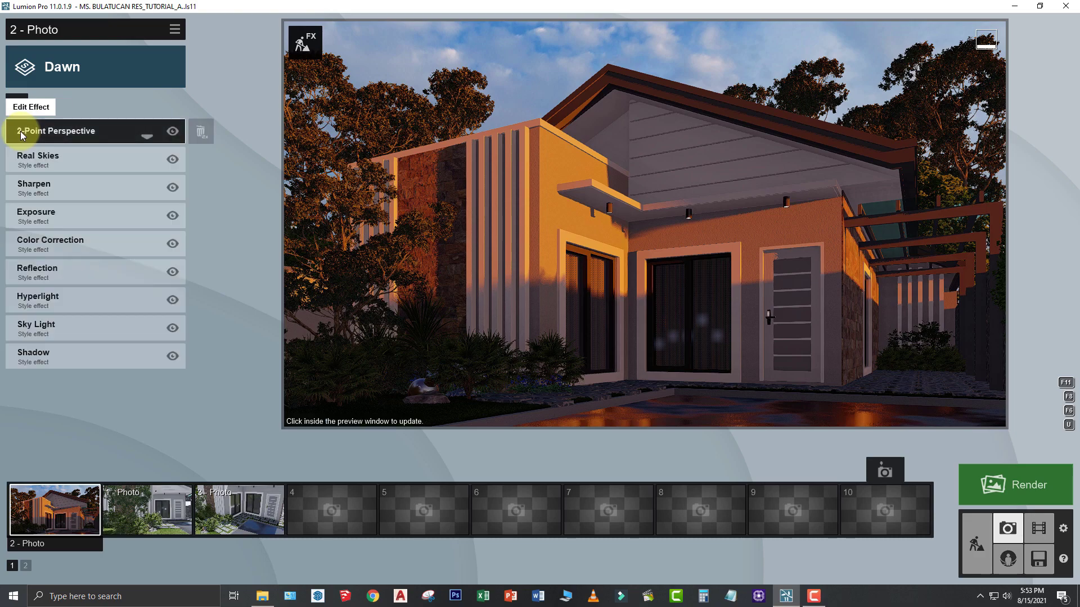
pyautogui.click(46, 164)
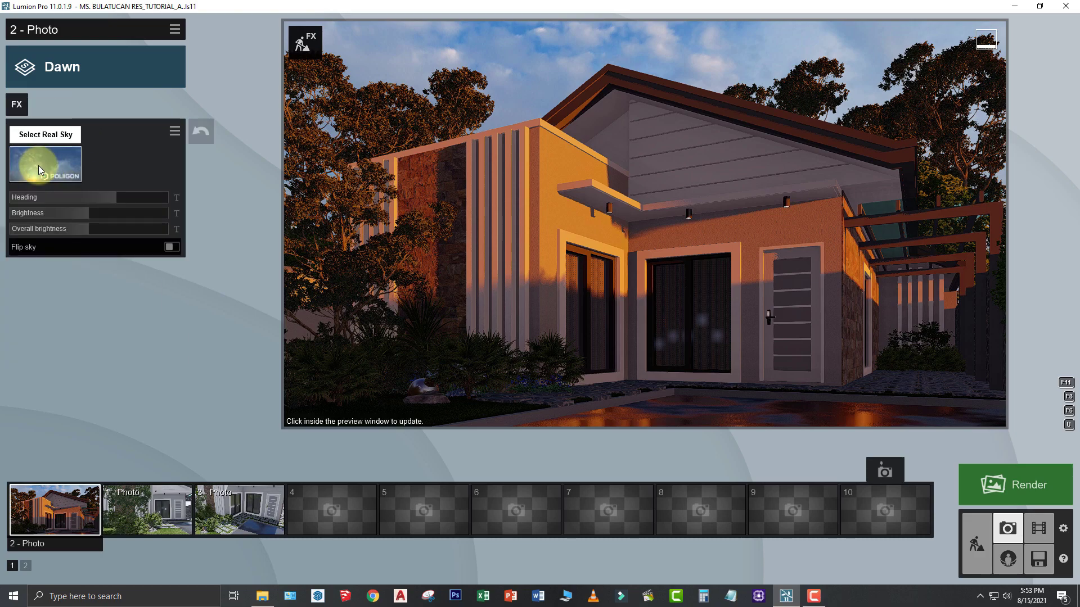
pyautogui.click(39, 167)
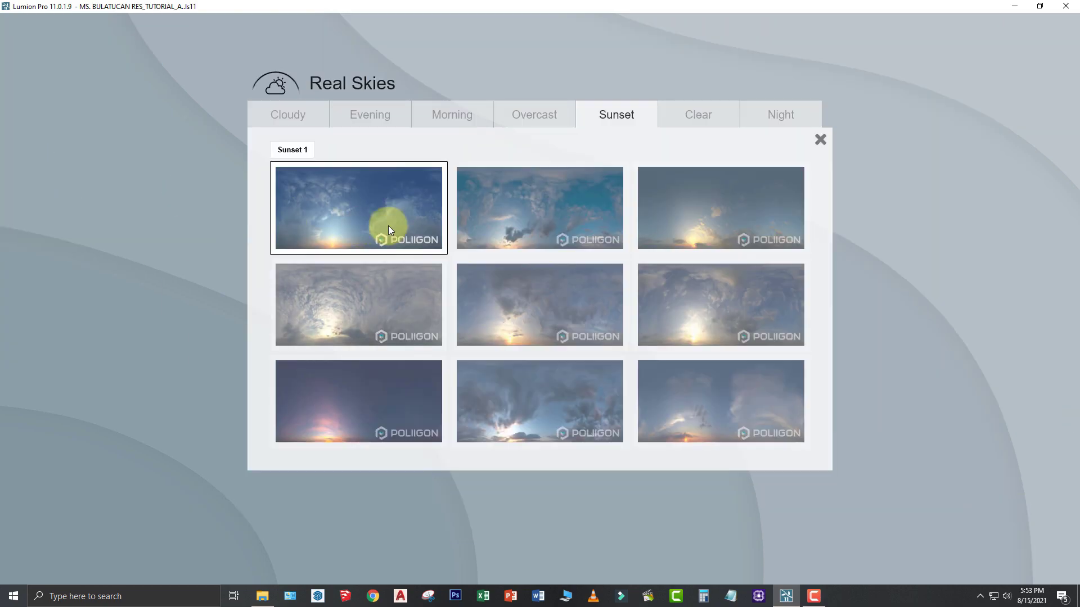
pyautogui.click(339, 299)
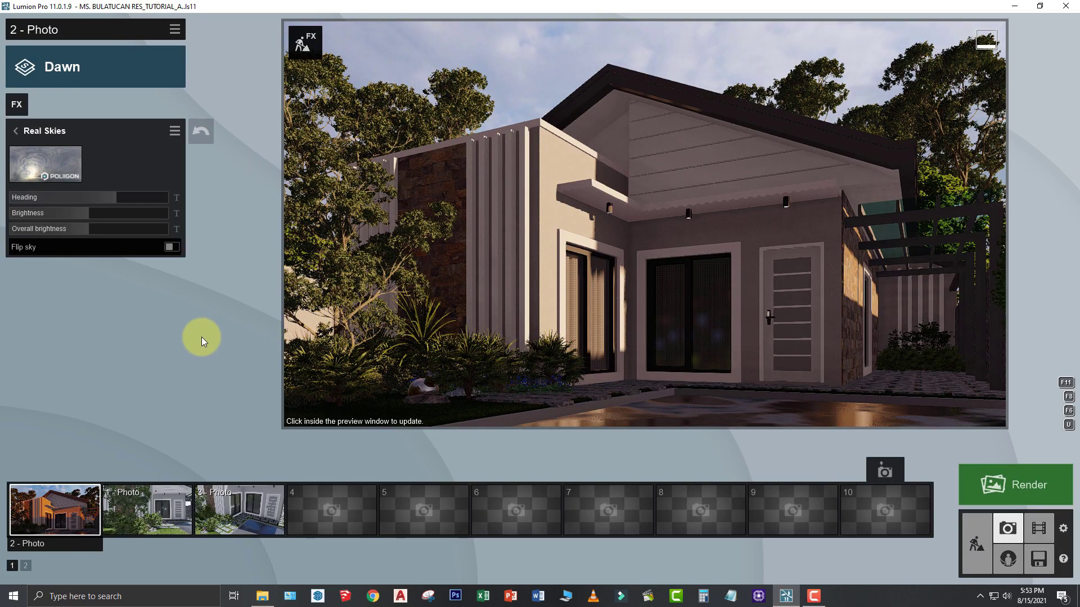
pyautogui.click(46, 474)
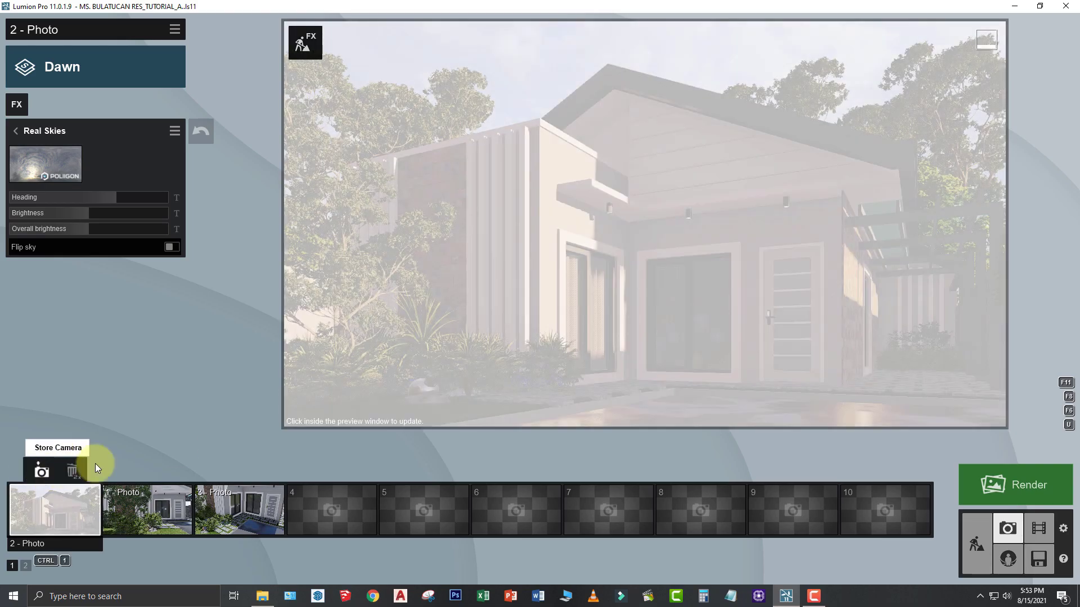
# - Render the current shot at Desktop size, 1920x1080, and save it to the Desktop as a JPG named 2
pyautogui.click(1022, 494)
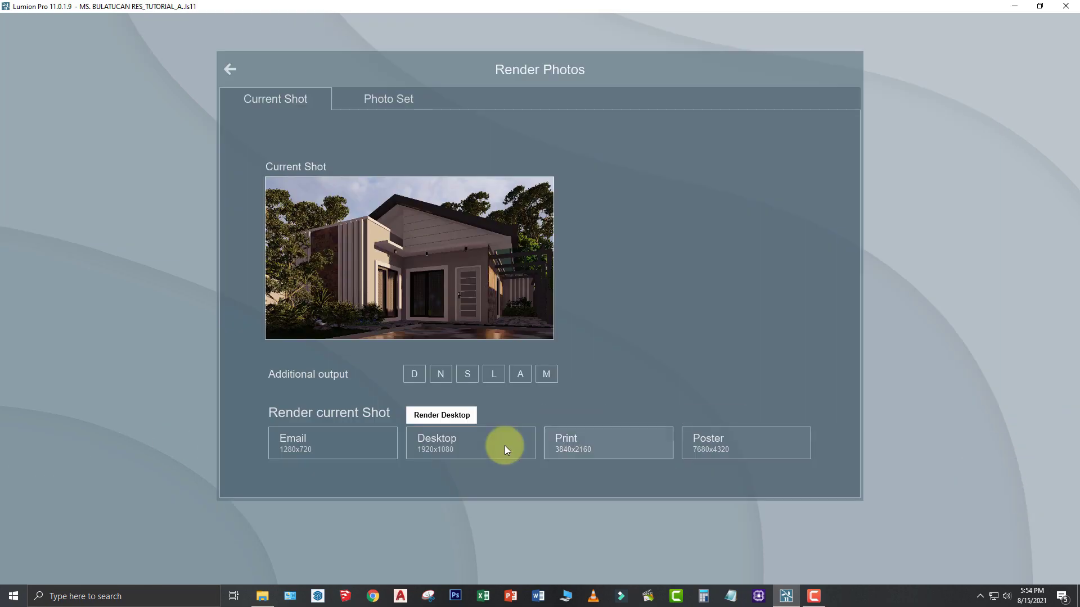
pyautogui.click(485, 448)
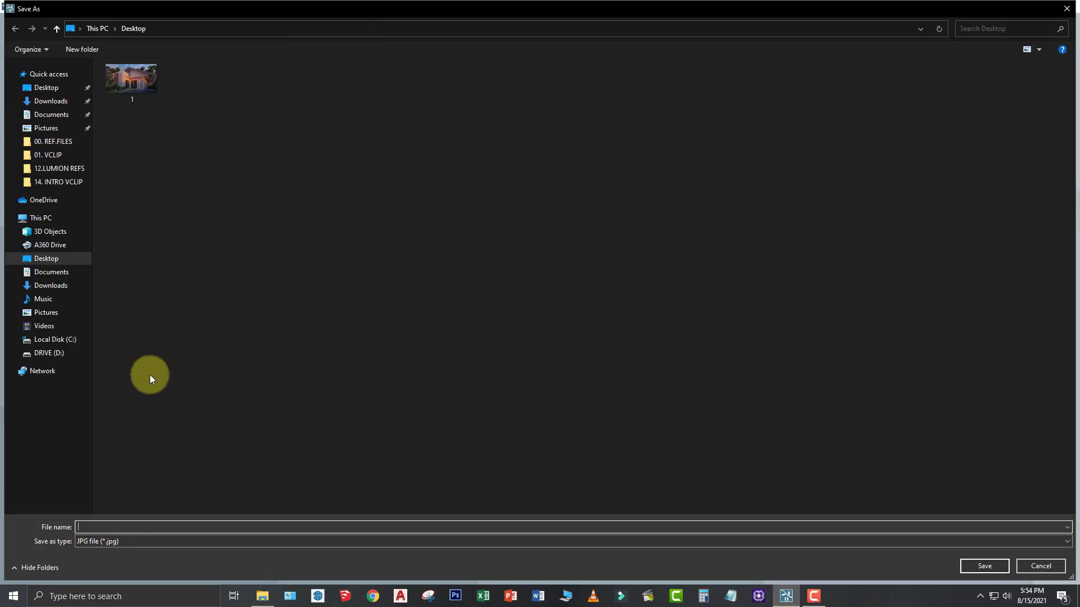
pyautogui.write('2')
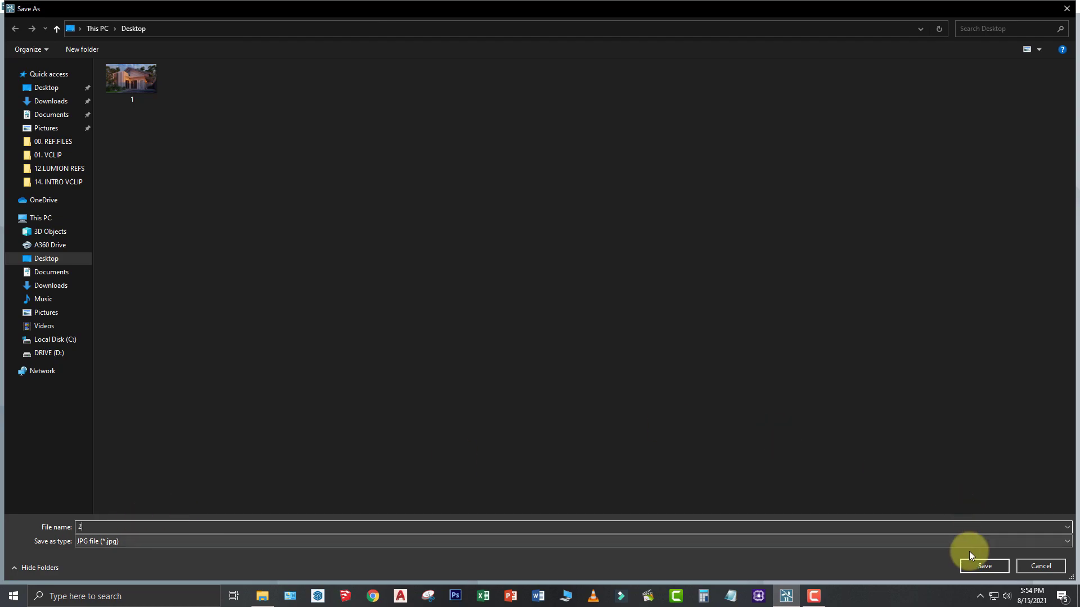
pyautogui.click(985, 566)
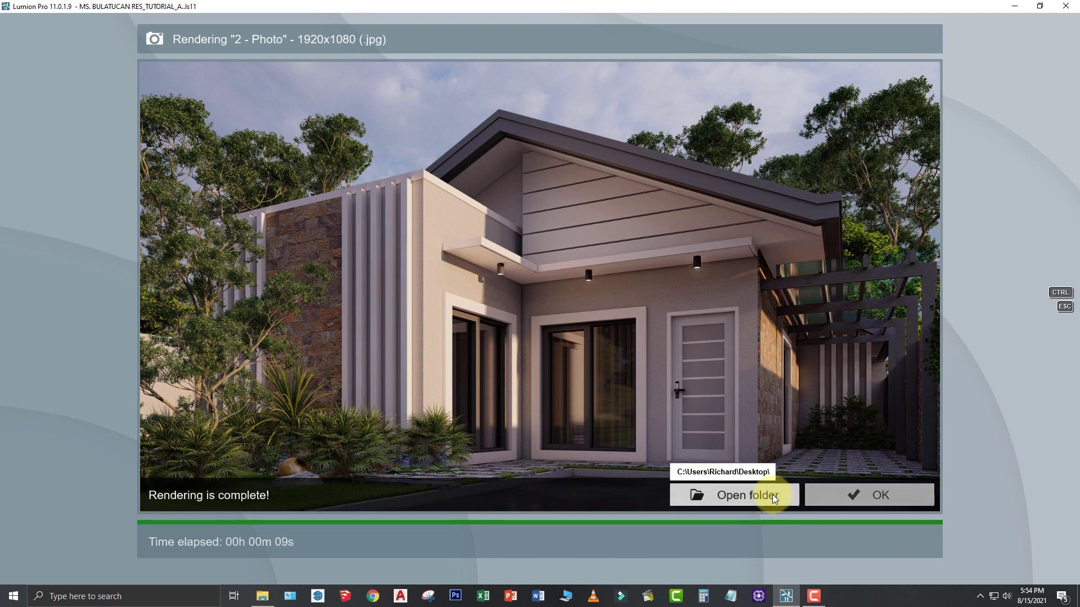
# - Open the rendered image 2.jpg from its folder, compare it with 1.jpg, and return to the photo editor in Lumion
pyautogui.click(771, 497)
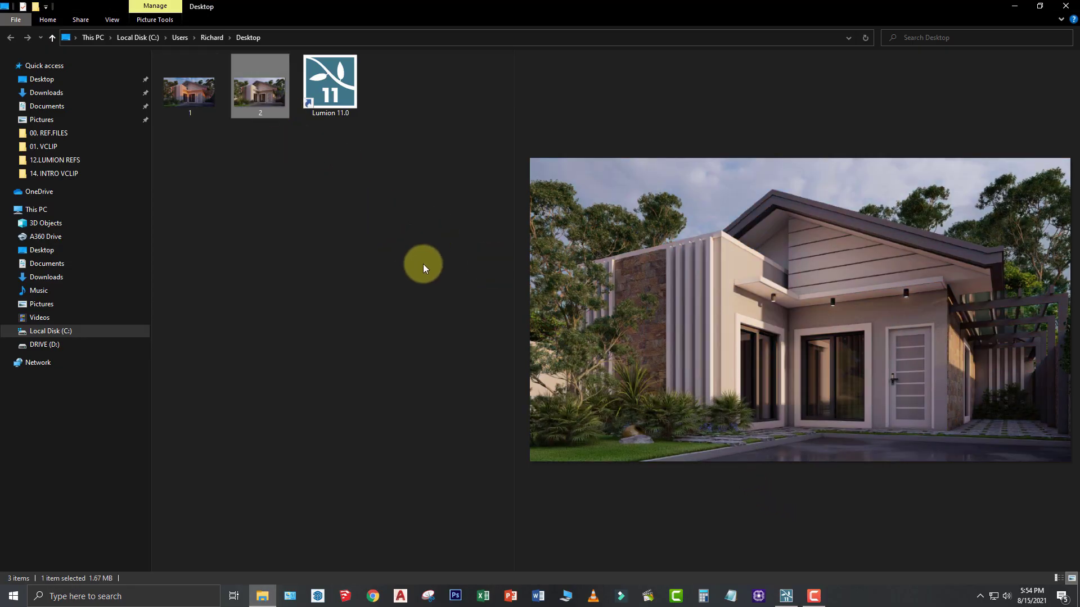
pyautogui.doubleClick(267, 99)
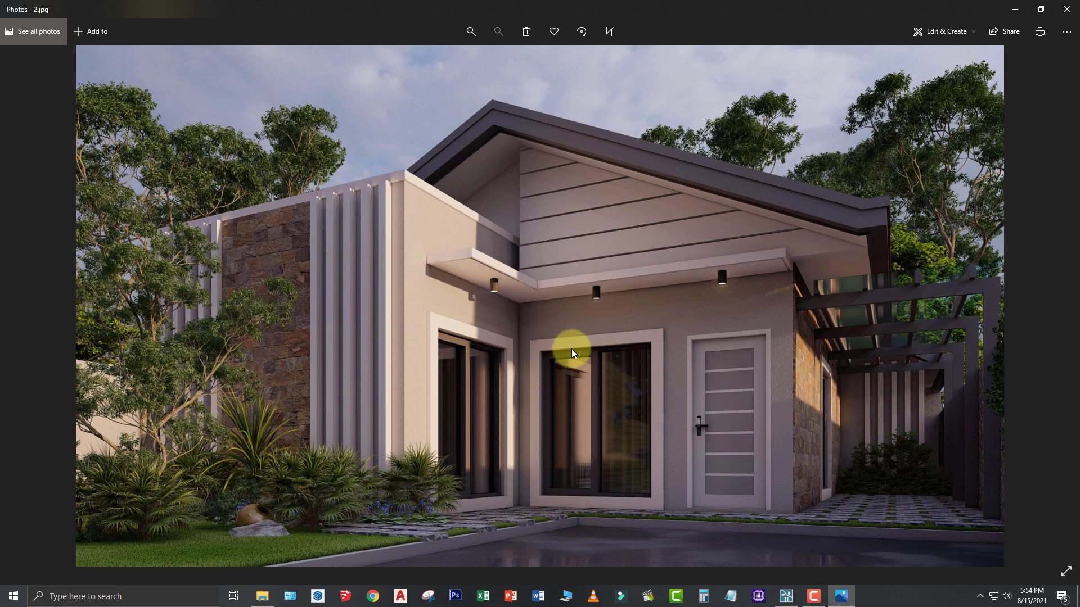
pyautogui.press('Left')
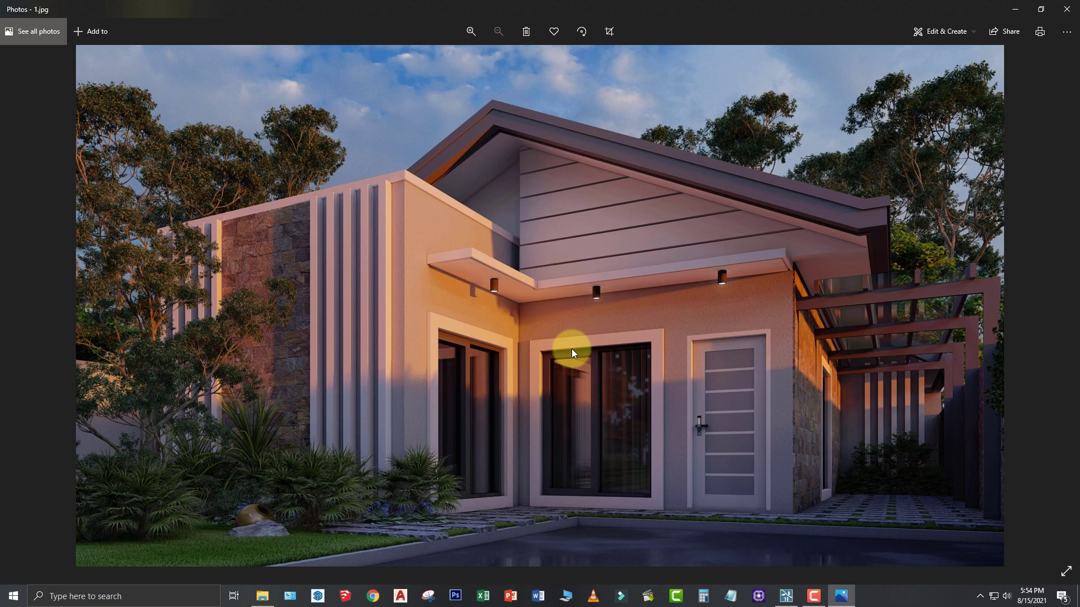
pyautogui.press('Right')
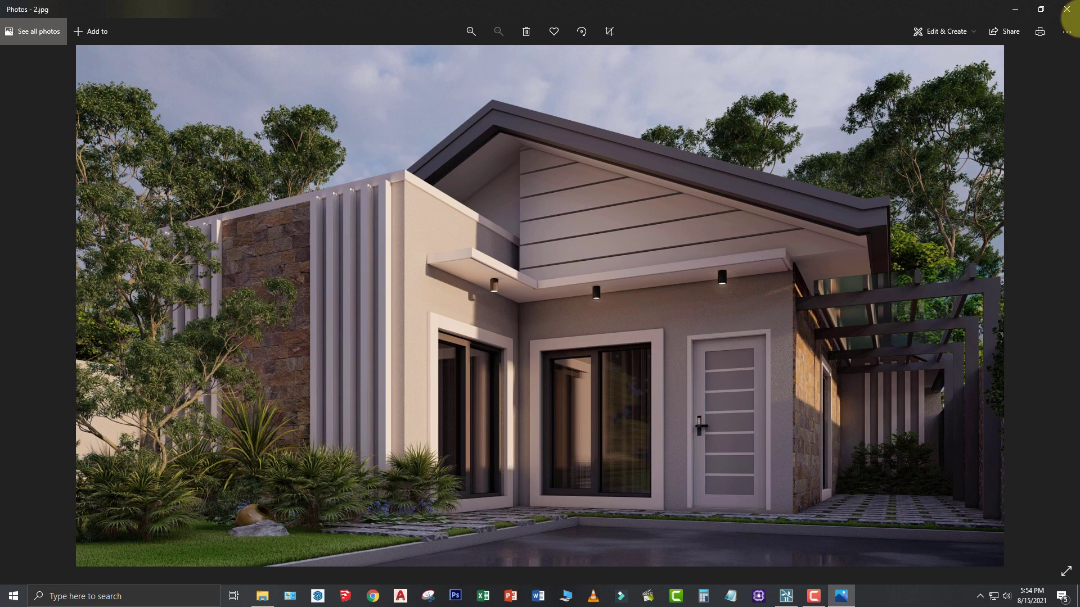
pyautogui.click(1066, 9)
pyautogui.moveTo(785, 595)
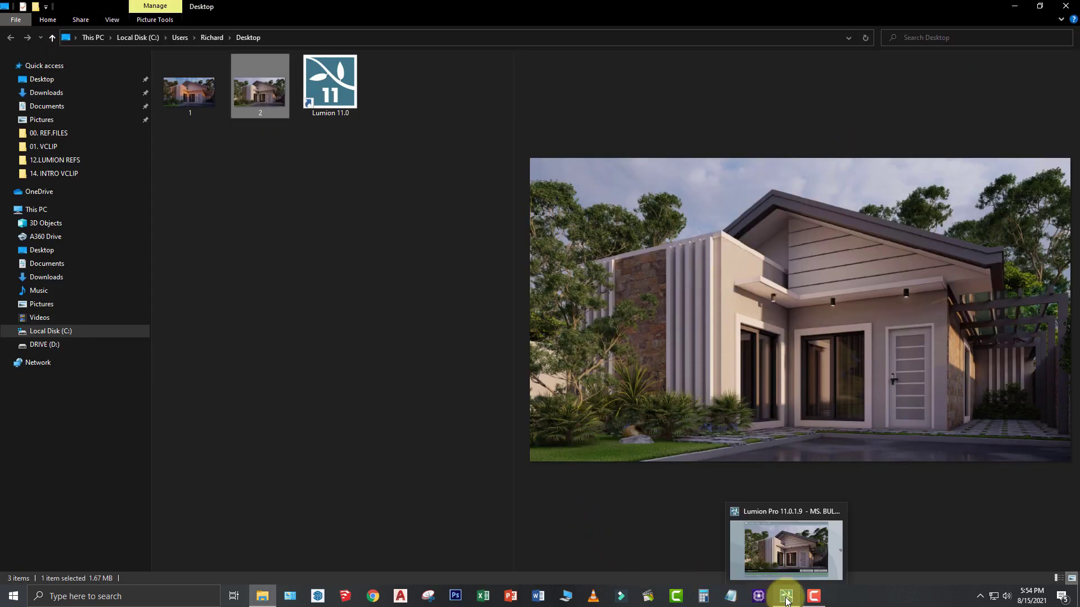
pyautogui.click(788, 517)
pyautogui.click(869, 495)
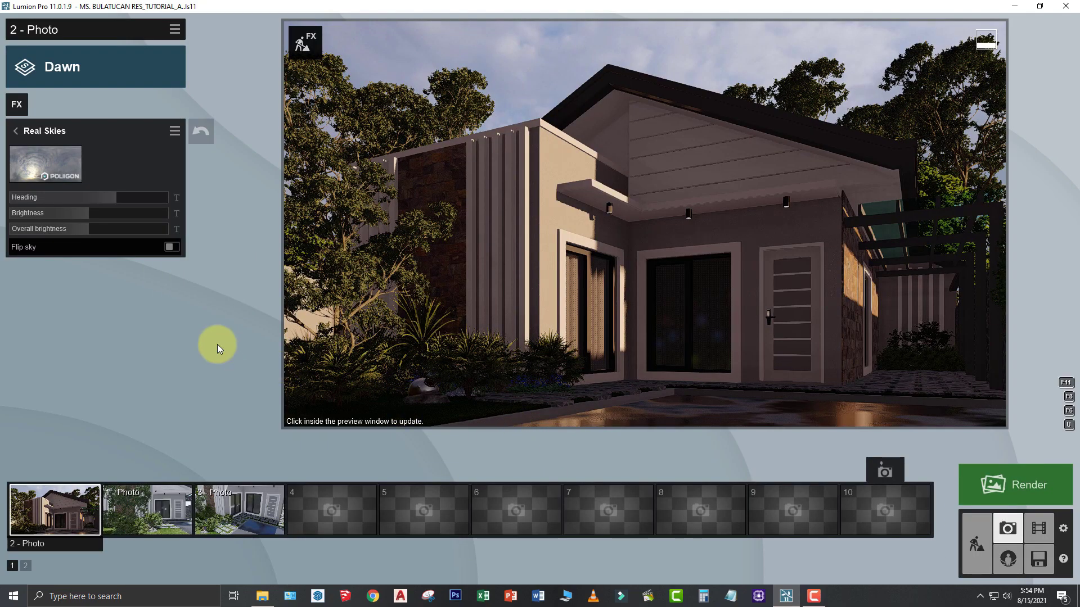
# - Open the Reflection effect of the photo and set its preview quality to High
pyautogui.click(16, 133)
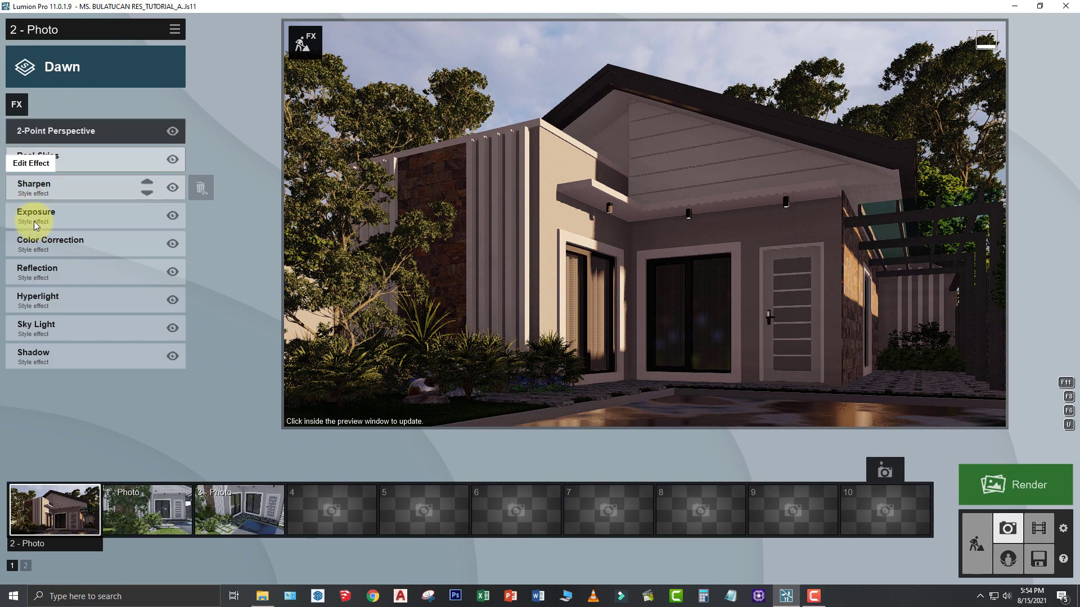
pyautogui.click(54, 275)
pyautogui.click(150, 221)
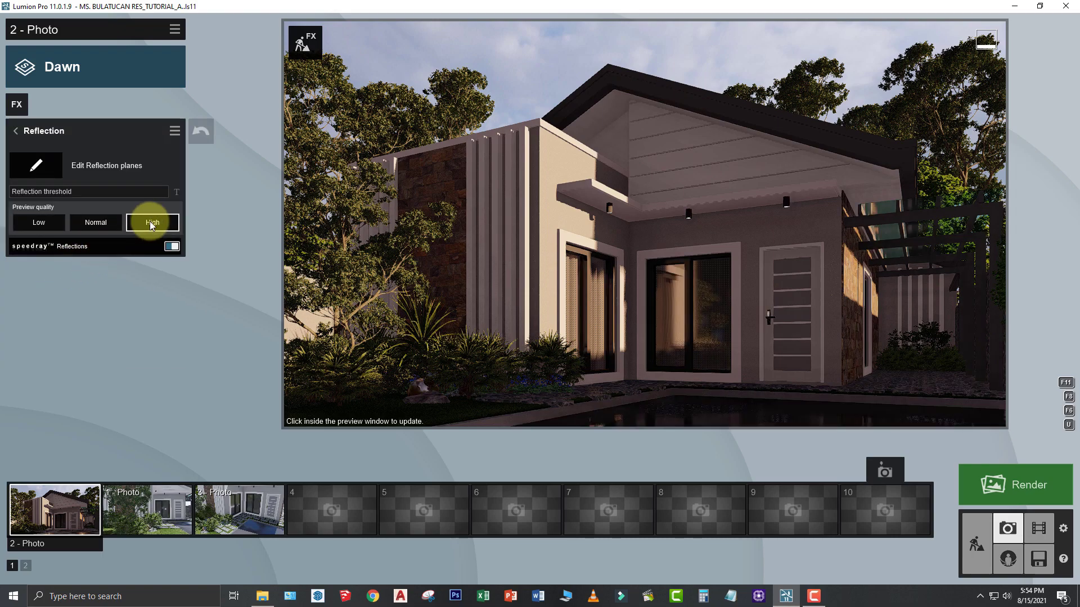
# - Add reflection planes to the glass of the two large front windows beside the entrance door
pyautogui.click(41, 168)
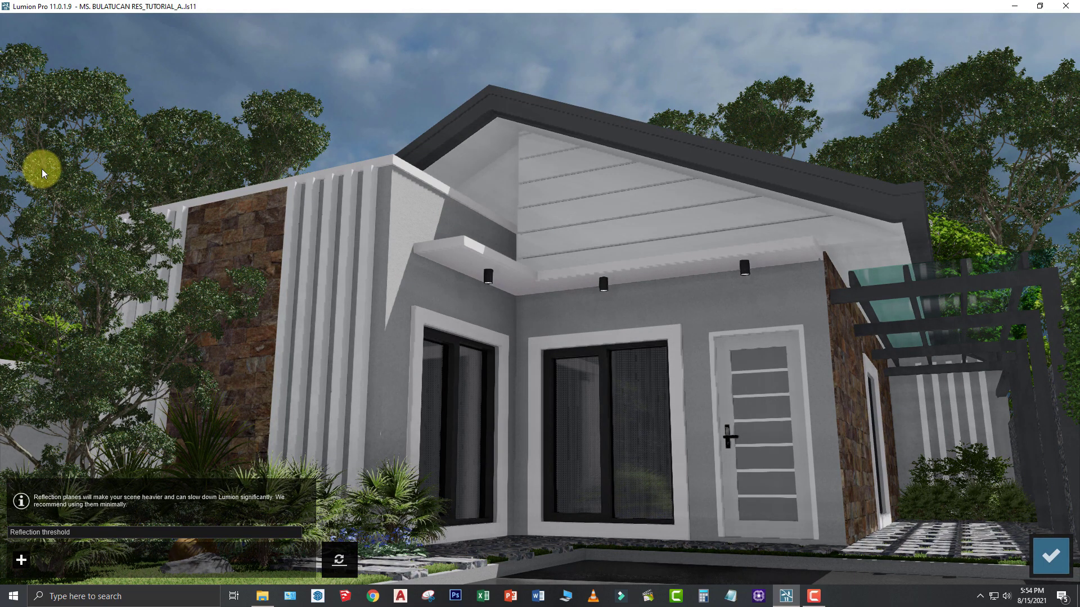
pyautogui.click(23, 559)
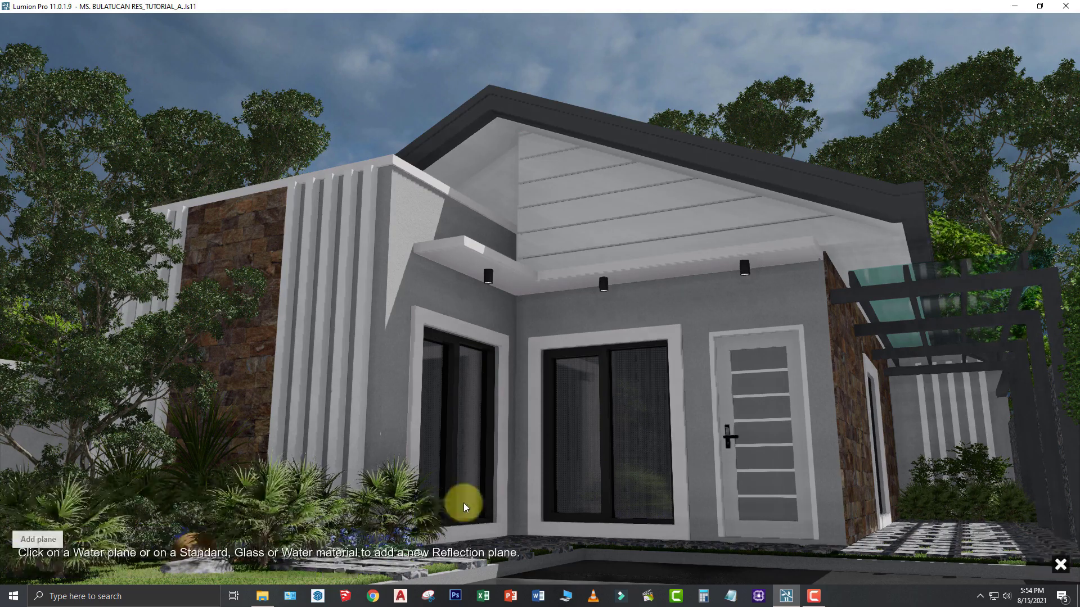
pyautogui.click(471, 465)
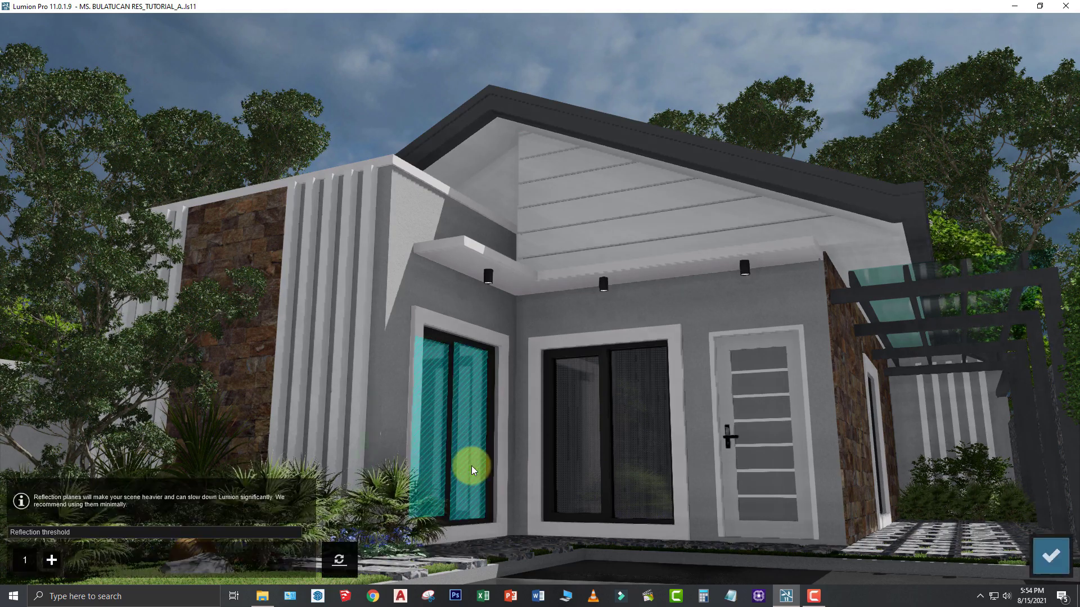
pyautogui.click(52, 560)
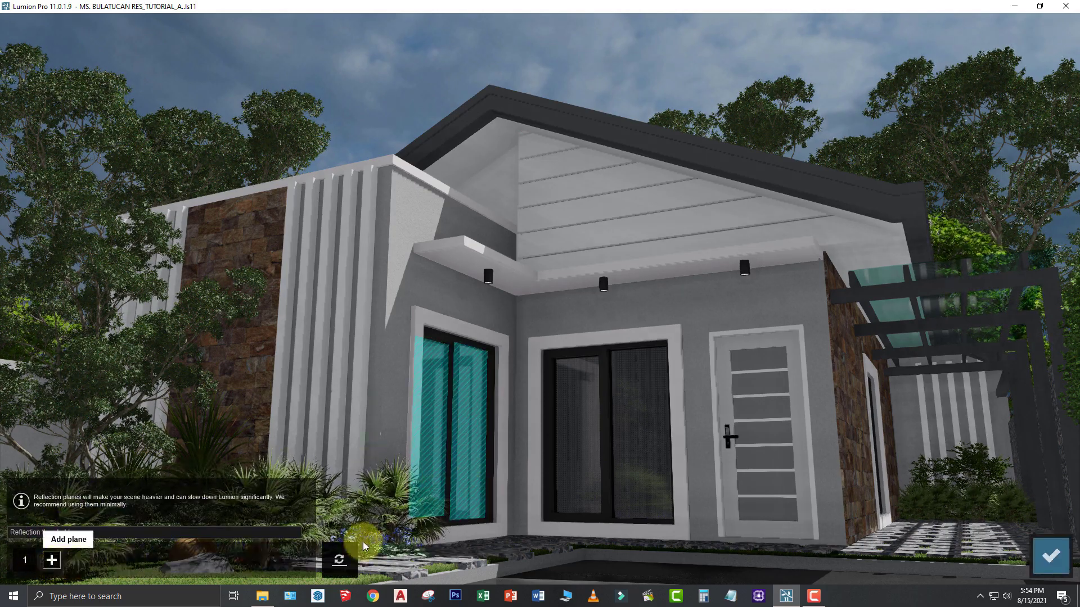
pyautogui.click(583, 453)
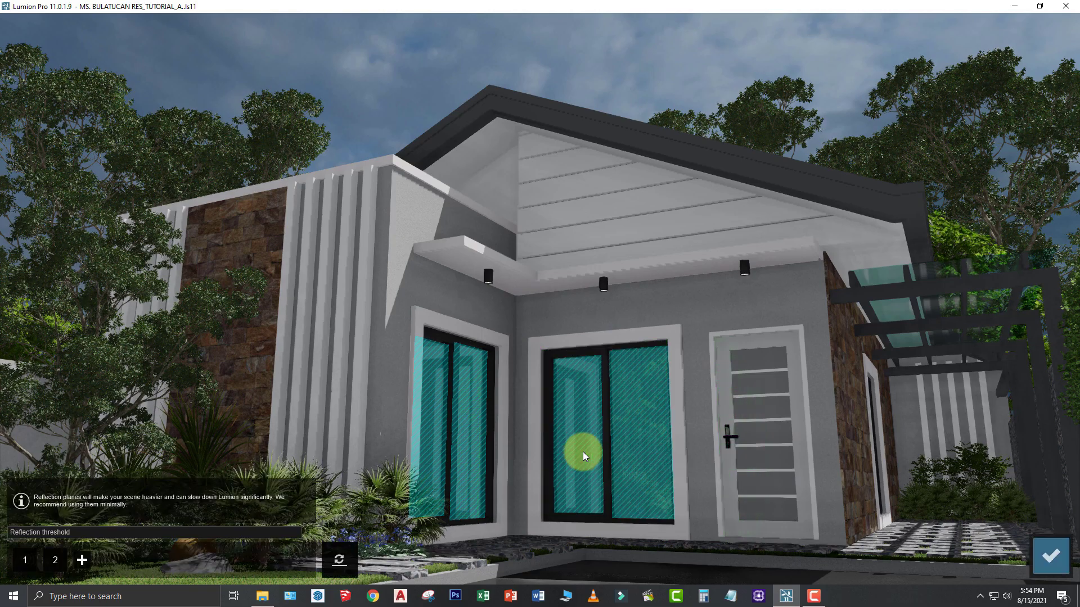
# - Add a reflection plane to the dark driveway pavement in front of the house
pyautogui.click(82, 560)
pyautogui.scroll(5, 608, 488)
pyautogui.scroll(3, 608, 488)
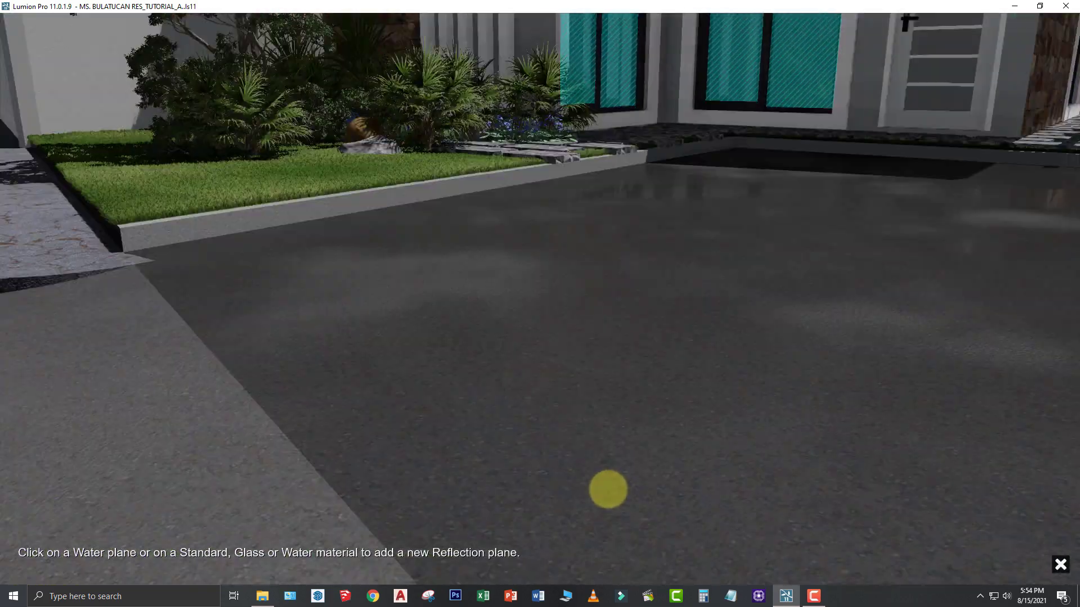
pyautogui.click(623, 376)
# - Add reflection planes to the side window in the stone wall and the pergola's glass roof, and restore the camera of photo slot 1
pyautogui.moveTo(704, 339)
pyautogui.mouseDown(button='right')
pyautogui.moveTo(659, 356)
pyautogui.moveTo(667, 361)
pyautogui.moveTo(644, 357)
pyautogui.mouseUp(button='right')
pyautogui.press('w')
pyautogui.press('w')
pyautogui.press('s')
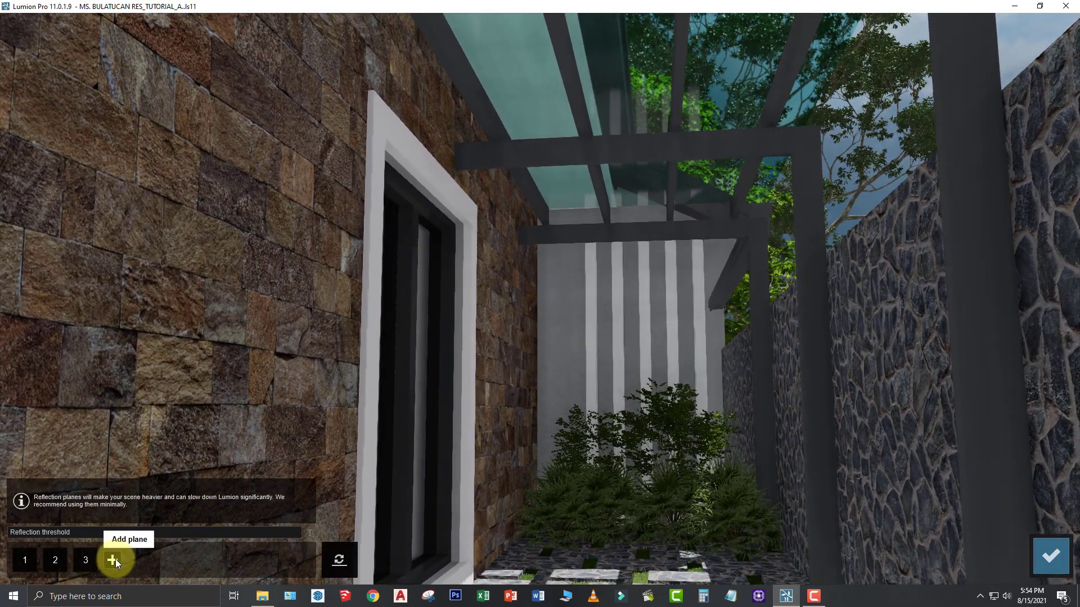
pyautogui.click(113, 559)
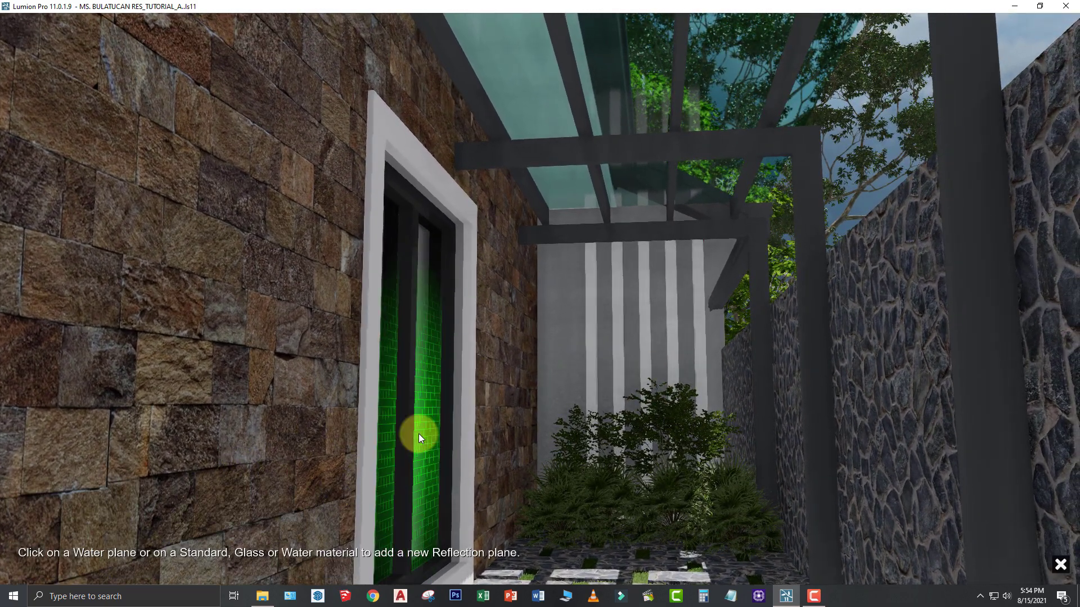
pyautogui.click(419, 434)
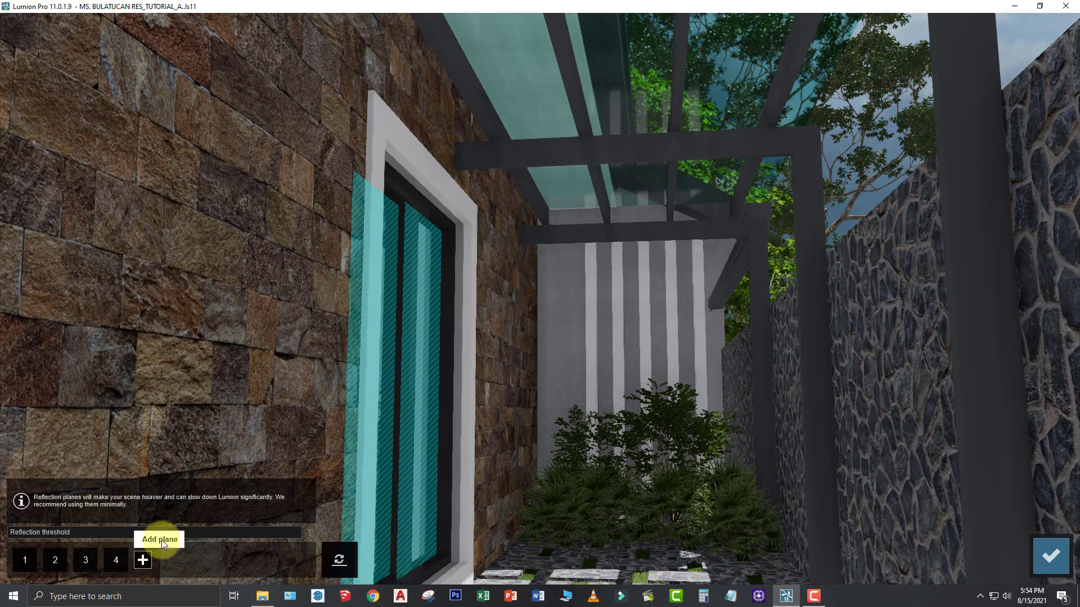
pyautogui.click(144, 560)
pyautogui.click(649, 115)
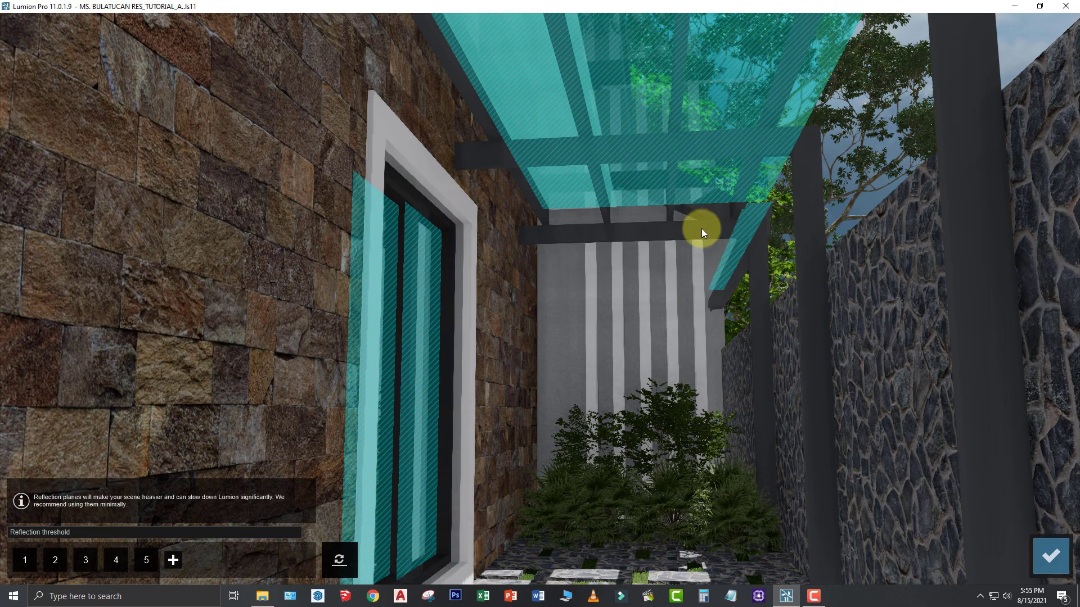
pyautogui.click(1049, 558)
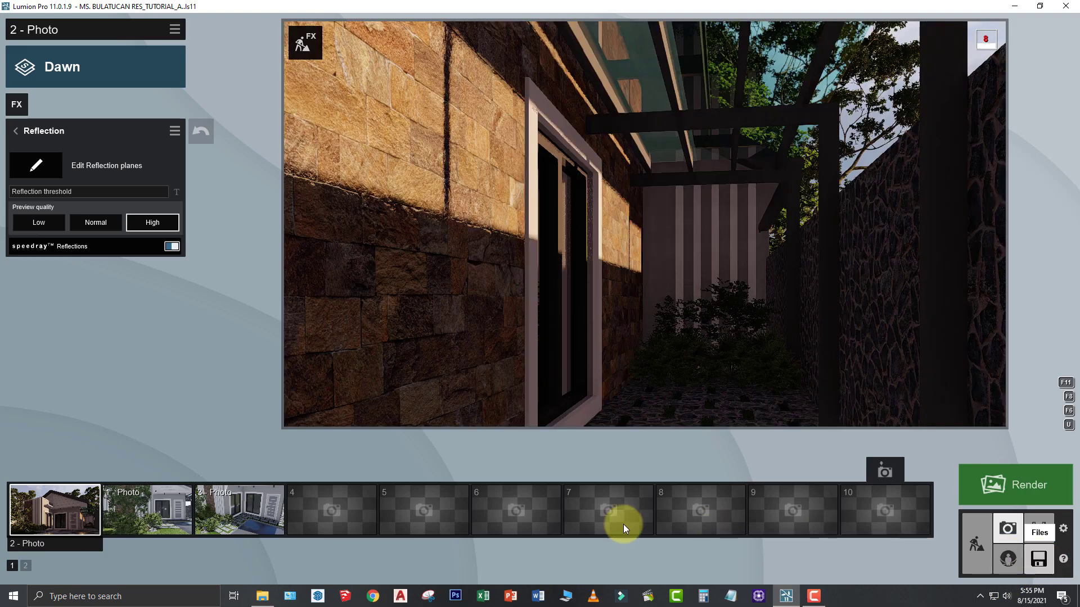
pyautogui.click(75, 512)
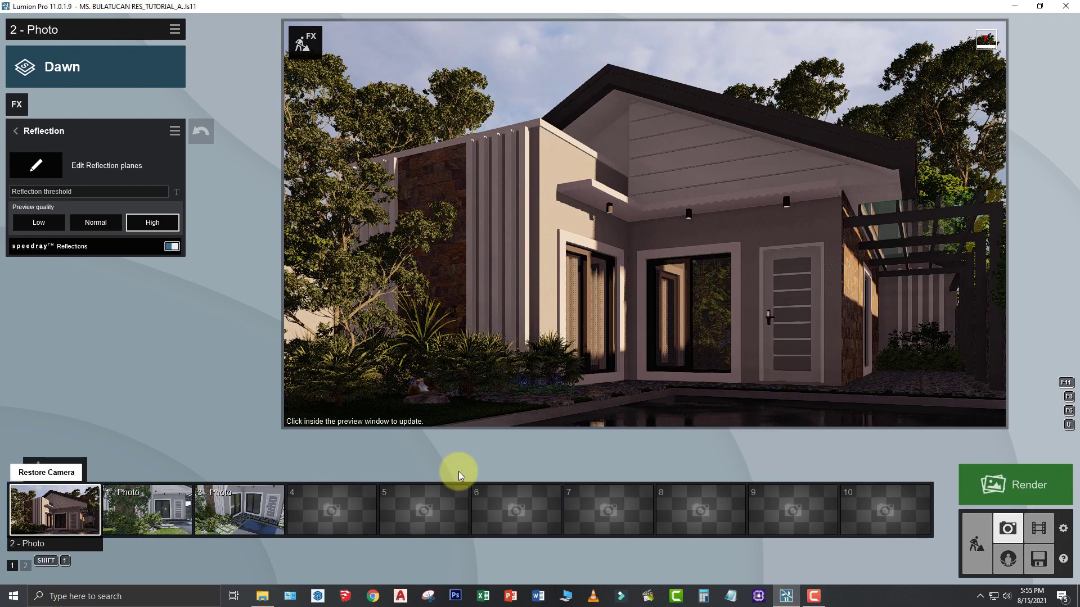
# - Render the current shot at Desktop size, 1920x1080, and save it to the Desktop as a JPG named 3
pyautogui.click(1007, 483)
pyautogui.click(461, 438)
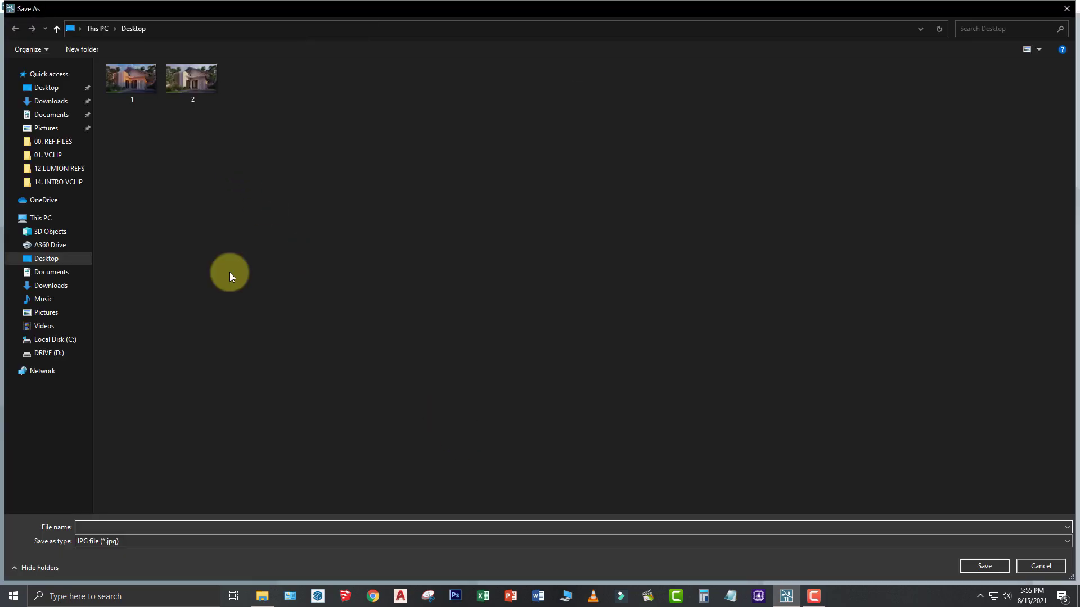
pyautogui.write('3')
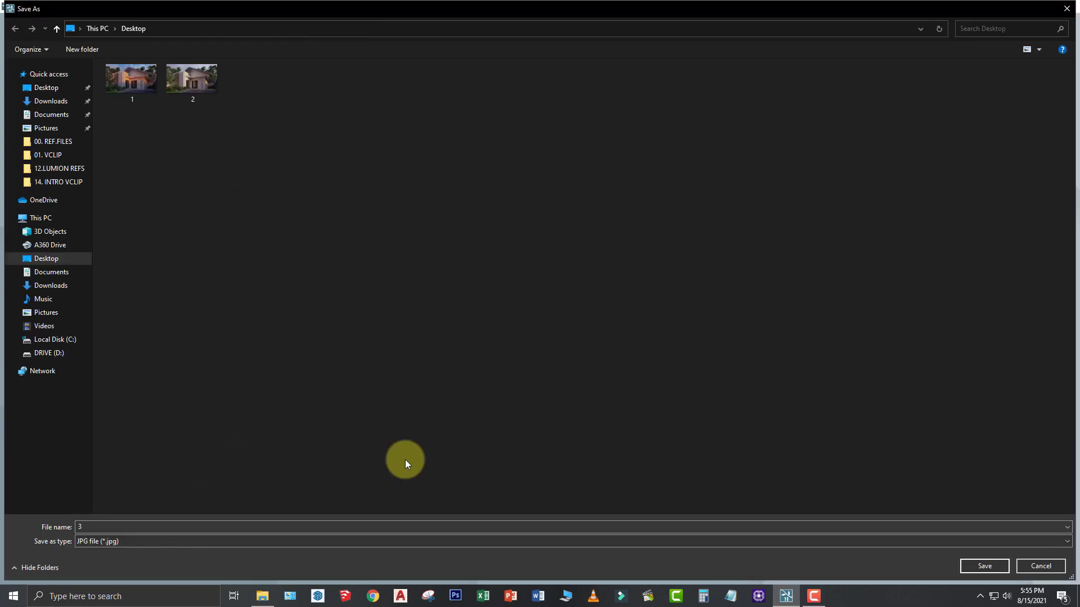
pyautogui.click(982, 566)
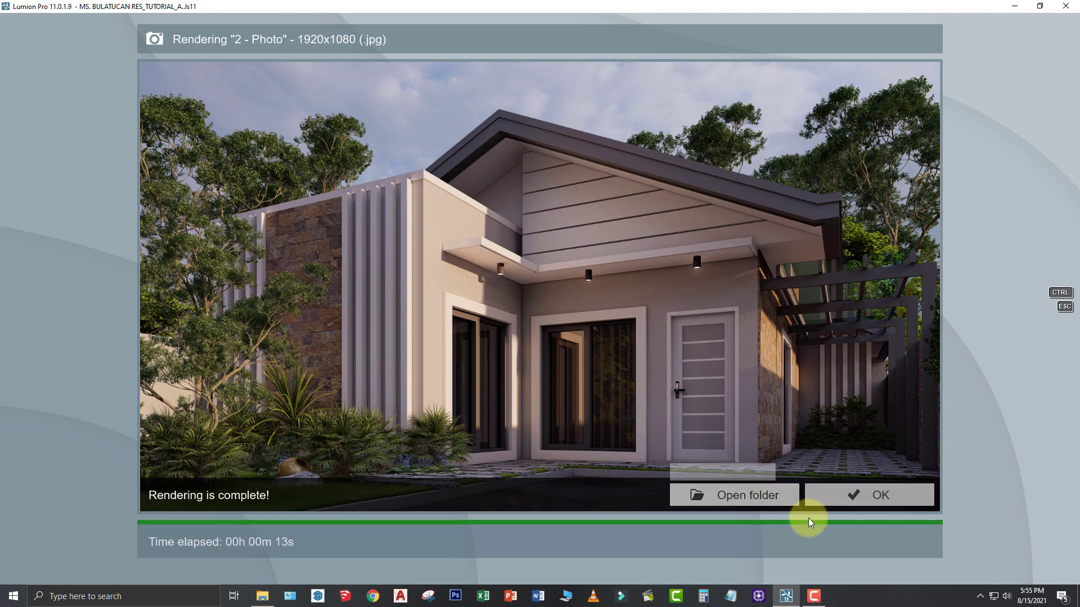
# - Open the rendered image 3.jpg from its folder to examine the window reflections, and return to the photo editor in Lumion
pyautogui.click(768, 495)
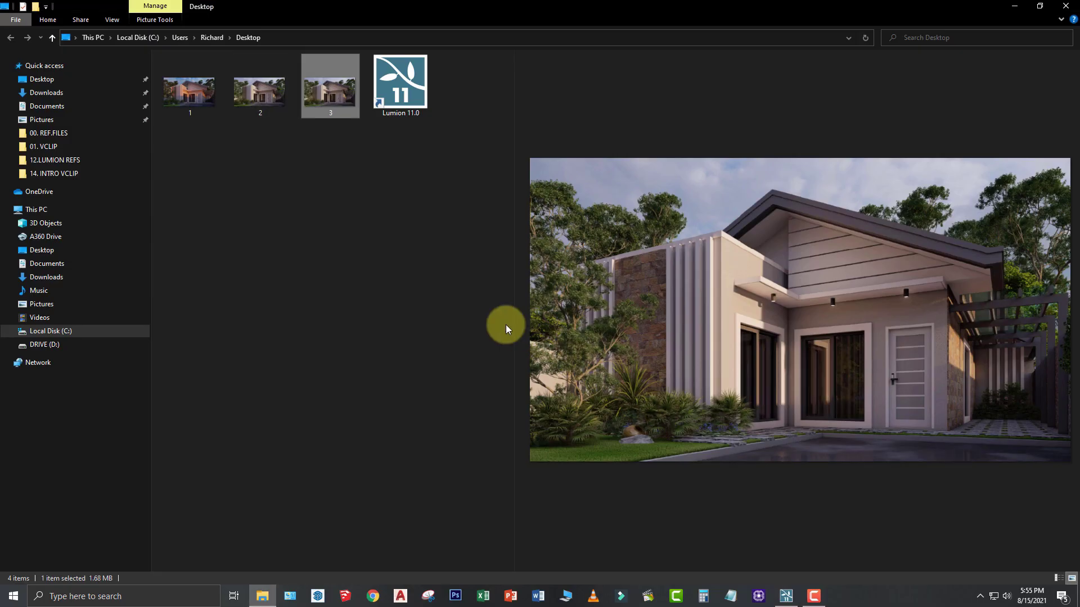
pyautogui.press('Return')
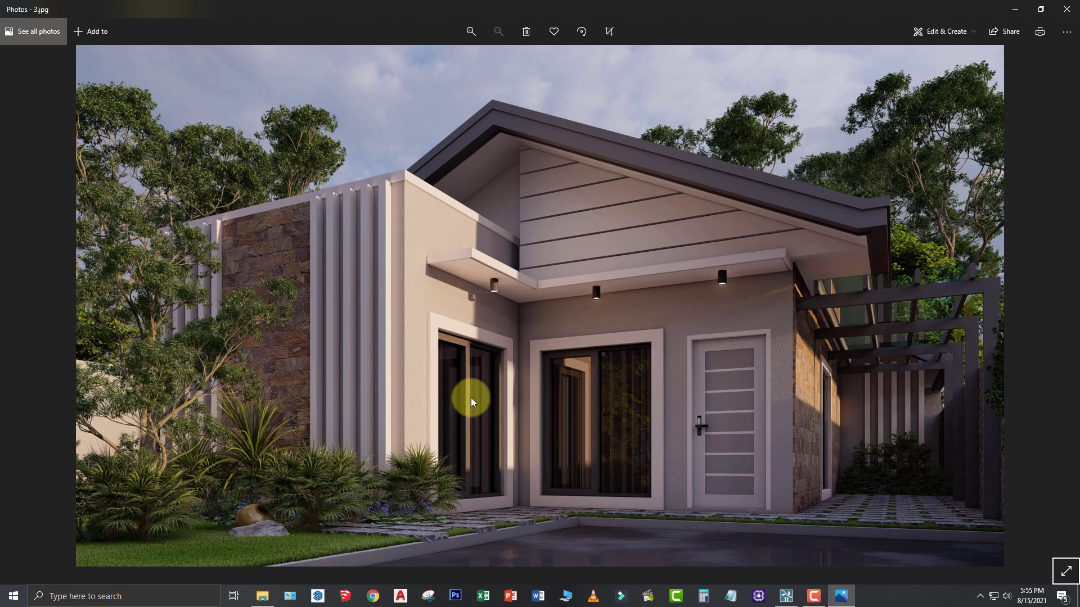
pyautogui.click(1066, 9)
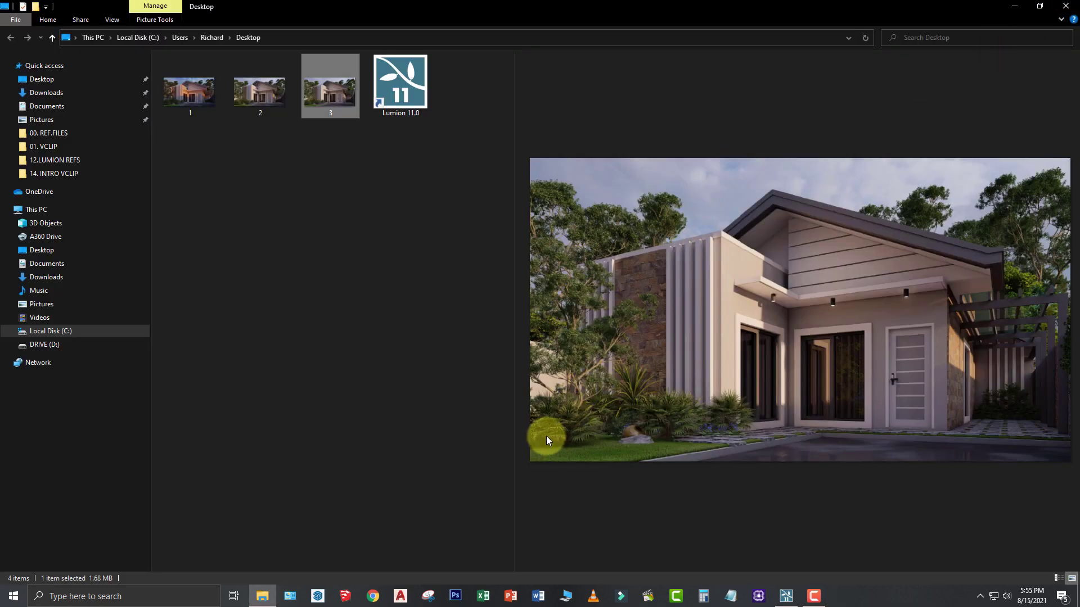
pyautogui.click(281, 485)
pyautogui.moveTo(786, 595)
pyautogui.click(801, 549)
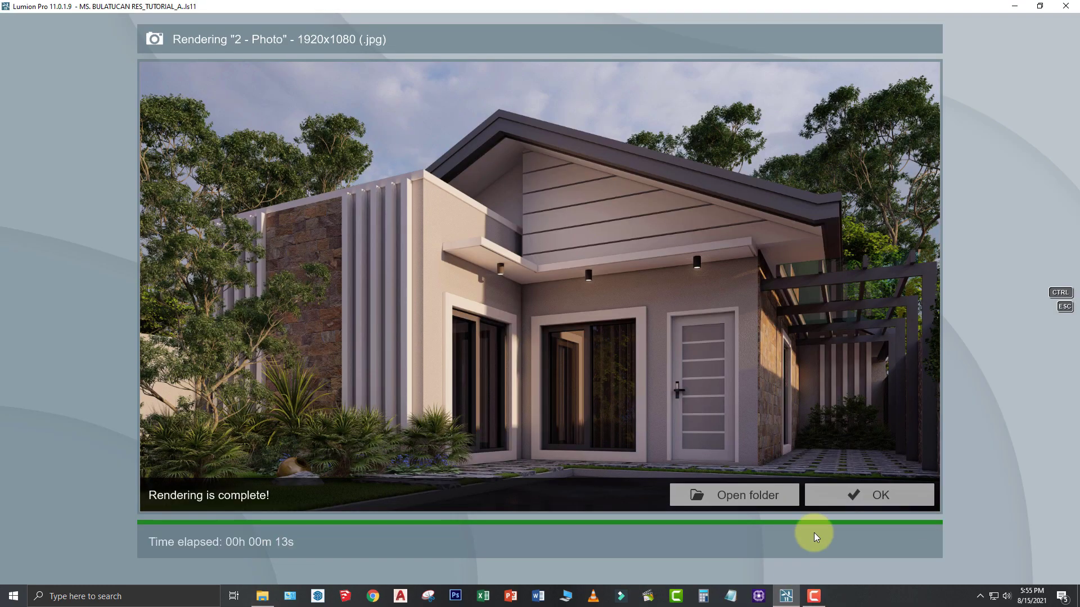
pyautogui.click(830, 494)
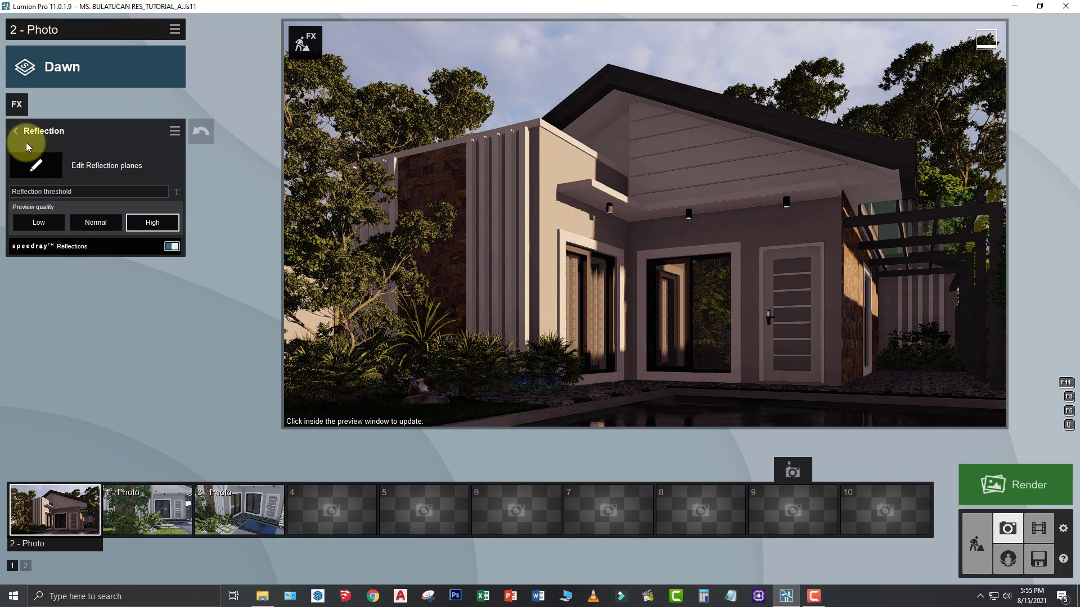
# - Set the heading of the Real Skies effect to 62
pyautogui.click(16, 131)
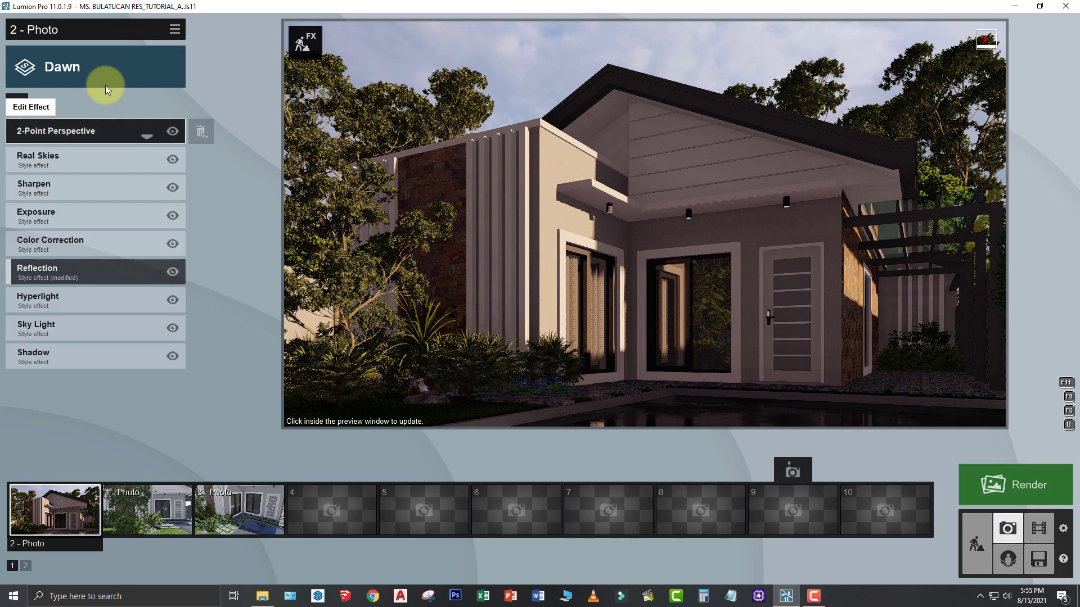
pyautogui.click(58, 160)
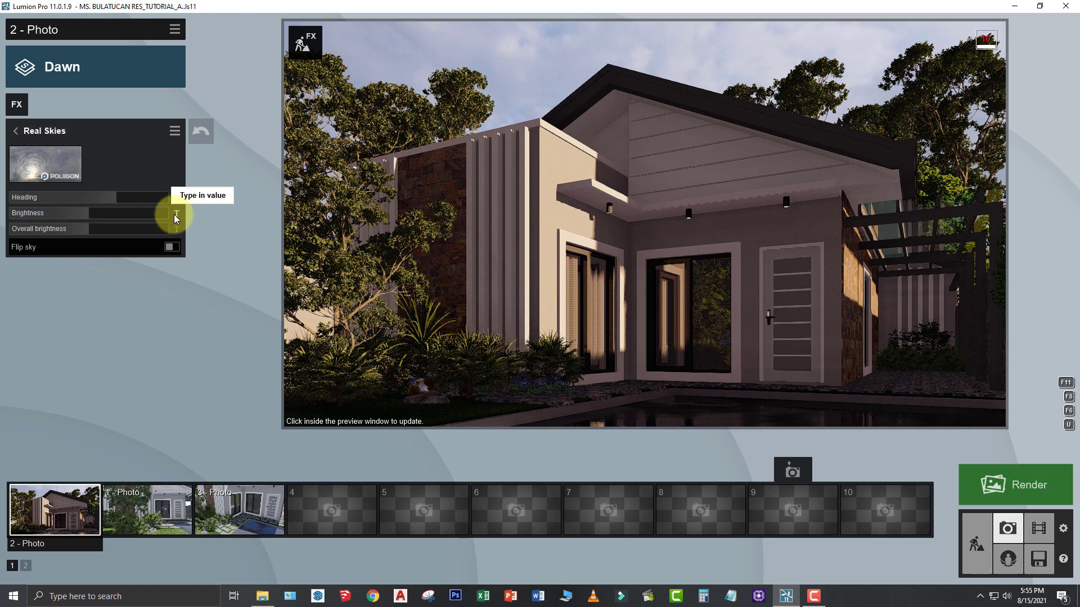
pyautogui.click(177, 199)
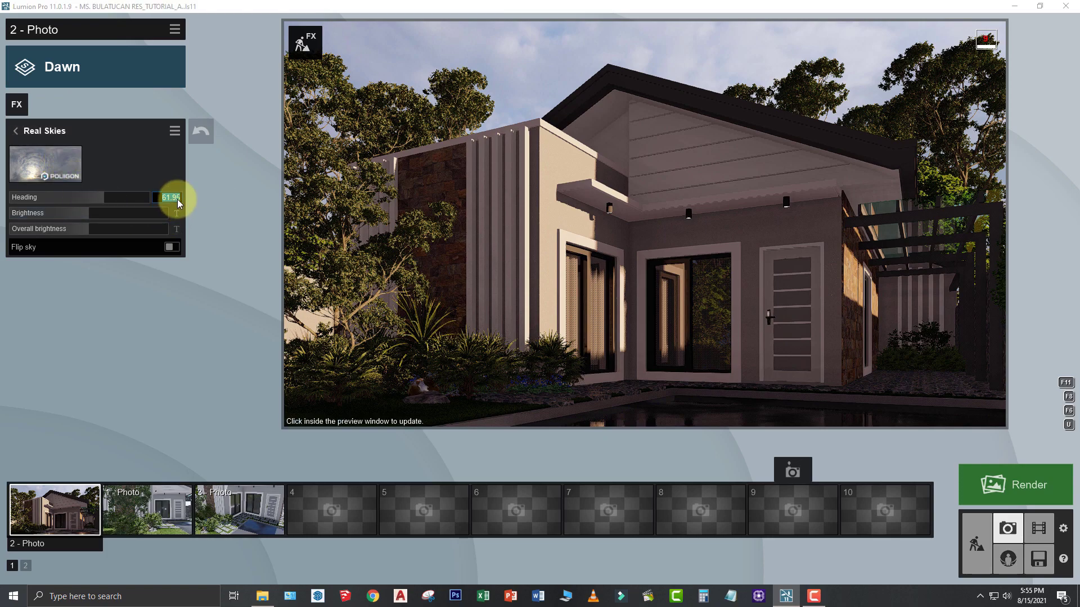
pyautogui.write('62')
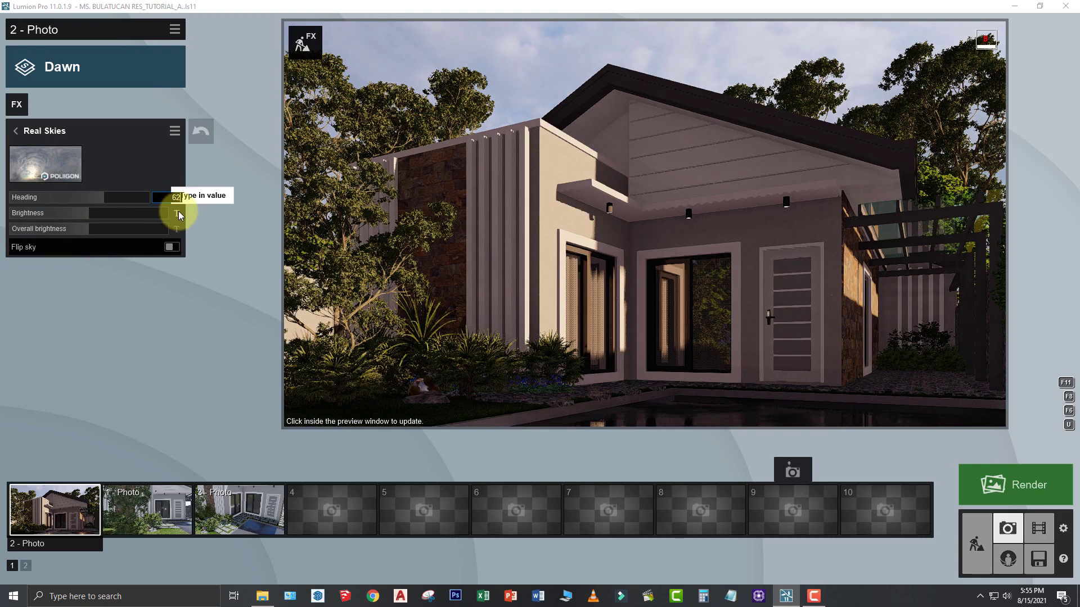
# - Raise the Brightness and the Overall brightness of the Real Skies effect for a lighter sky and house
pyautogui.click(176, 213)
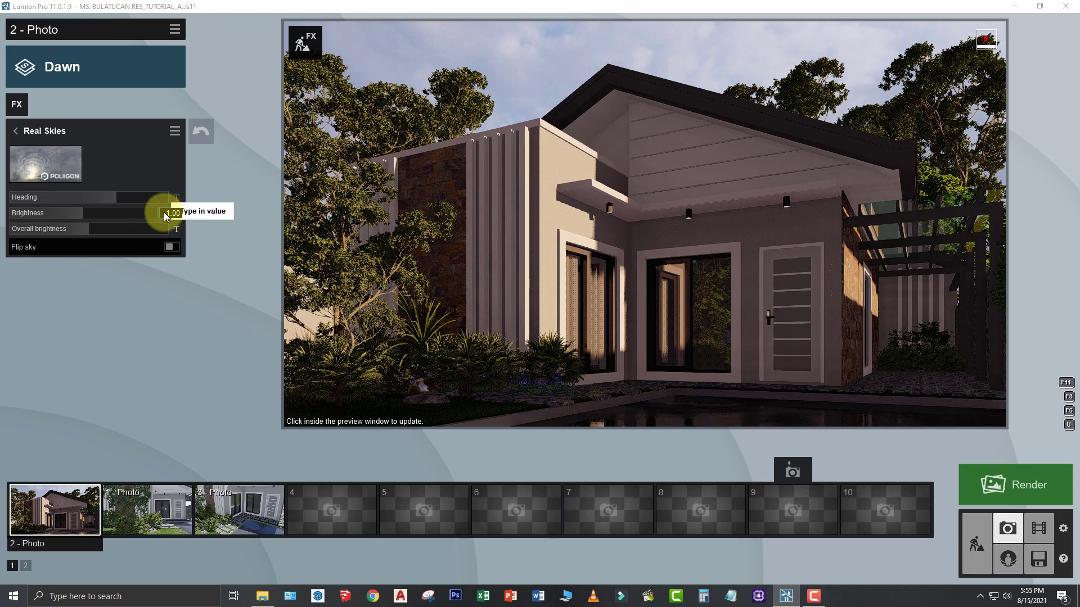
pyautogui.moveTo(163, 212); pyautogui.dragTo(187, 213)
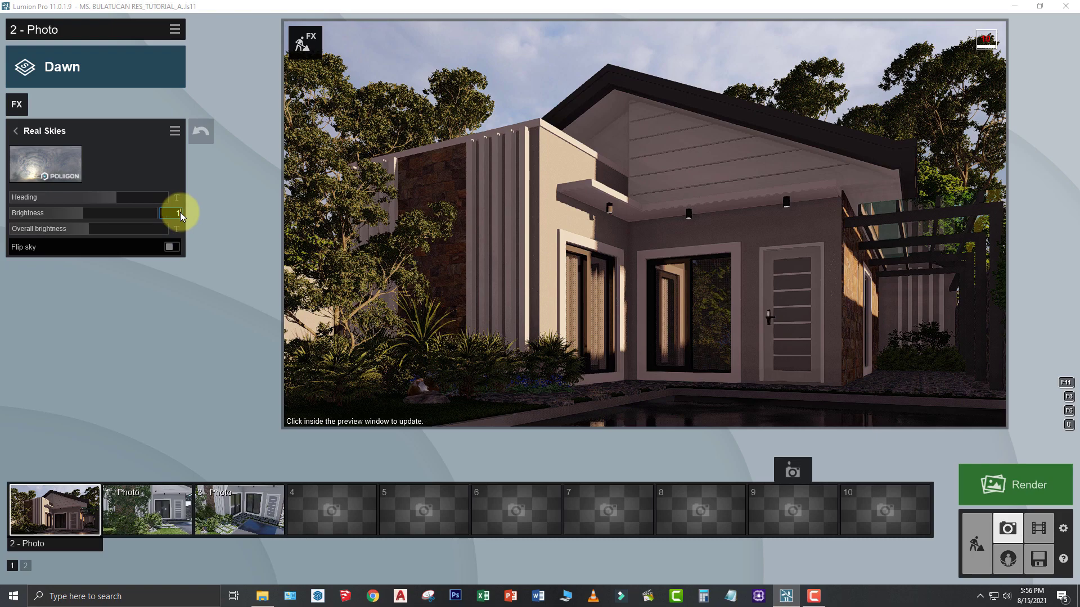
pyautogui.press('Return')
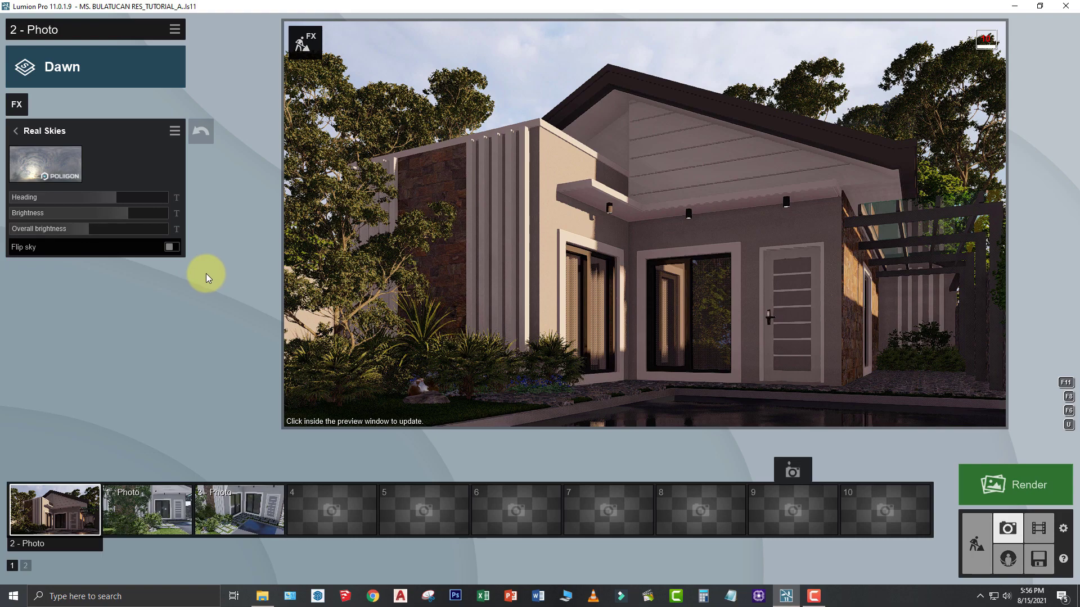
pyautogui.click(176, 229)
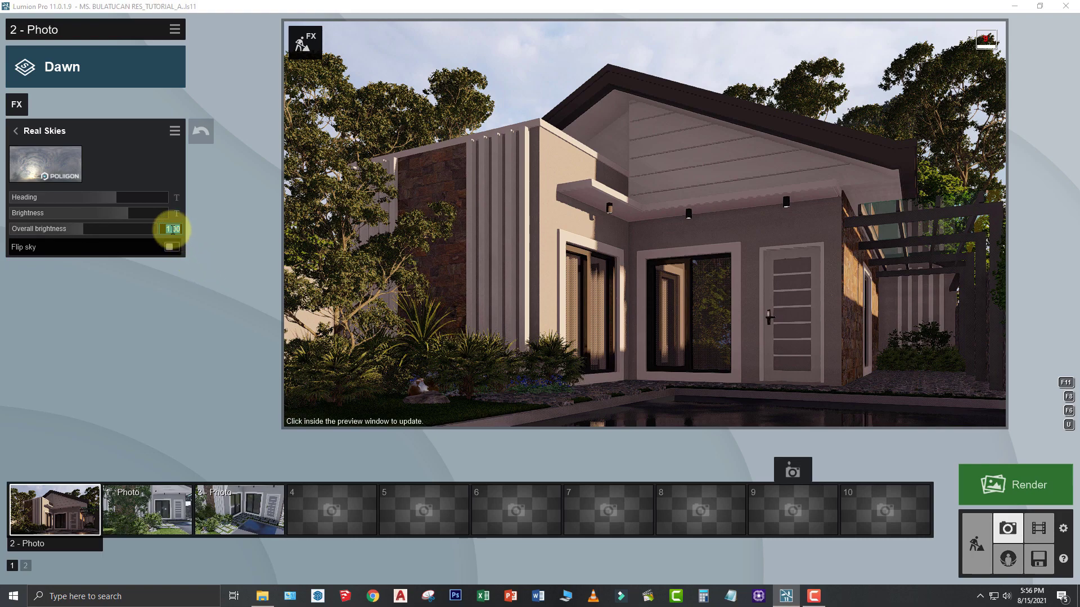
pyautogui.write('1')
pyautogui.press('Return')
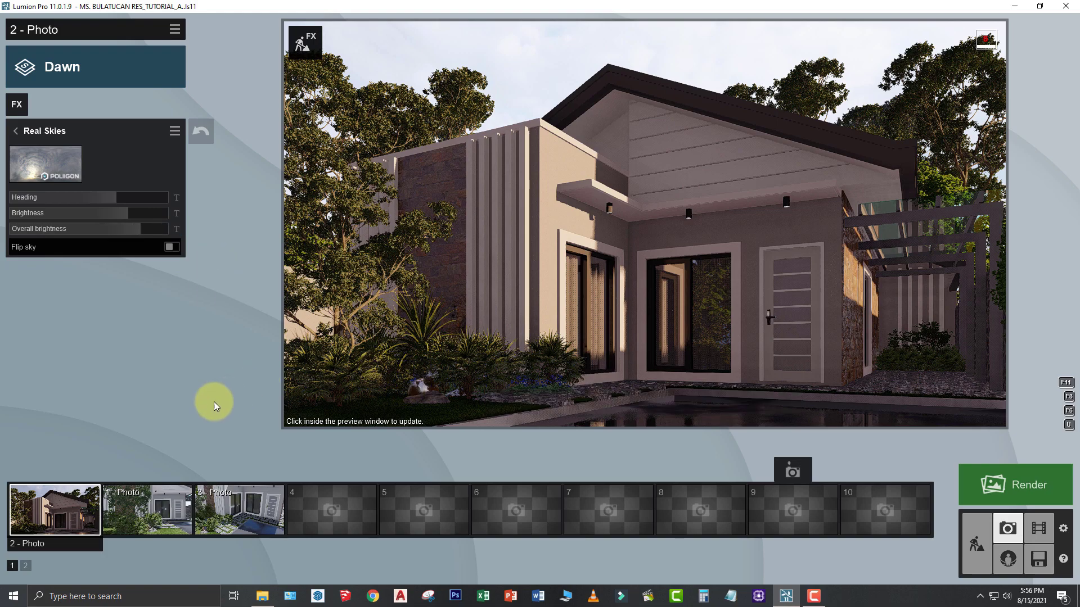
# - Store the camera view of photo slot 1 and render the current shot at 1920x1080 to the Desktop as a JPG named 4
pyautogui.moveTo(46, 495)
pyautogui.click(42, 471)
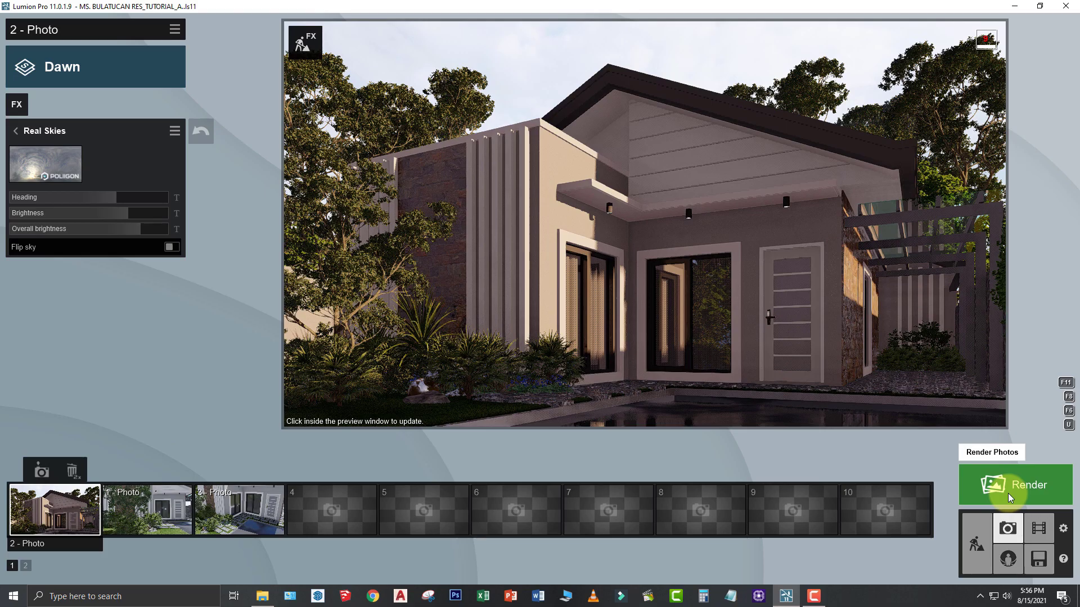
pyautogui.click(1008, 494)
pyautogui.click(484, 453)
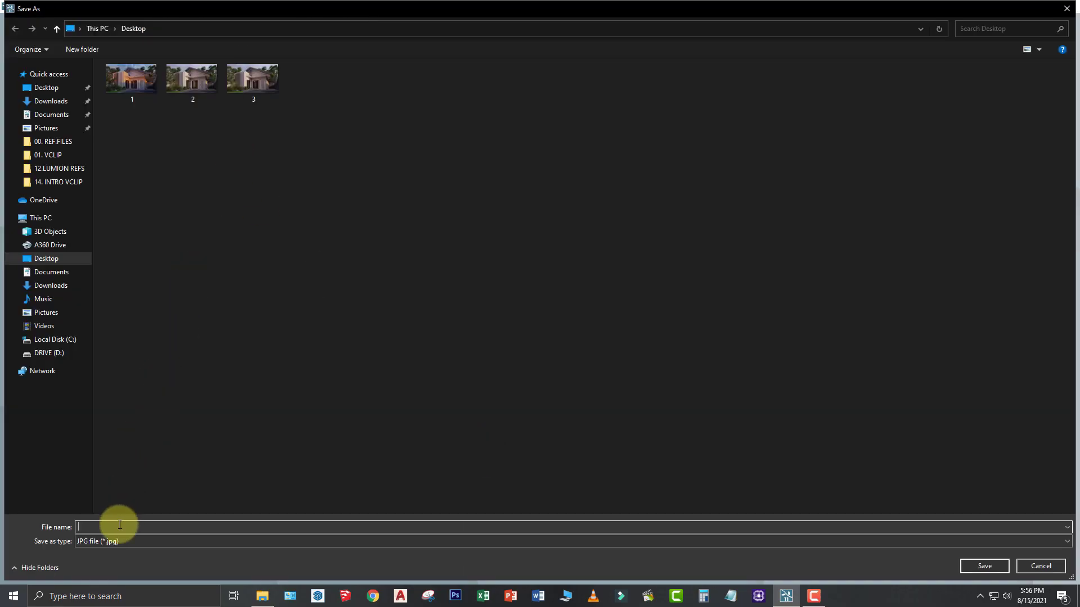
pyautogui.write('4')
pyautogui.click(984, 565)
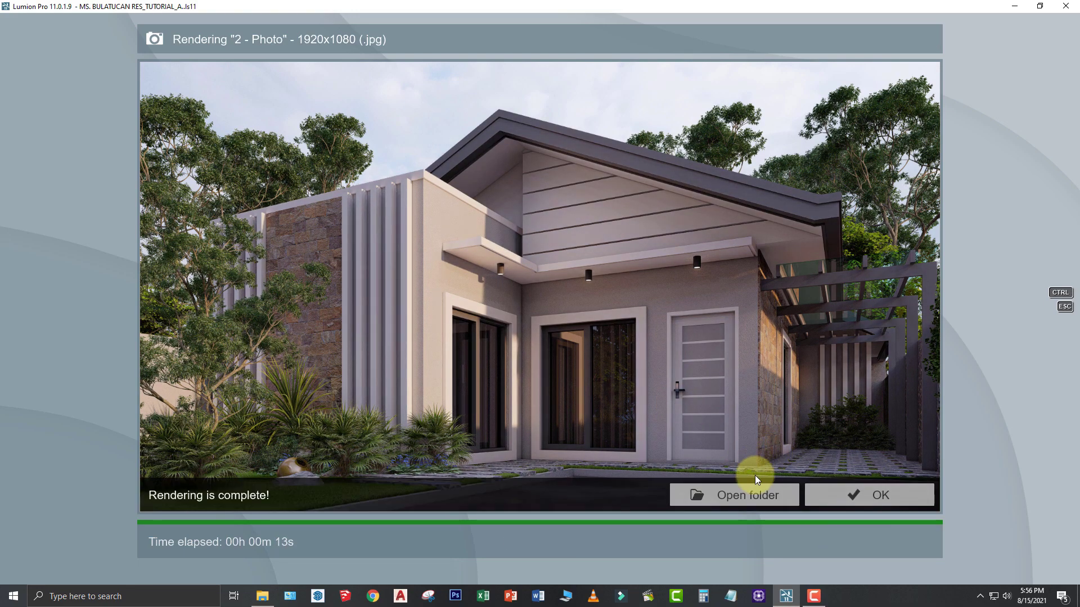
# - Open the rendered image 4.jpg from its folder, compare its brightness with 3.jpg, and return to the photo editor in Lumion
pyautogui.click(750, 497)
pyautogui.doubleClick(404, 106)
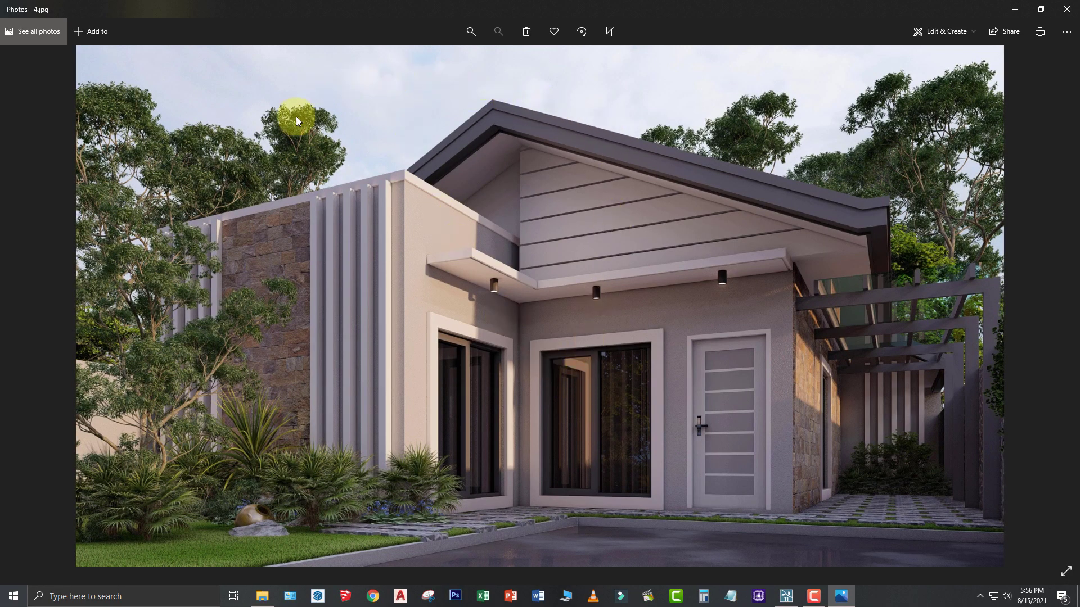
pyautogui.press('Left')
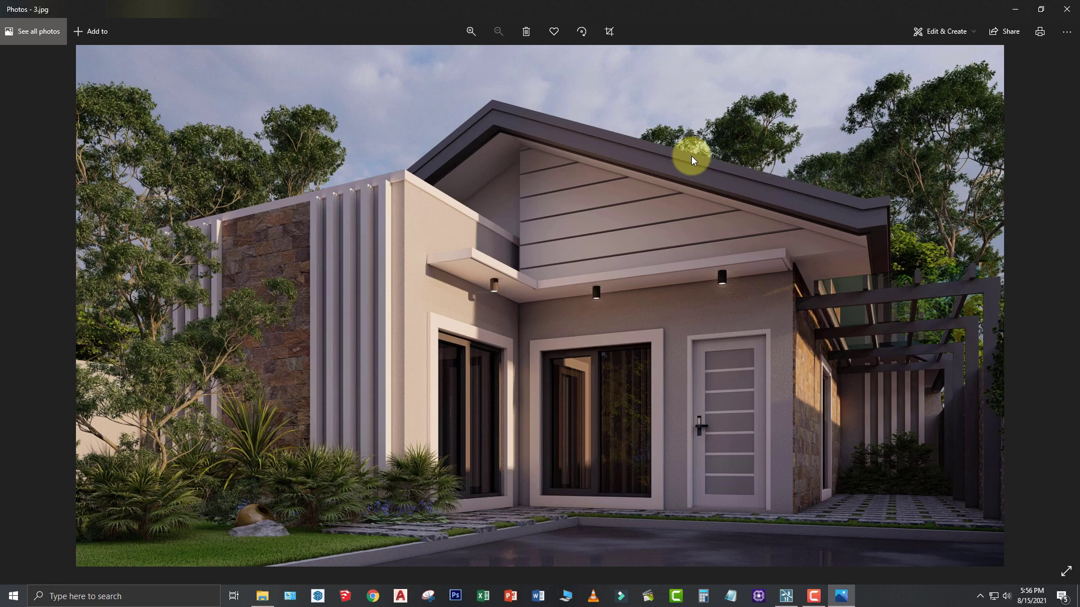
pyautogui.press('Right')
pyautogui.press('Left')
pyautogui.press('Right')
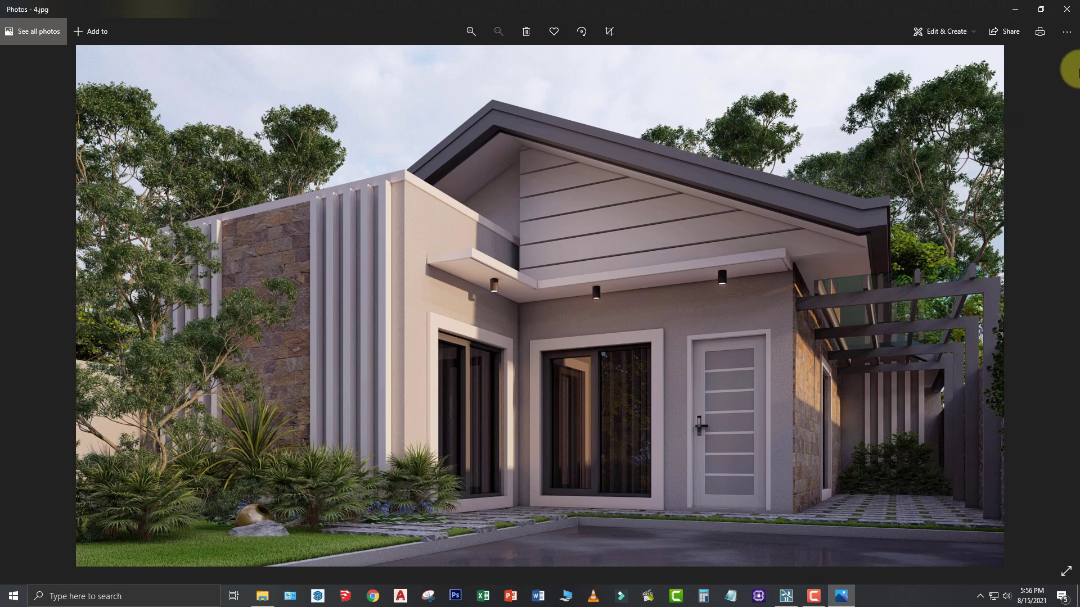
pyautogui.click(1068, 11)
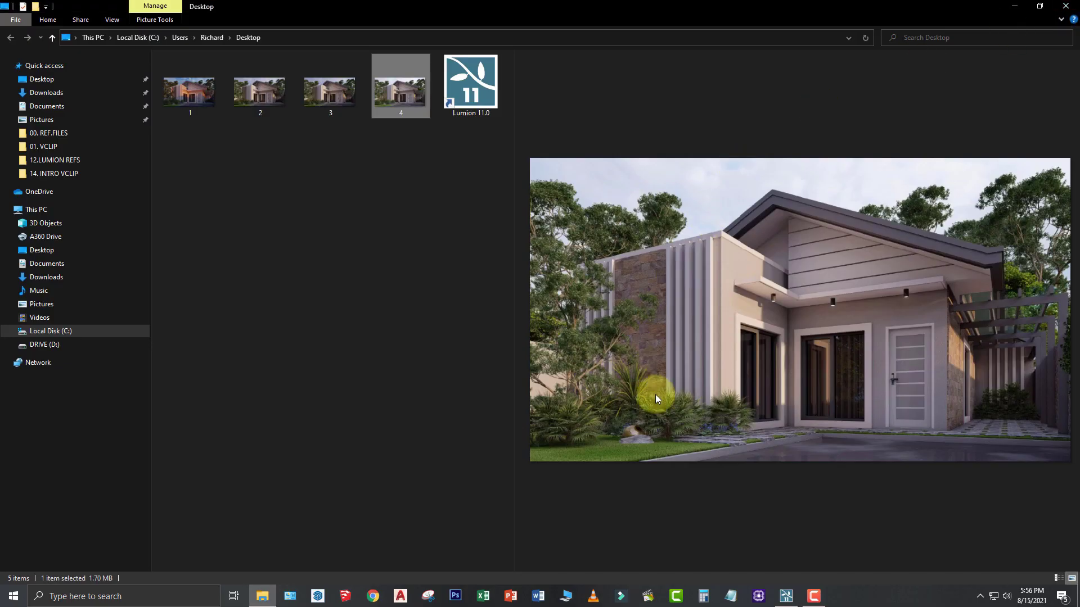
pyautogui.click(786, 596)
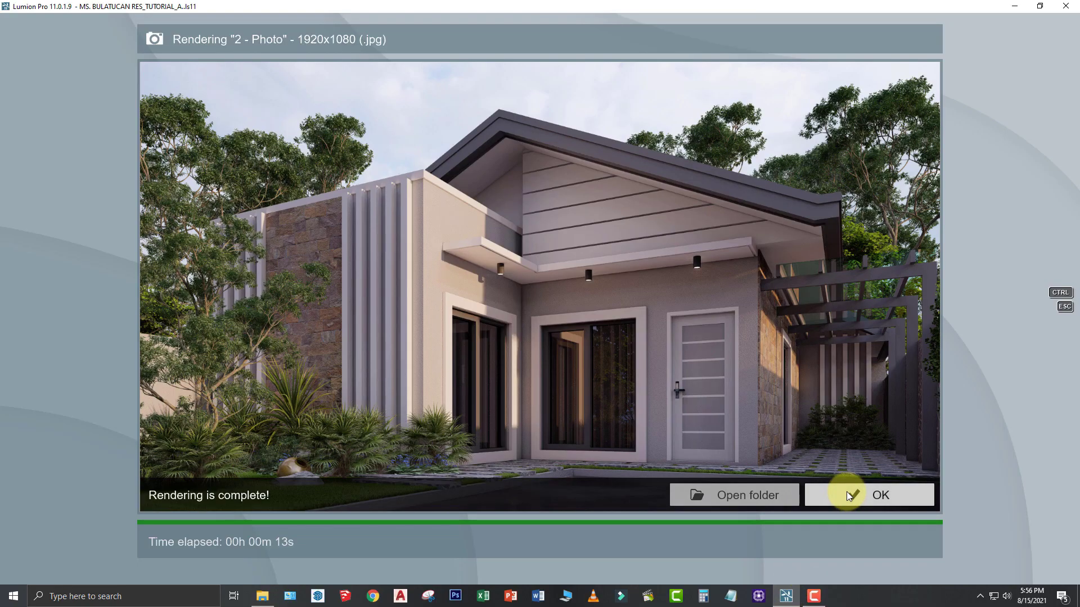
pyautogui.click(845, 492)
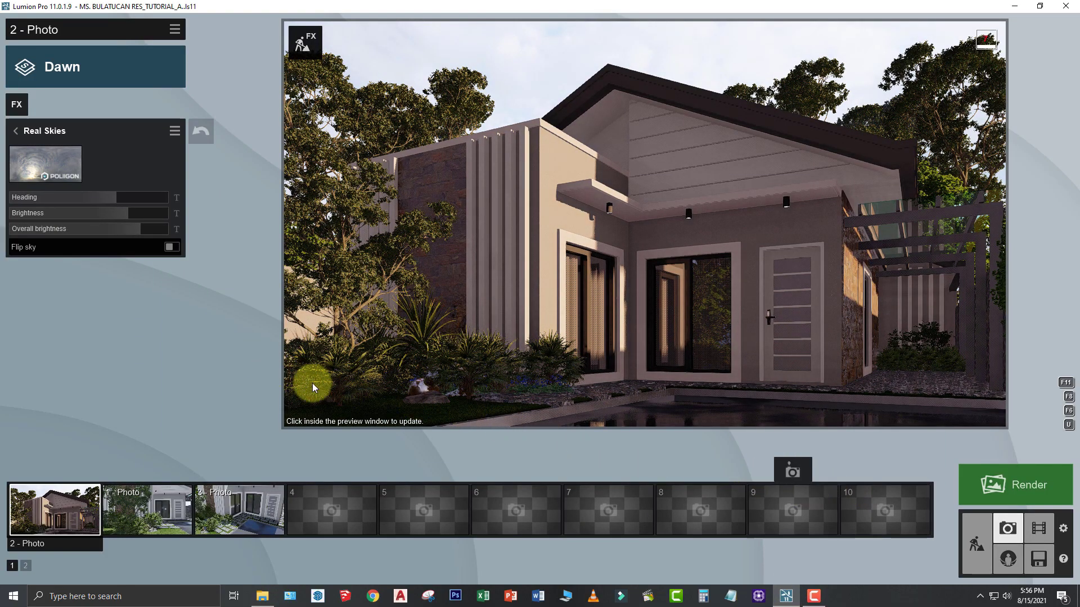
# - Raise the intensity of the Sharpen effect to about a quarter of its range
pyautogui.click(16, 132)
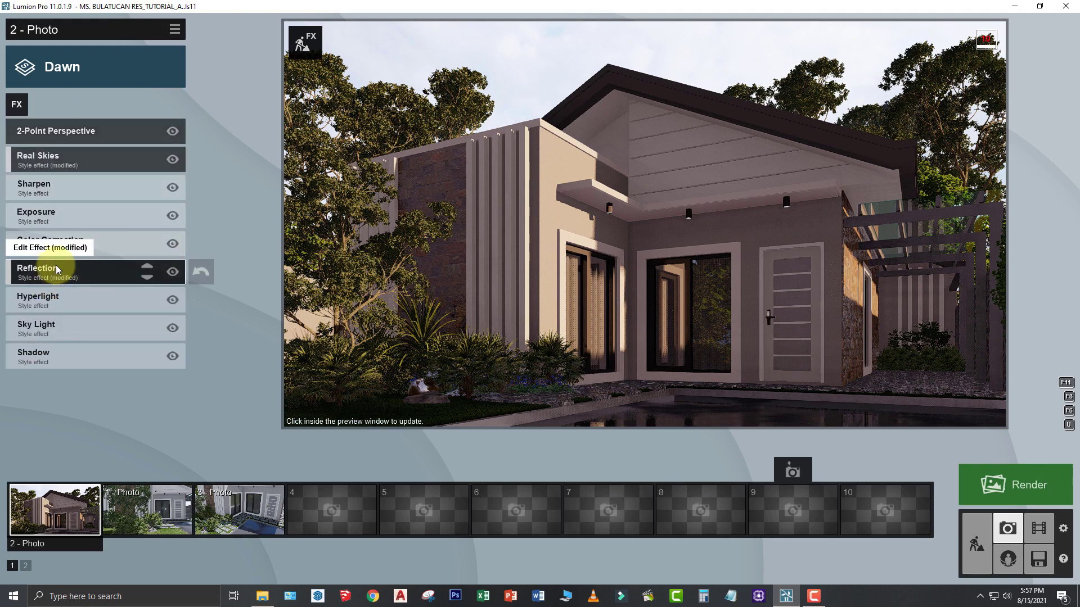
pyautogui.click(55, 186)
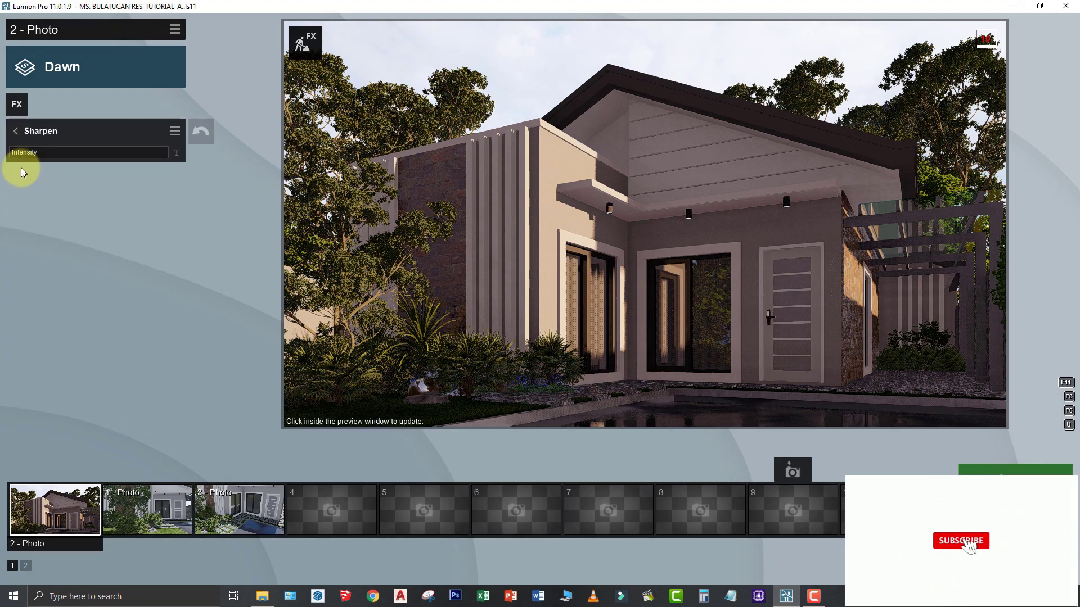
pyautogui.click(174, 156)
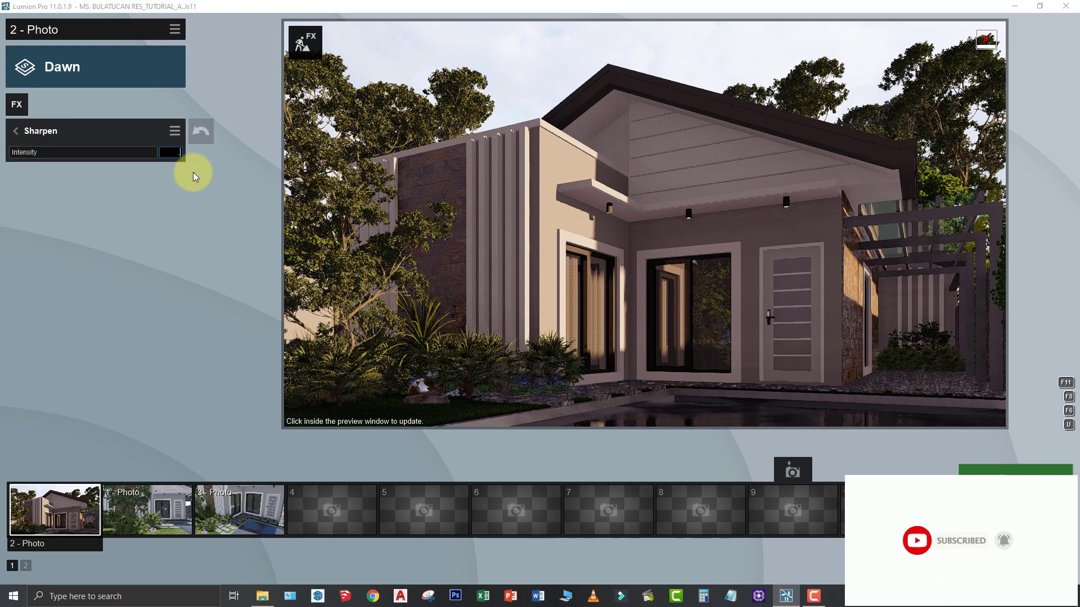
pyautogui.press('Return')
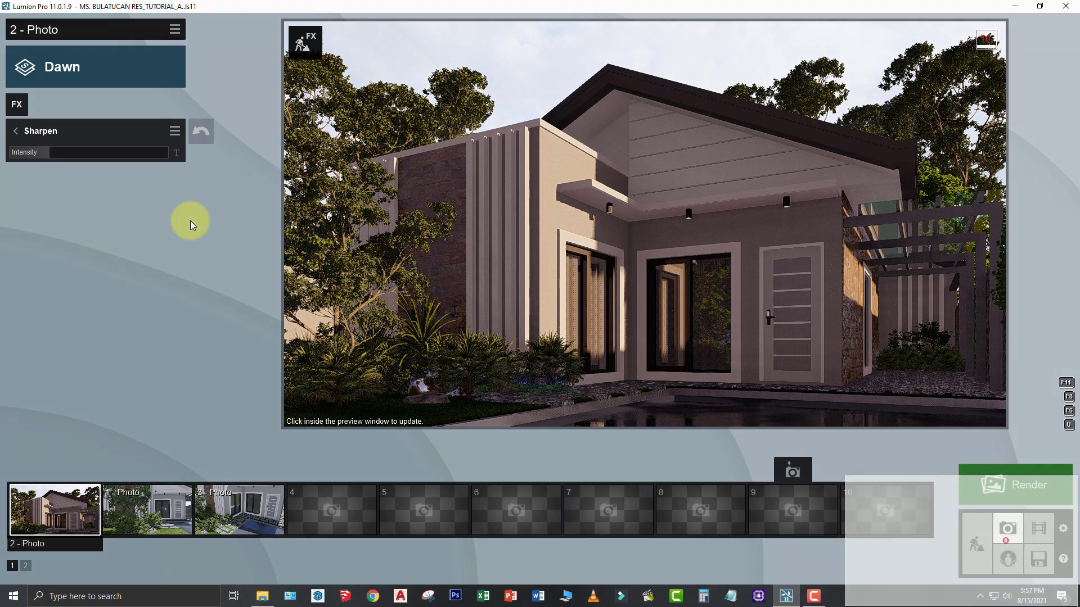
# - Check the value of the Exposure effect
pyautogui.click(20, 138)
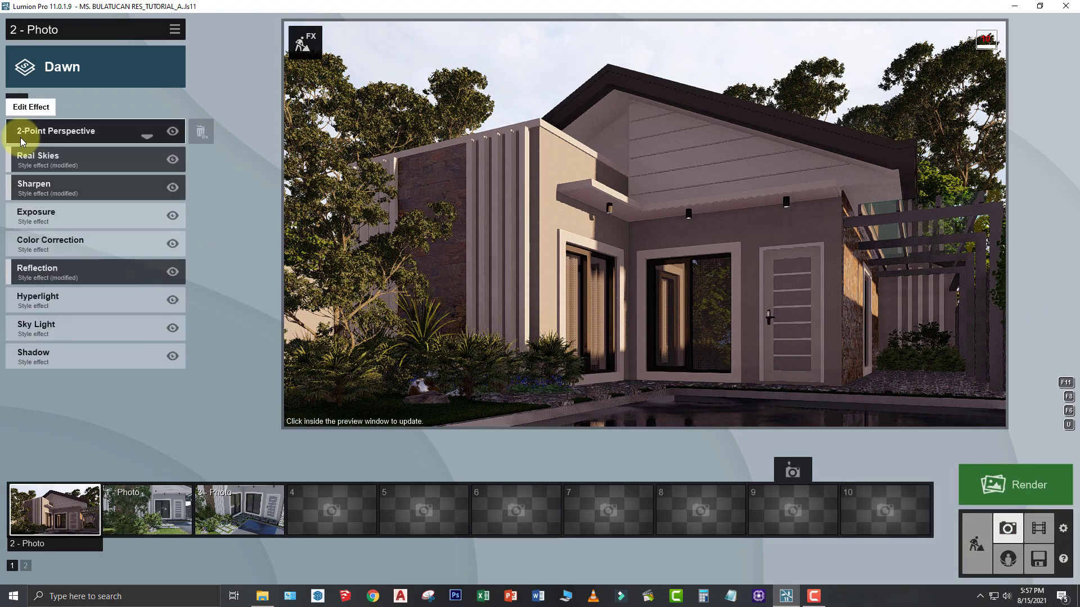
pyautogui.click(48, 220)
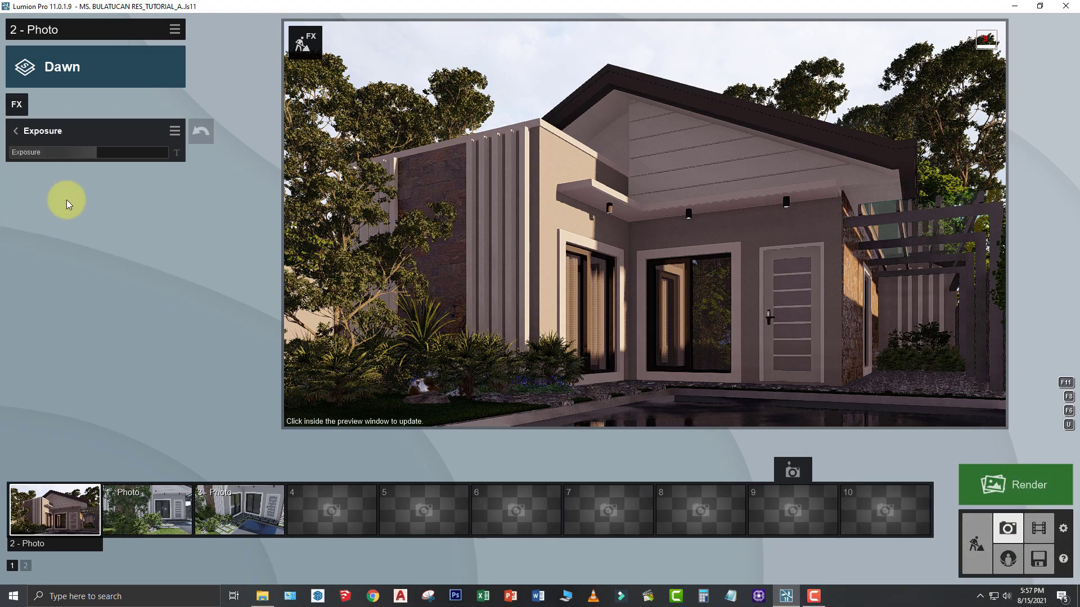
pyautogui.click(176, 153)
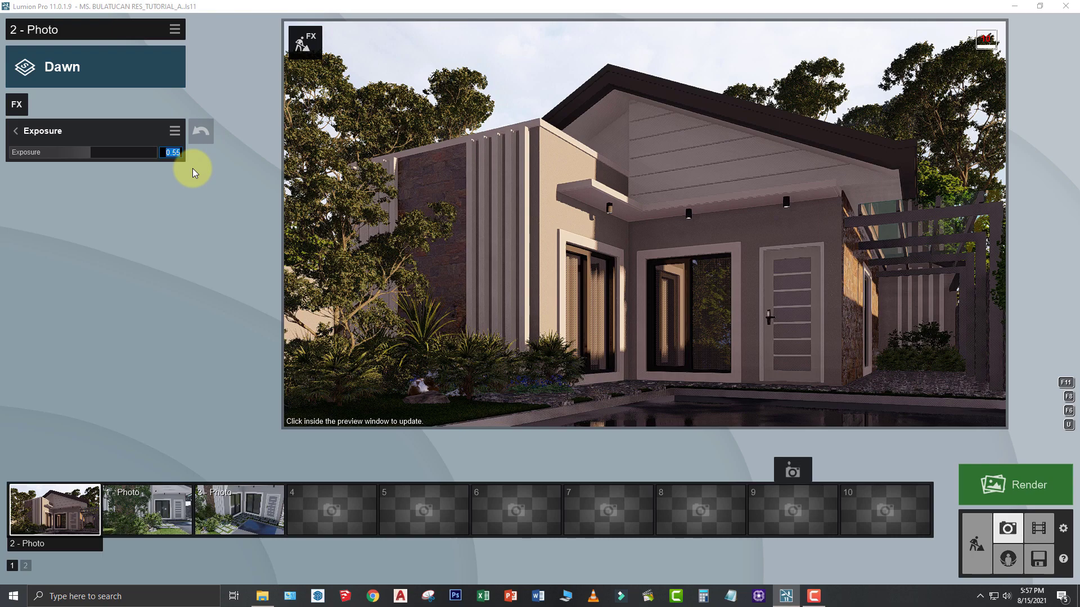
pyautogui.click(192, 167)
# - Set the Temperature of the Color Correction effect to 0.25 and check its Vibrance value
pyautogui.click(19, 138)
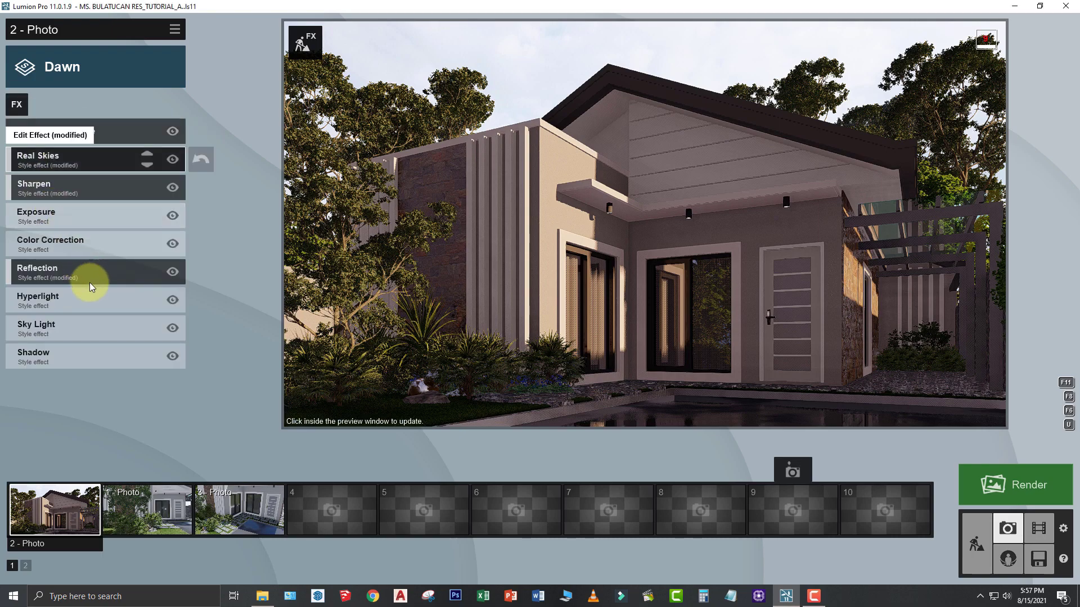
pyautogui.click(98, 248)
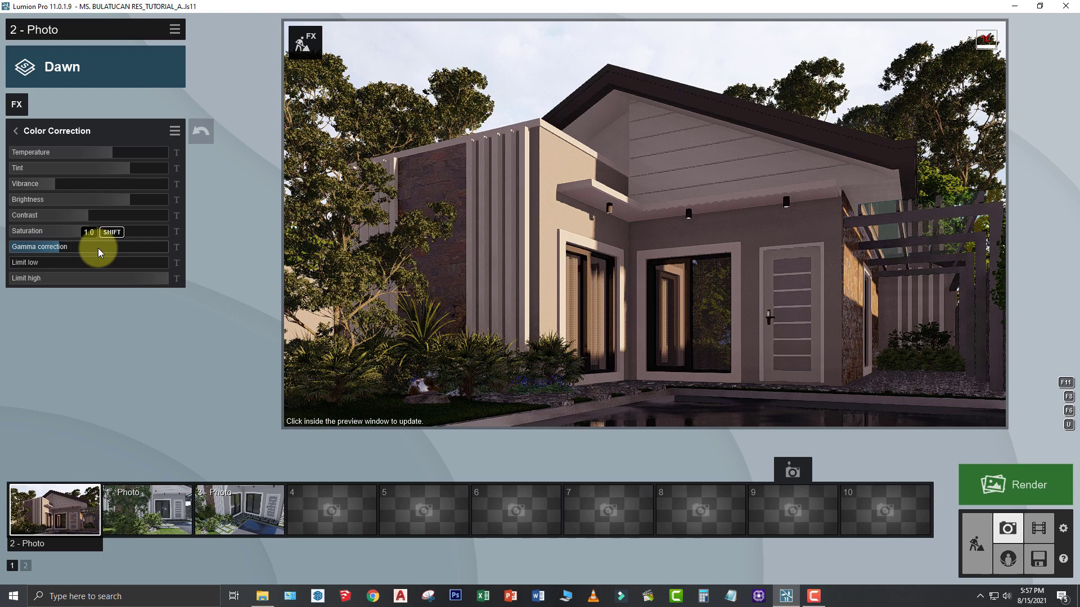
pyautogui.click(177, 153)
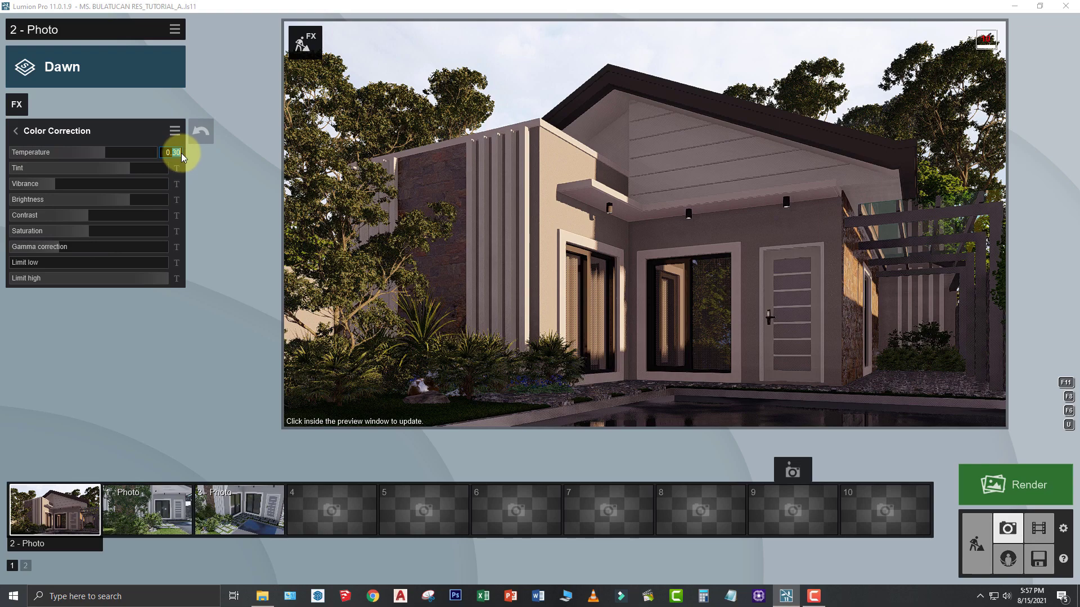
pyautogui.write('0.25')
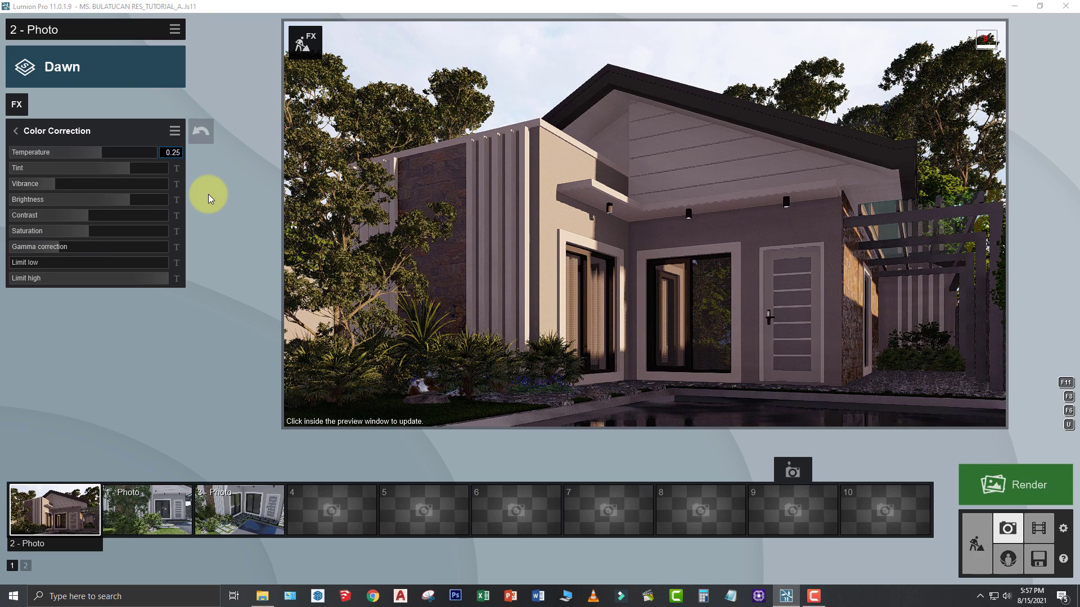
pyautogui.click(176, 184)
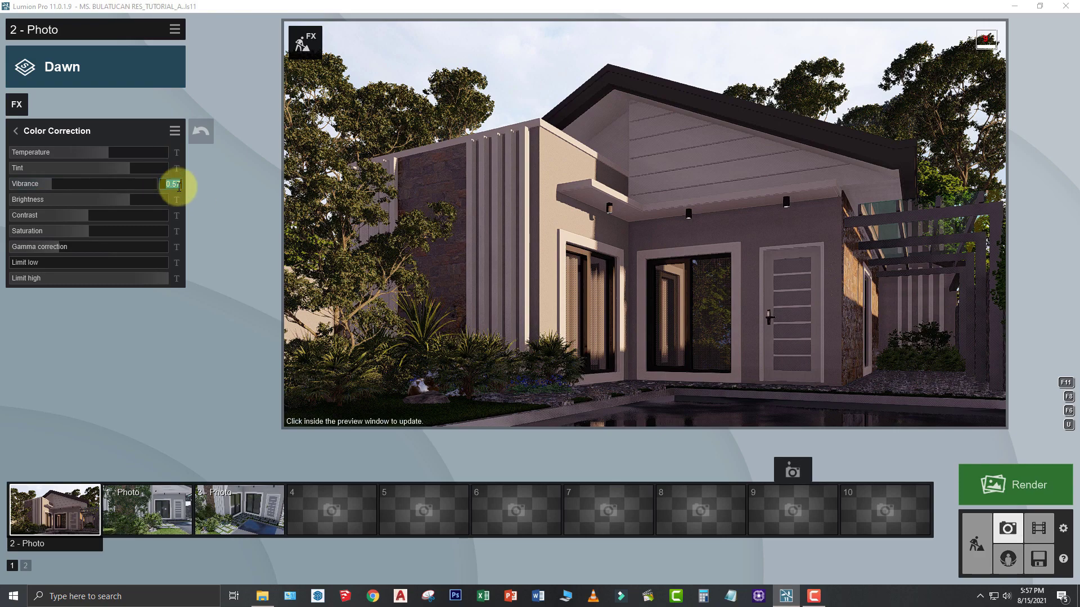
pyautogui.click(224, 231)
# - Set the Brightness of the Color Correction effect to 0.70
pyautogui.click(176, 200)
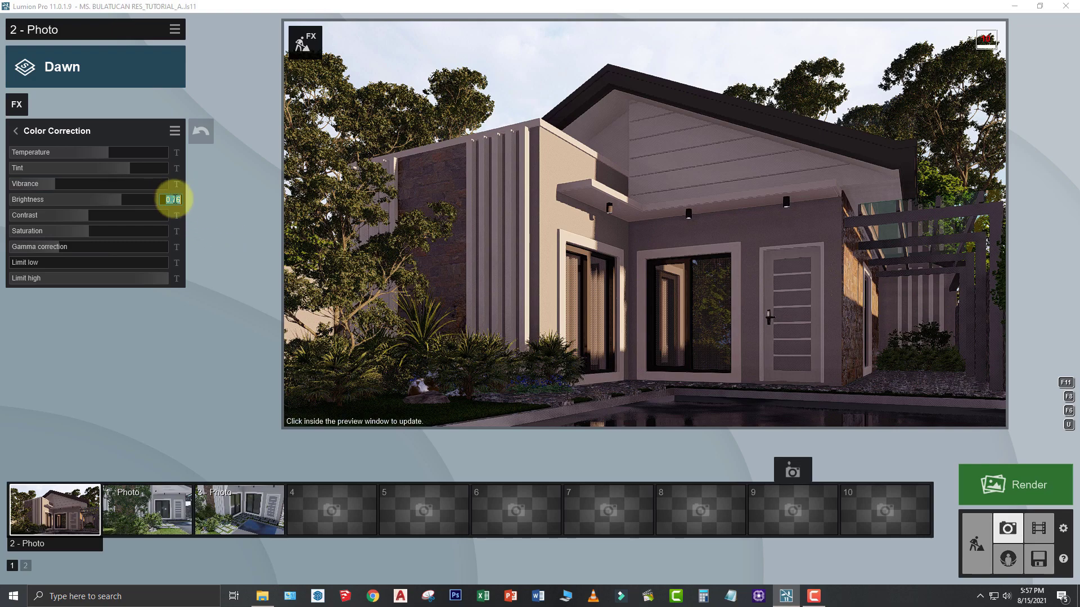
pyautogui.moveTo(173, 200); pyautogui.dragTo(186, 199)
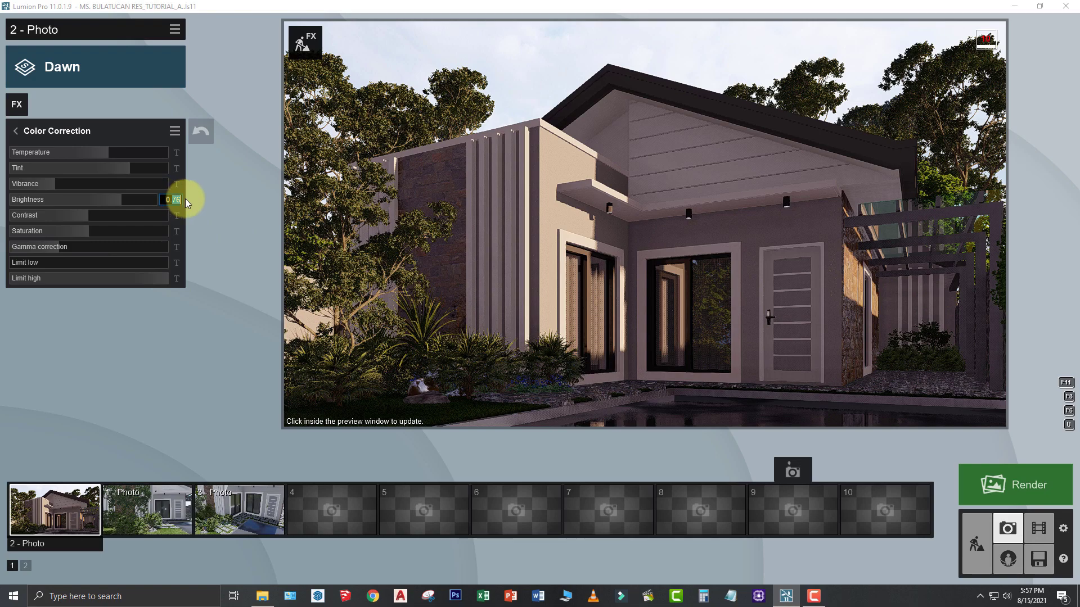
pyautogui.write('70')
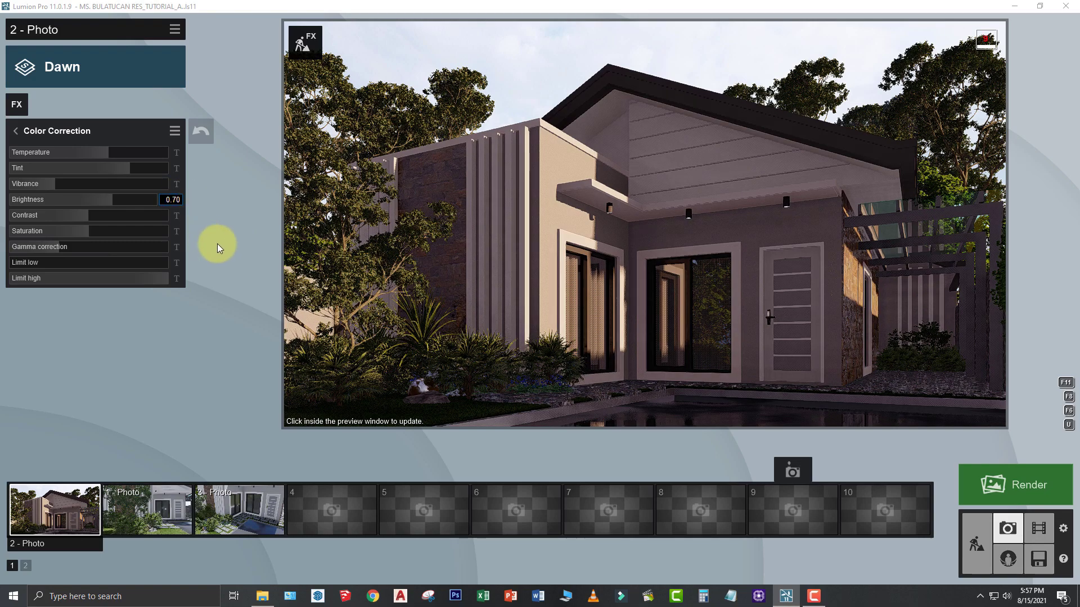
pyautogui.press('Return')
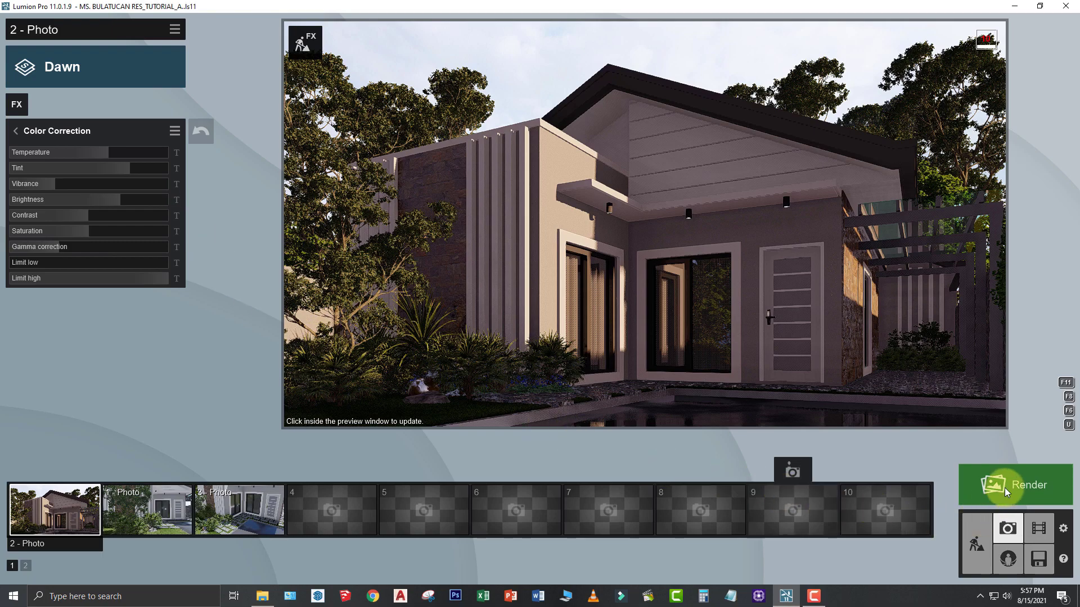
# - Render the current shot at Desktop size, 1920x1080, and save it to the Desktop folder as JPG file 5
pyautogui.click(1007, 486)
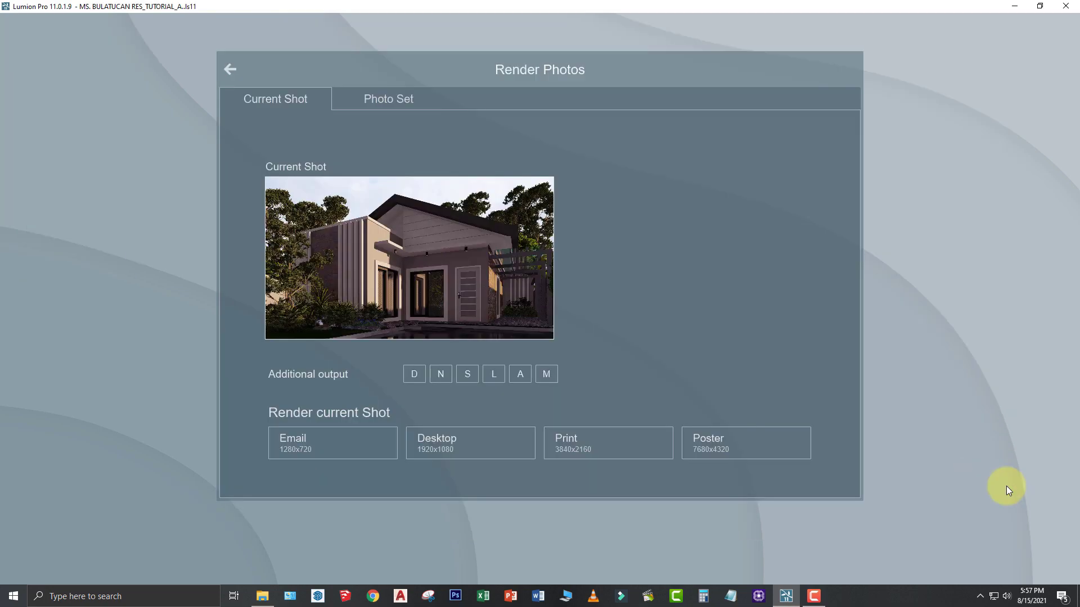
pyautogui.click(483, 457)
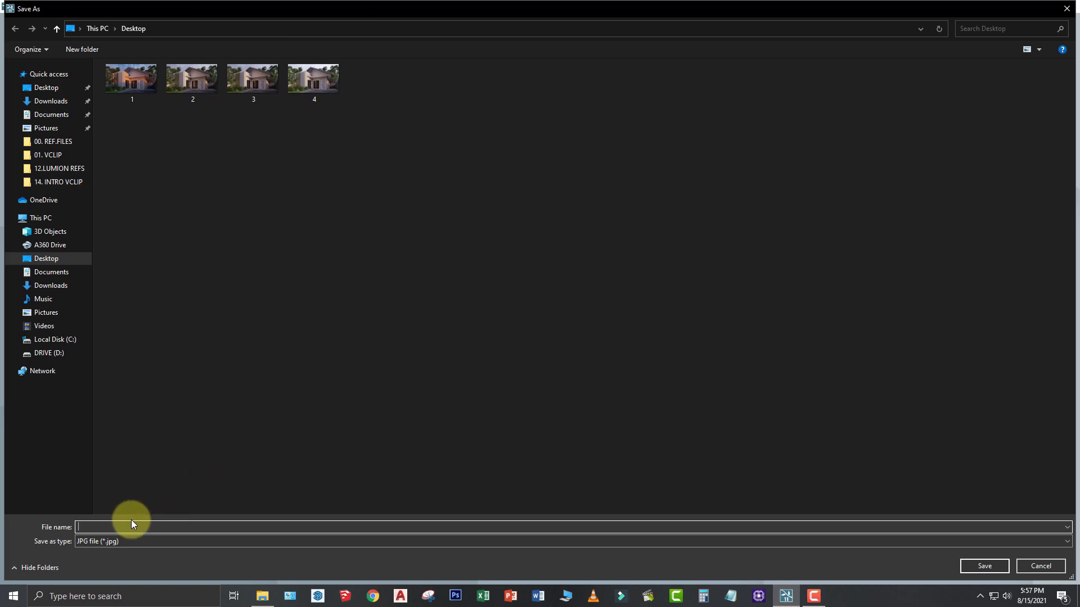
pyautogui.write('5')
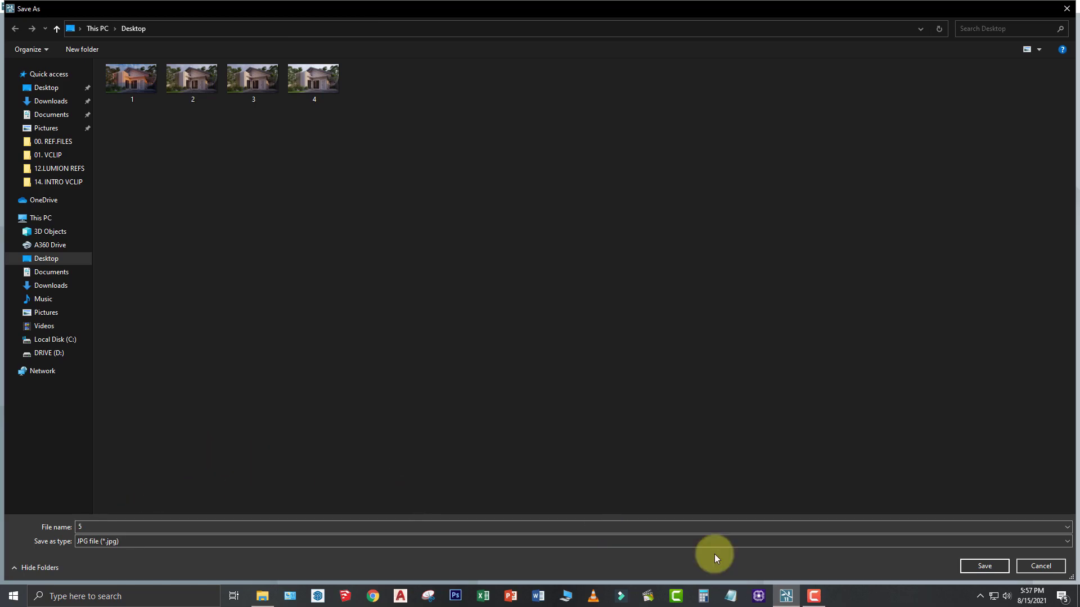
pyautogui.click(982, 566)
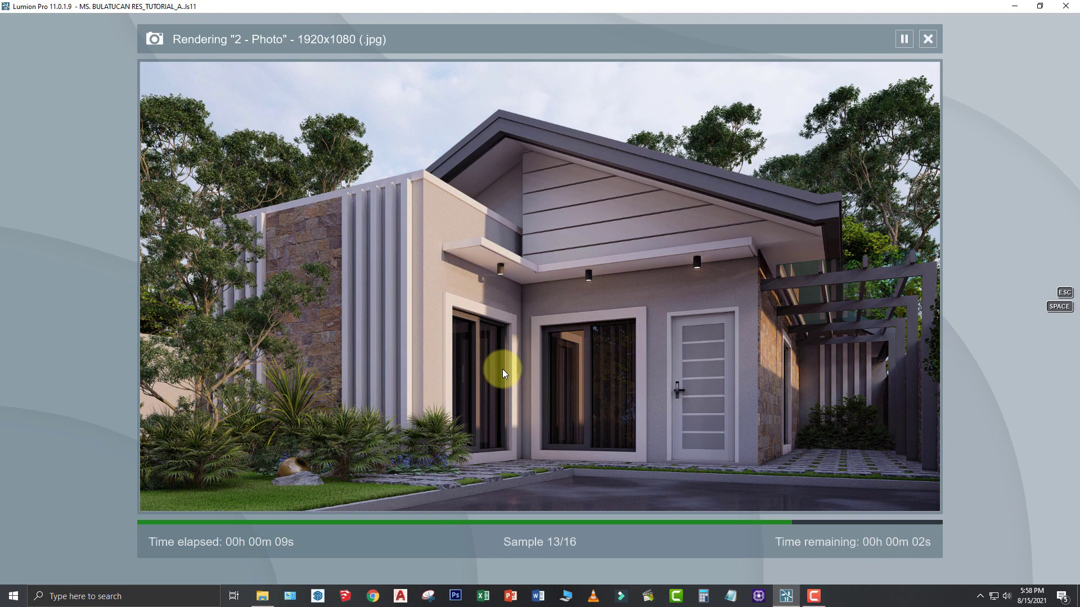
# - View render 5 from its output folder, compare it with renders 4 and 3, and return to the photo's effect settings
pyautogui.click(741, 499)
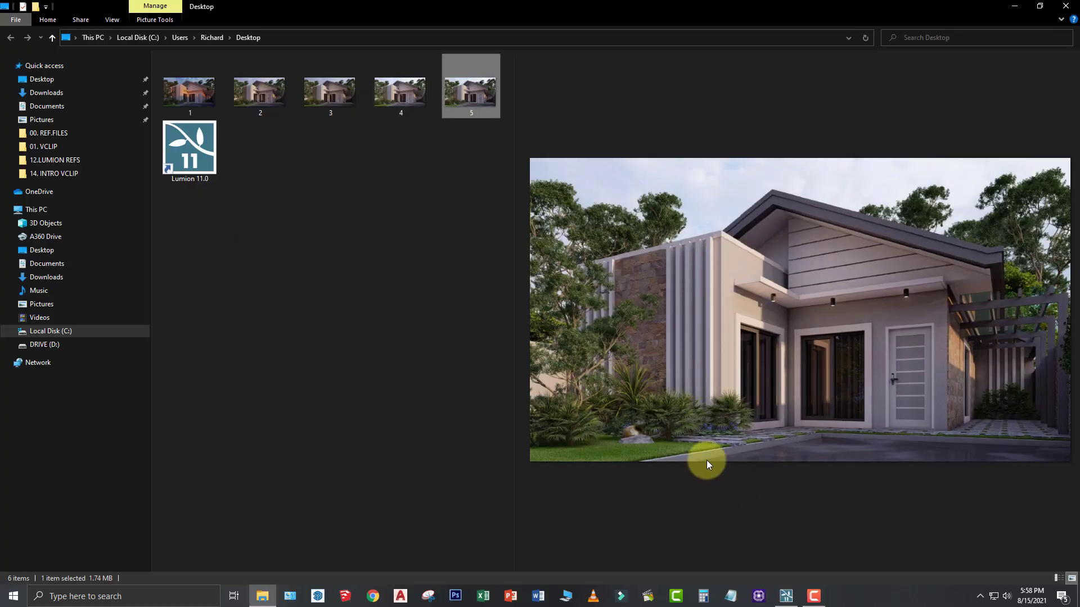
pyautogui.doubleClick(484, 93)
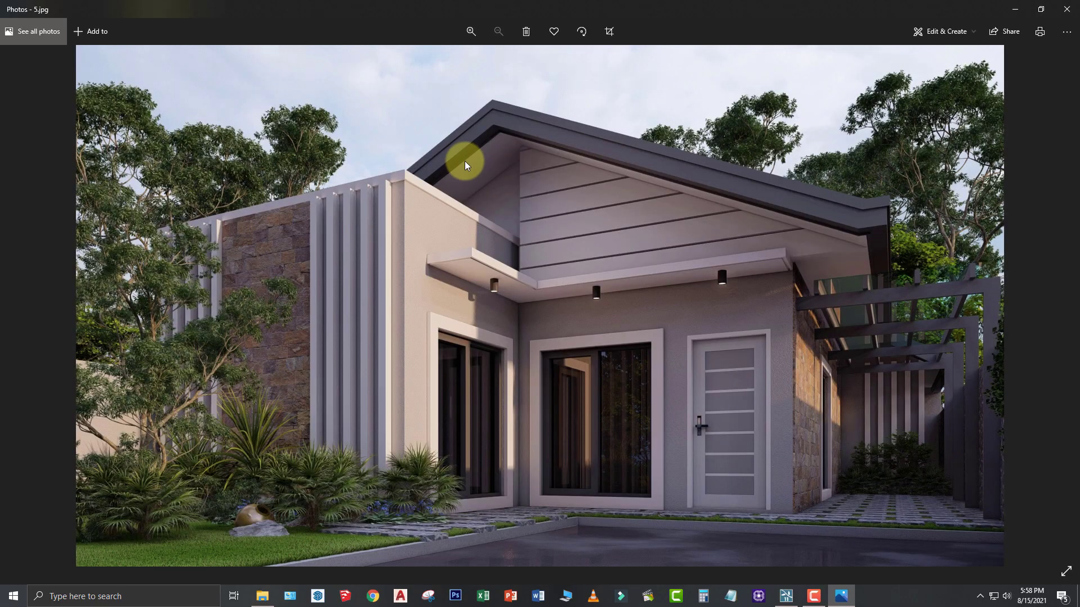
pyautogui.press('Left')
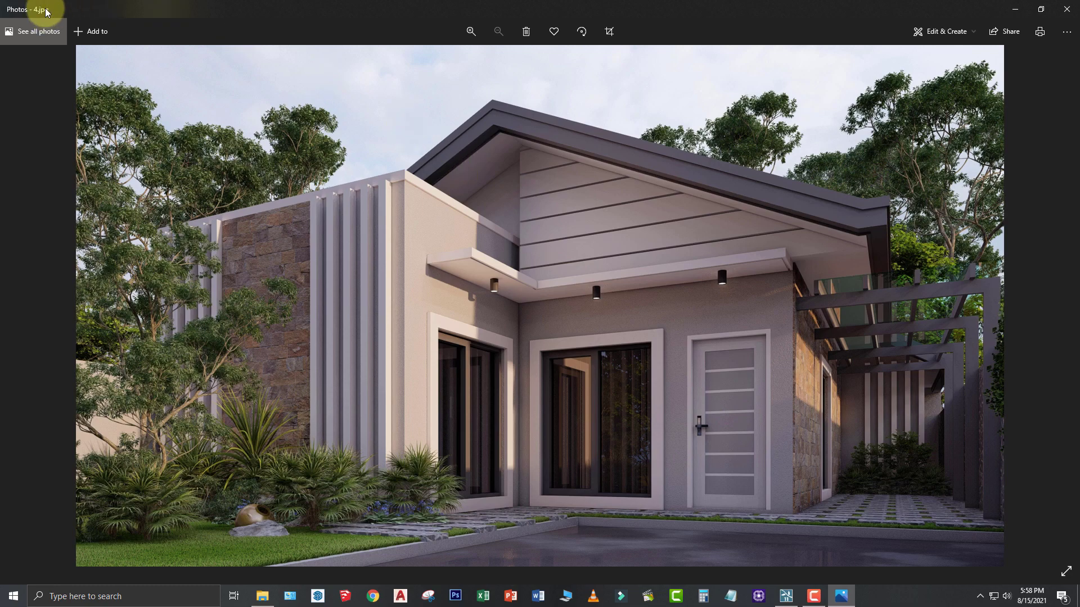
pyautogui.press('Left')
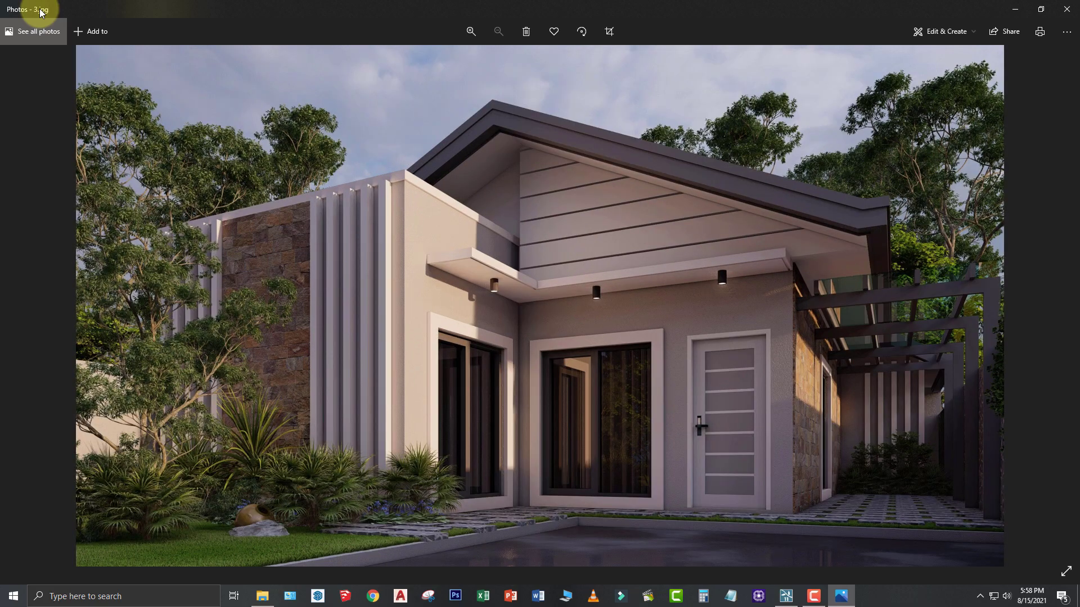
pyautogui.press('Right')
pyautogui.press('Right')
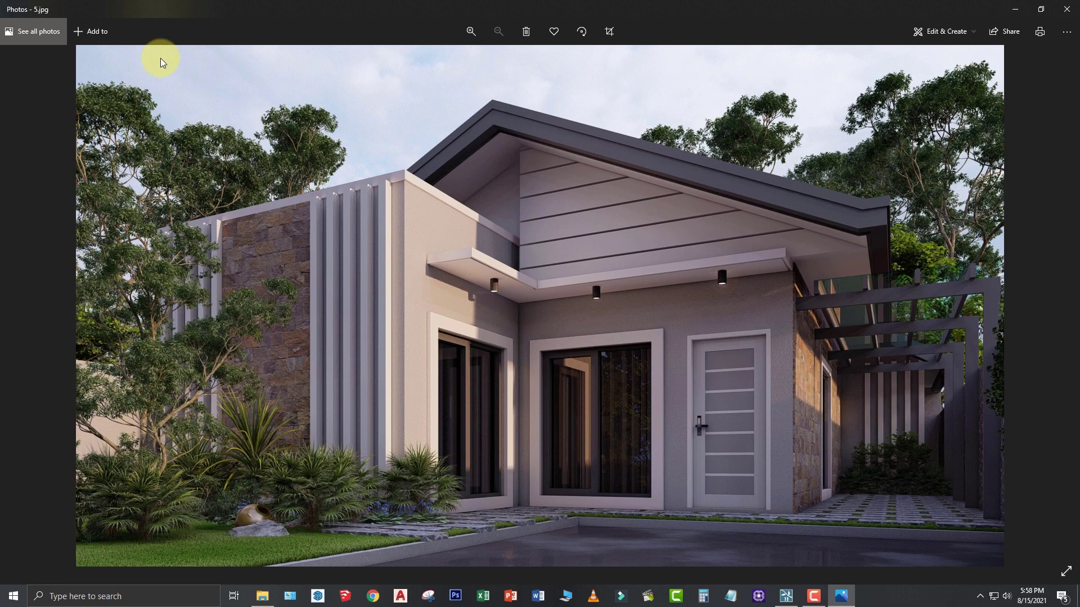
pyautogui.click(1066, 9)
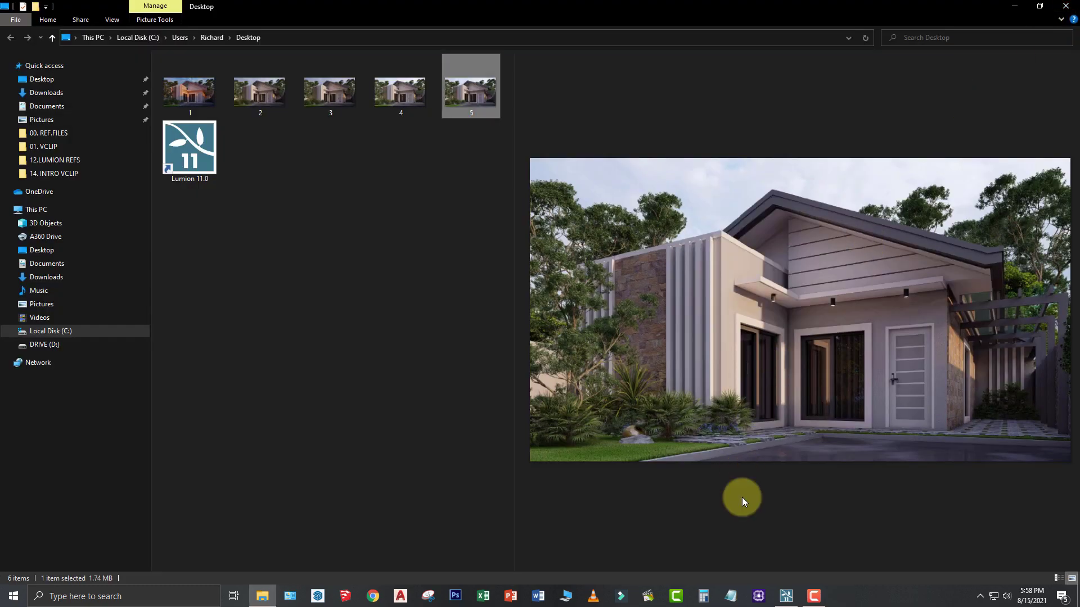
pyautogui.click(786, 596)
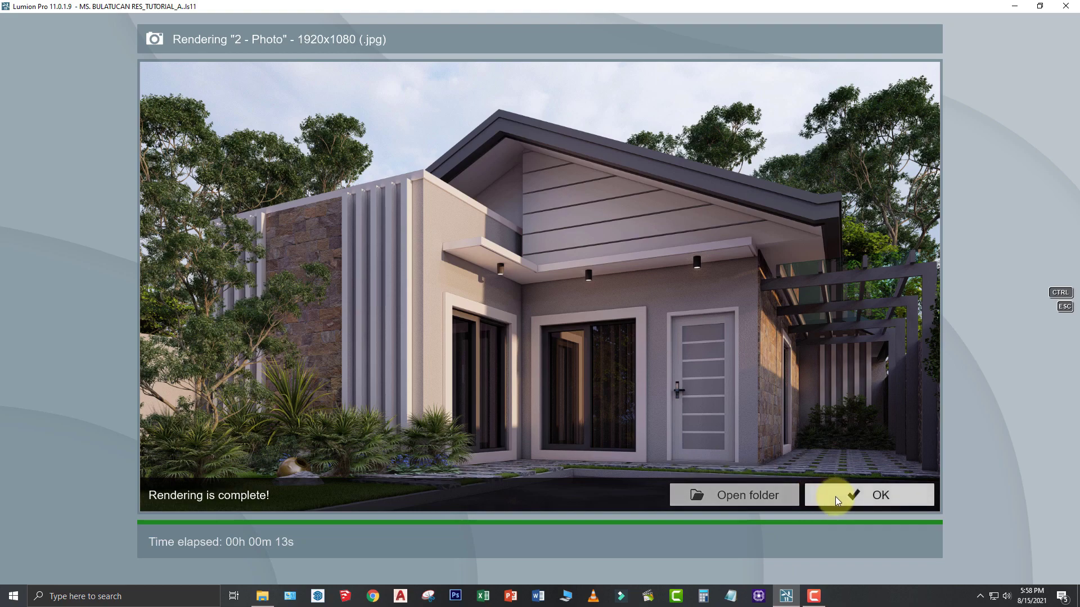
pyautogui.click(835, 497)
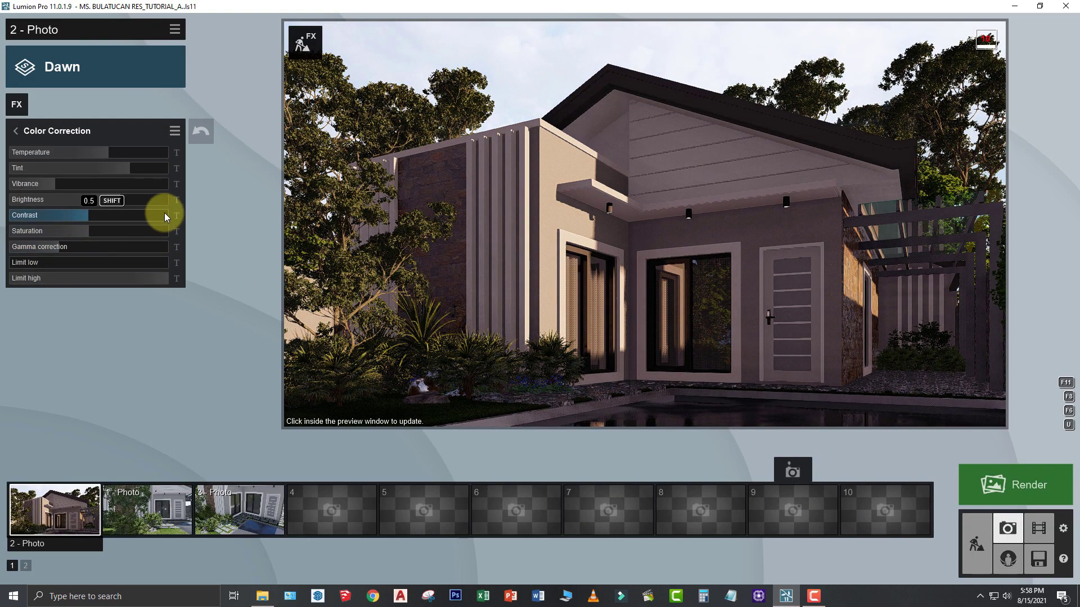
# - Raise the Contrast of the Color Correction effect to just over half of its range and set Limit low to 0.04
pyautogui.click(177, 217)
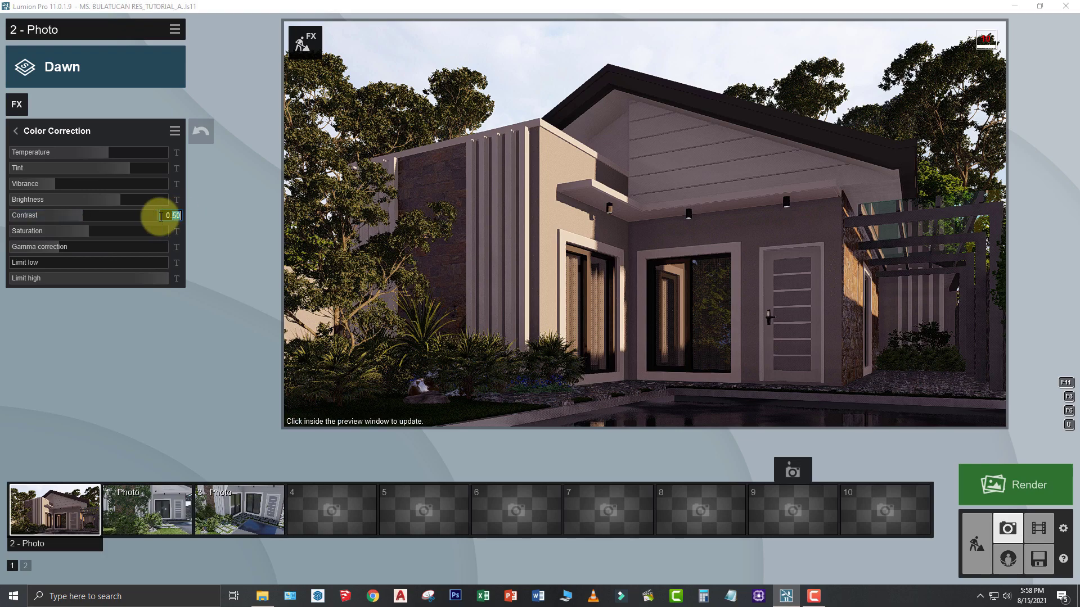
pyautogui.write('6')
pyautogui.click(223, 278)
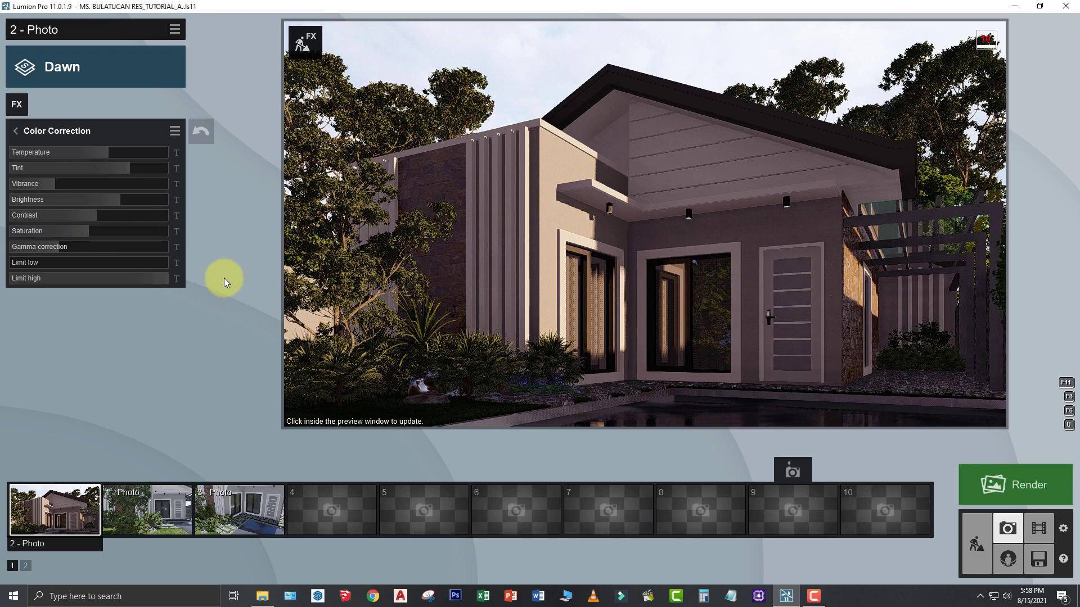
pyautogui.click(176, 263)
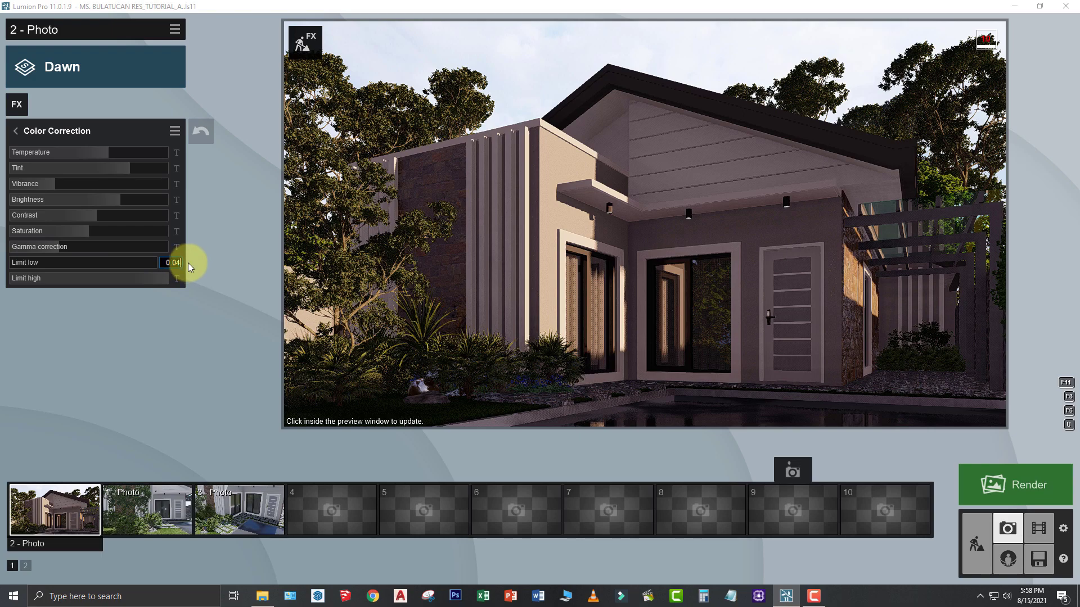
pyautogui.click(227, 285)
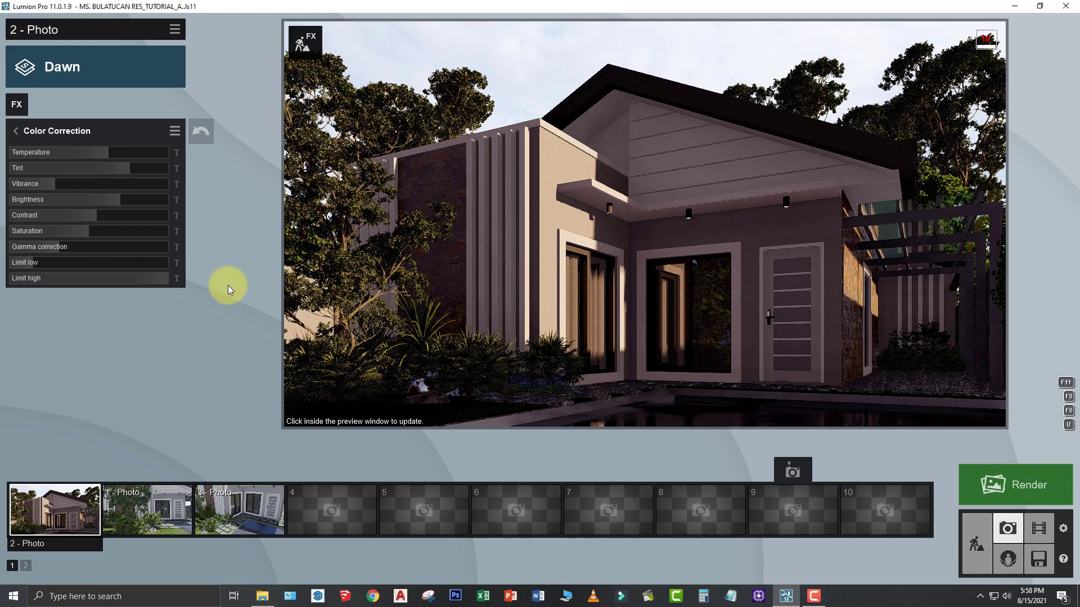
# - Render the adjusted shot at 1920x1080 and save it to the Desktop folder as JPG file 6
pyautogui.click(1004, 490)
pyautogui.click(464, 438)
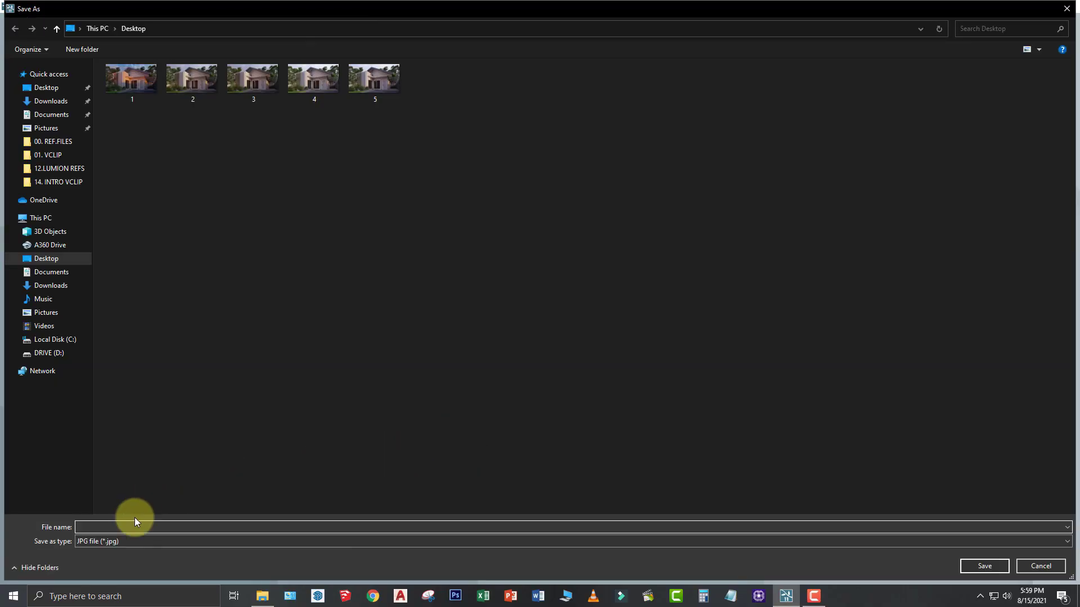
pyautogui.write('6')
pyautogui.click(985, 566)
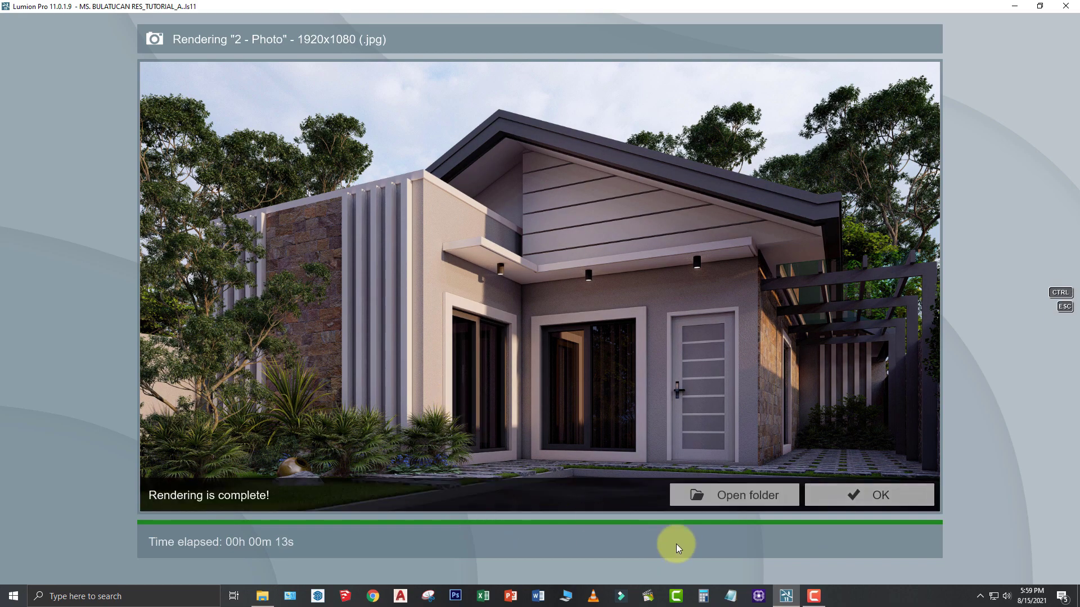
# - View render 6 at full size from its output folder and return to the photo's effect settings
pyautogui.click(722, 487)
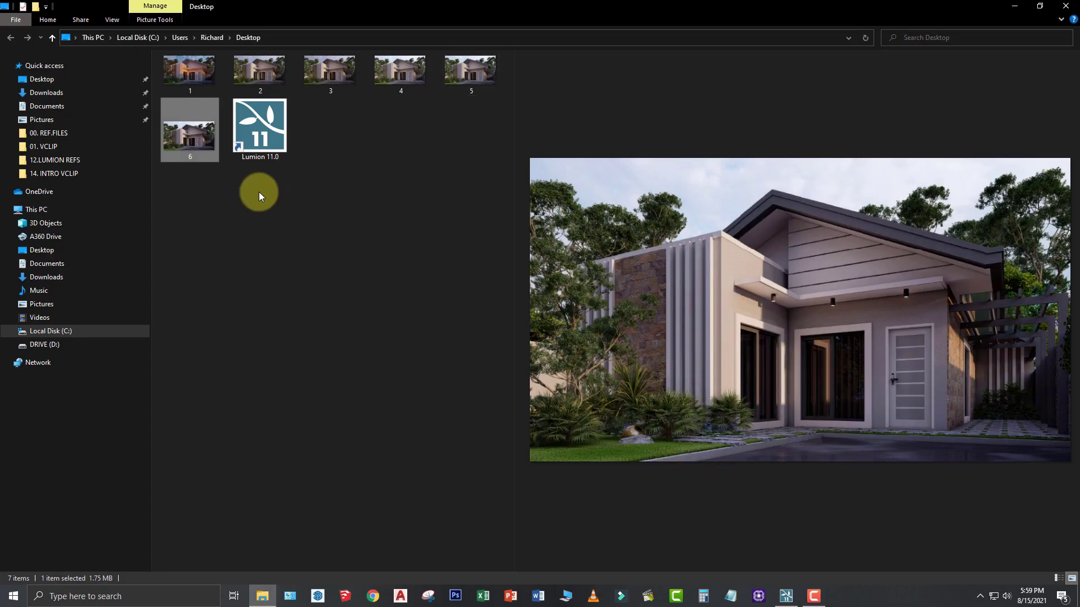
pyautogui.doubleClick(202, 138)
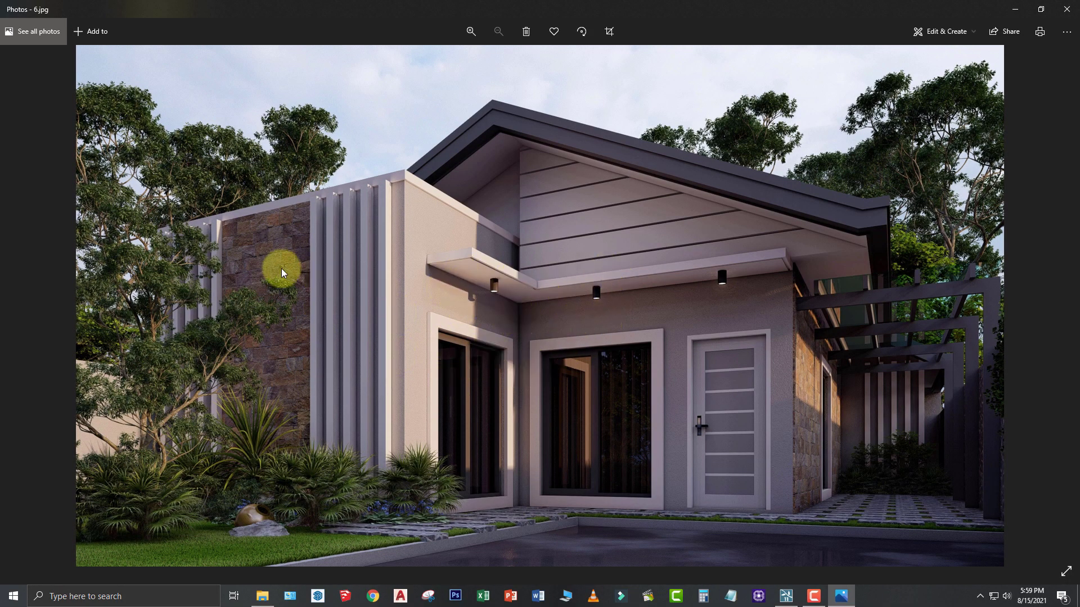
pyautogui.click(1067, 9)
pyautogui.click(786, 597)
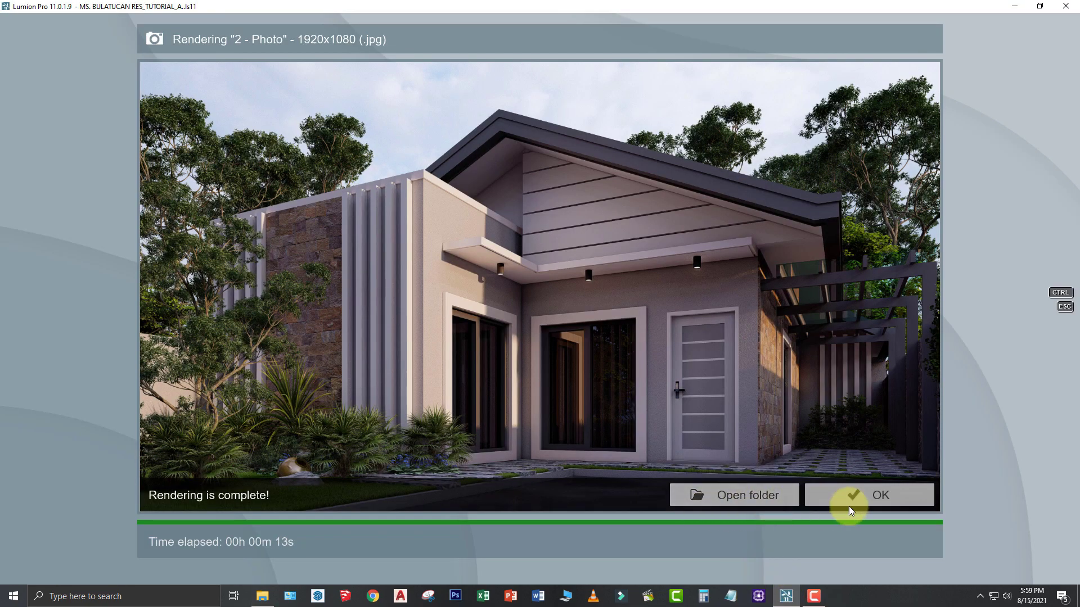
pyautogui.click(872, 501)
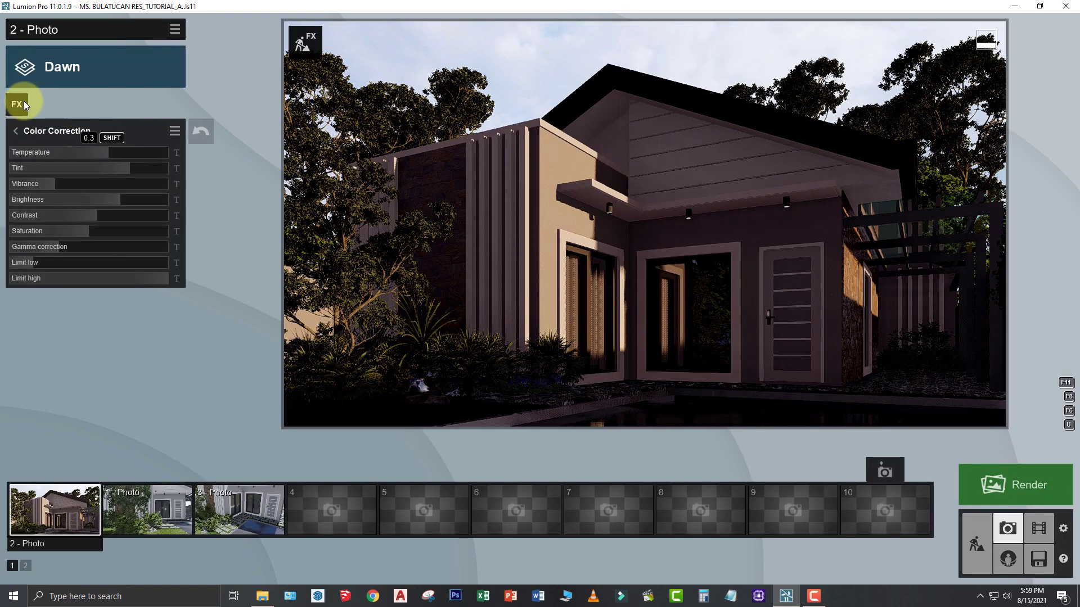
# - Add the Fog weather effect to the photo and set its Fog density to 1.4
pyautogui.click(13, 103)
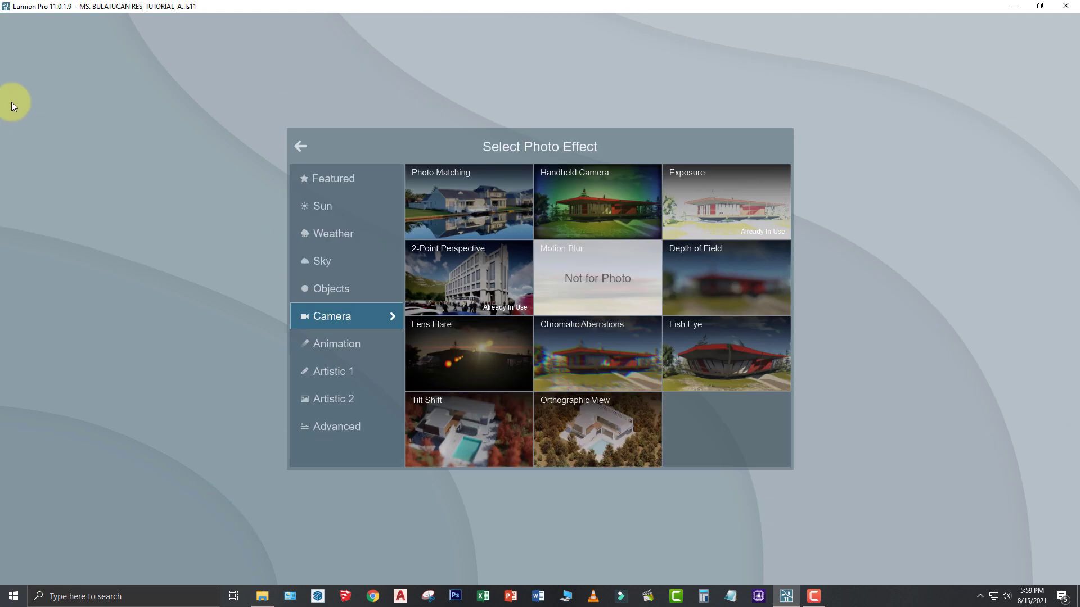
pyautogui.click(336, 234)
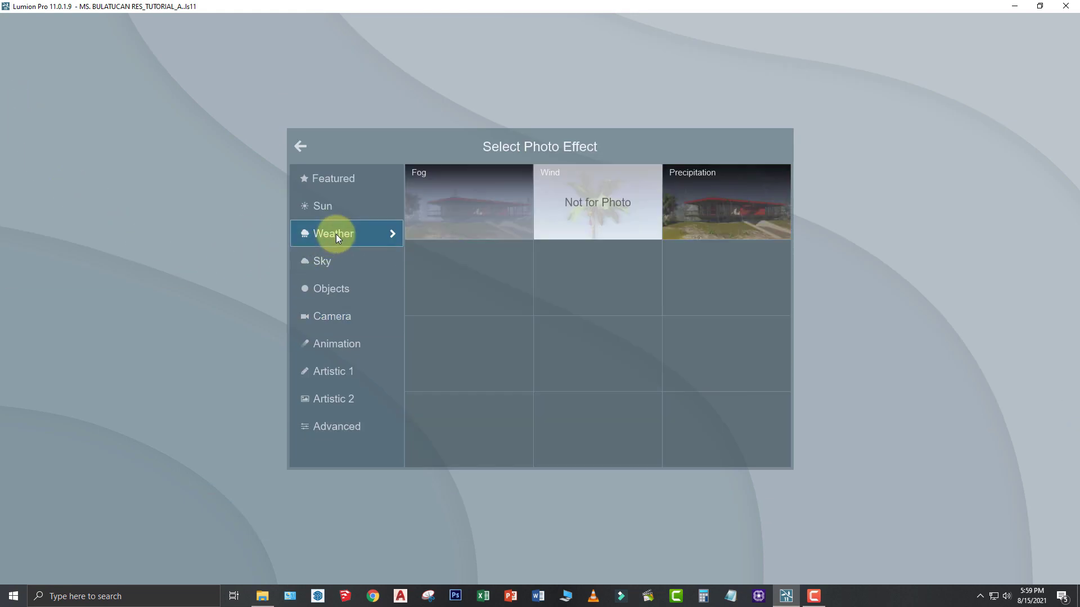
pyautogui.click(430, 219)
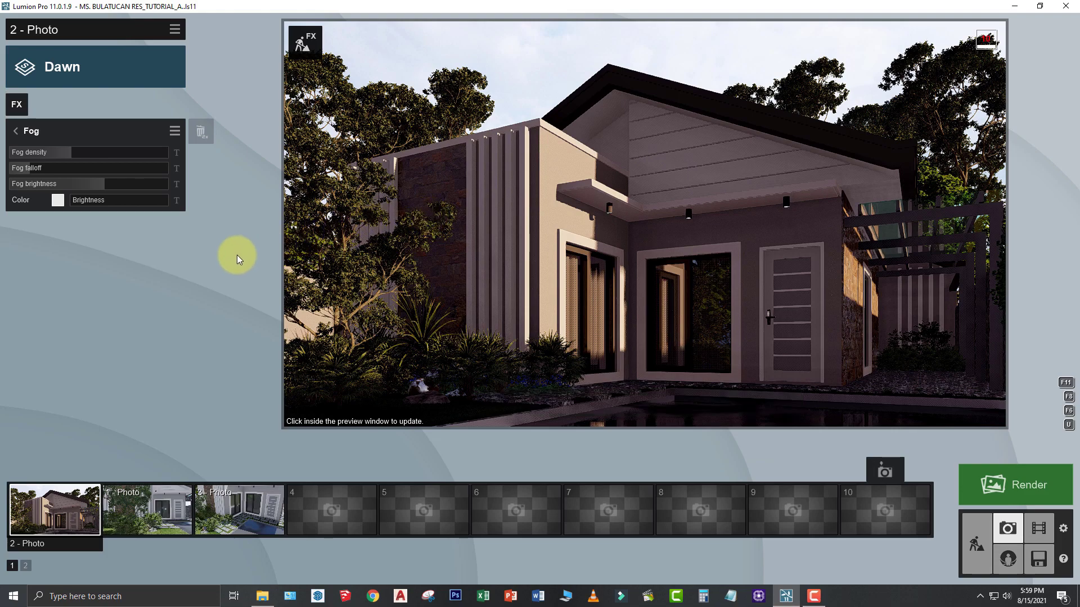
pyautogui.click(175, 152)
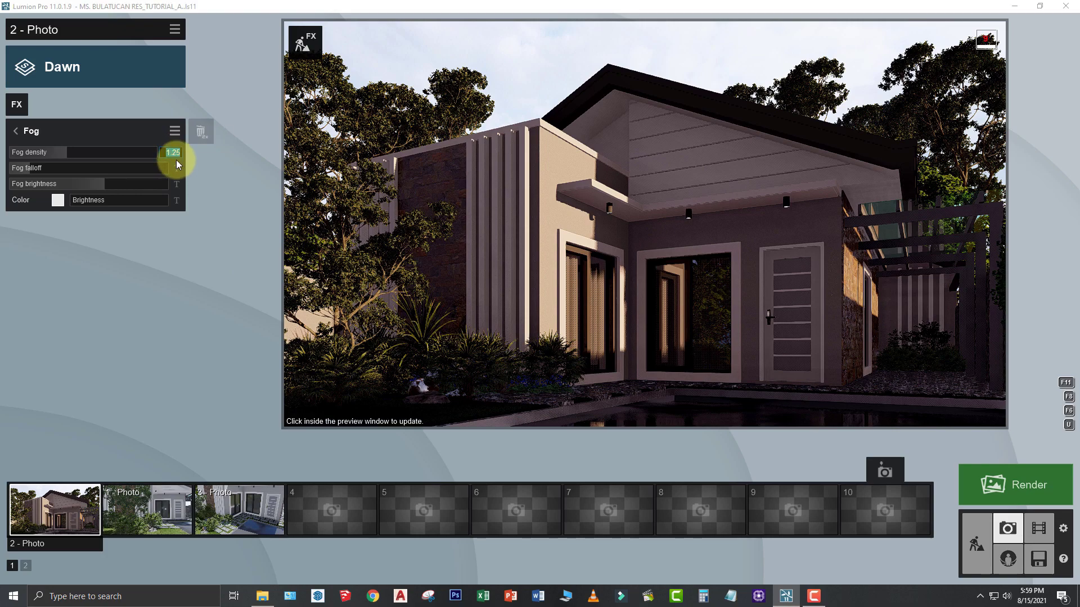
pyautogui.write('1.4')
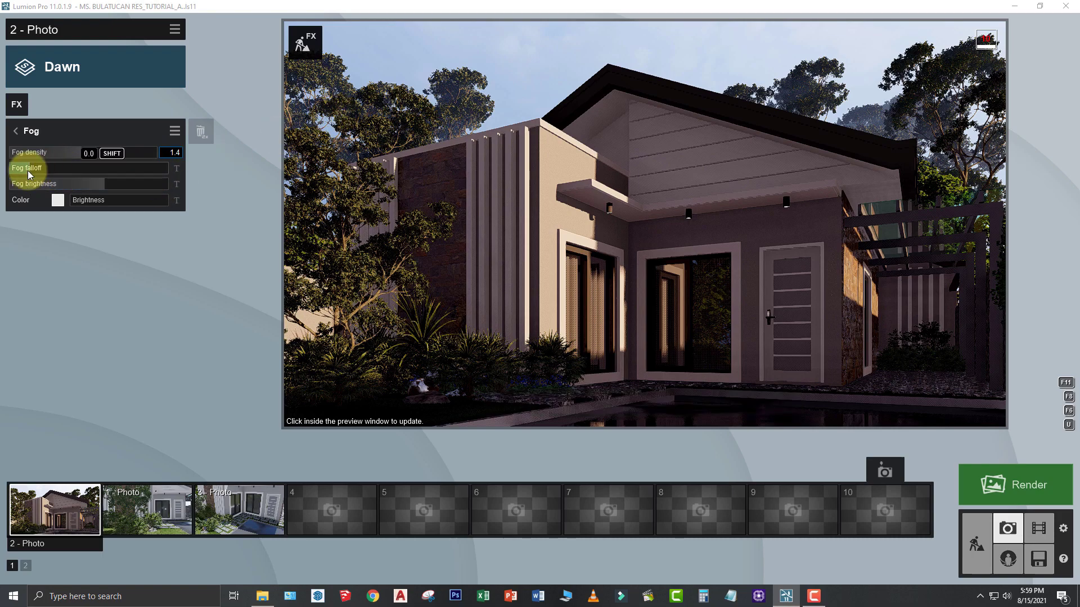
# - Check the Fog effect's falloff and fog brightness values, and set its color Brightness to 3
pyautogui.click(176, 169)
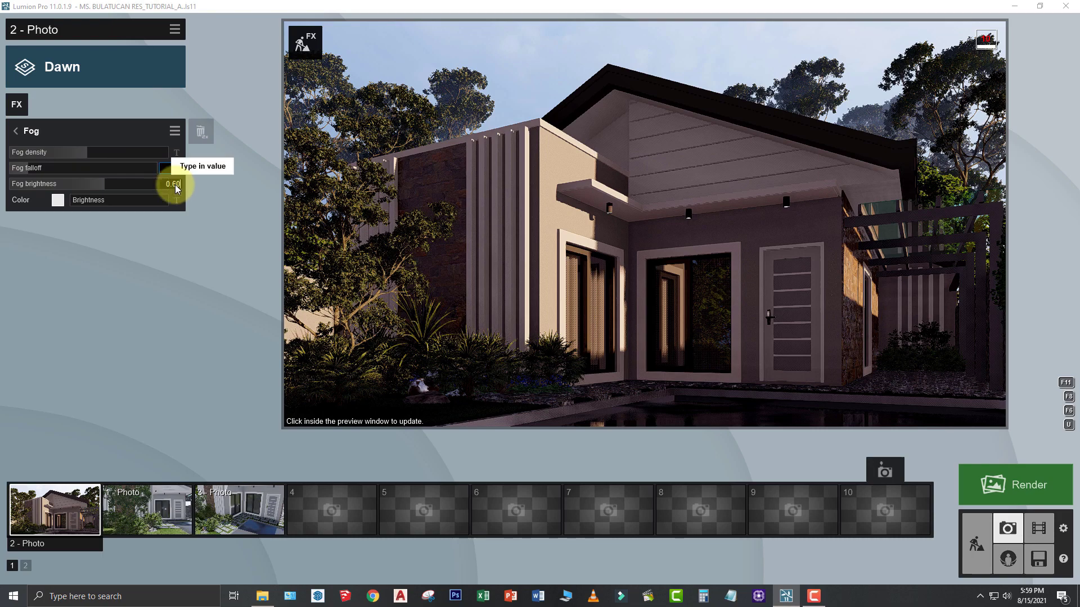
pyautogui.click(175, 185)
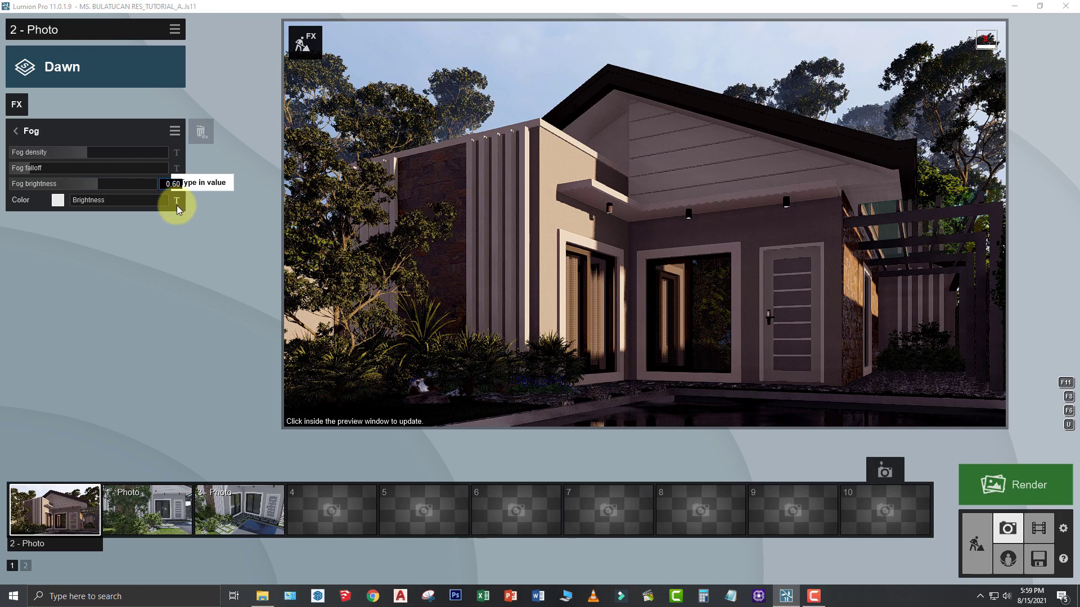
pyautogui.click(177, 200)
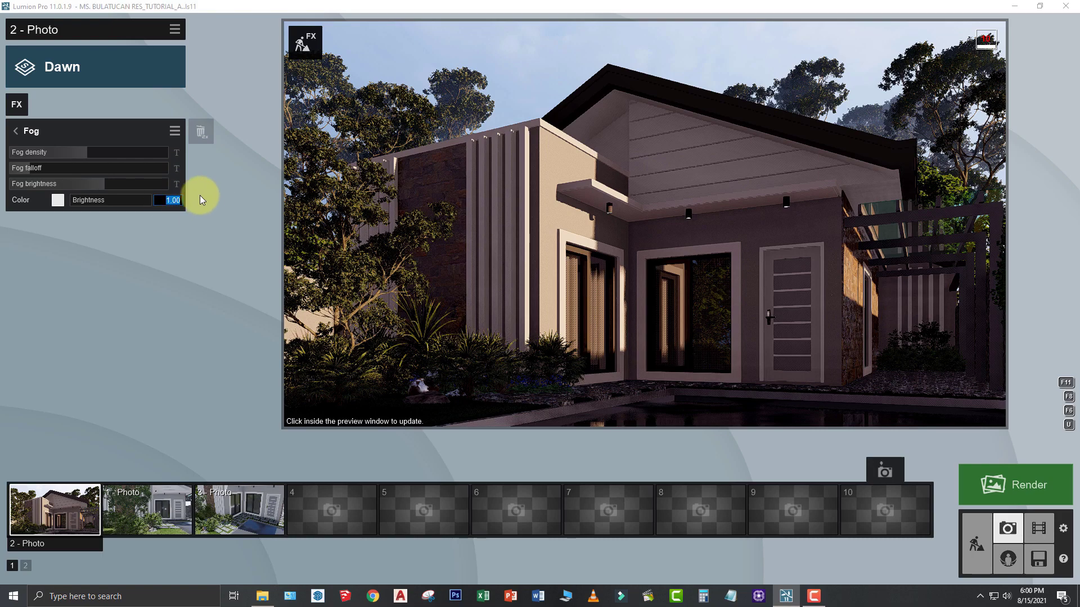
pyautogui.write('3')
pyautogui.press('Return')
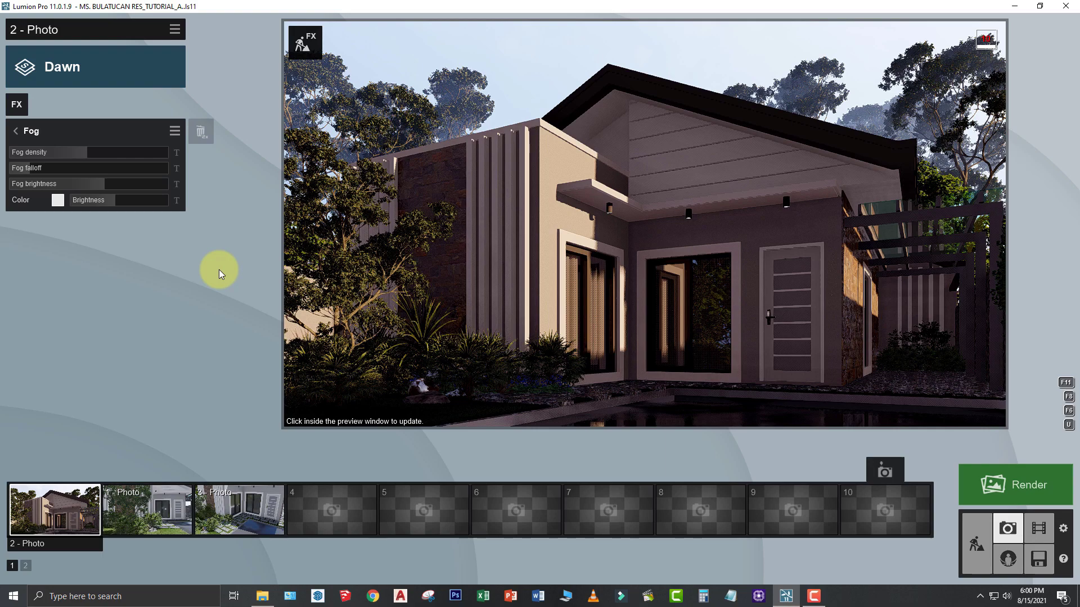
# - Store the current view with the fog in the 2 - Photo slot and check the Exposure effect
pyautogui.click(23, 132)
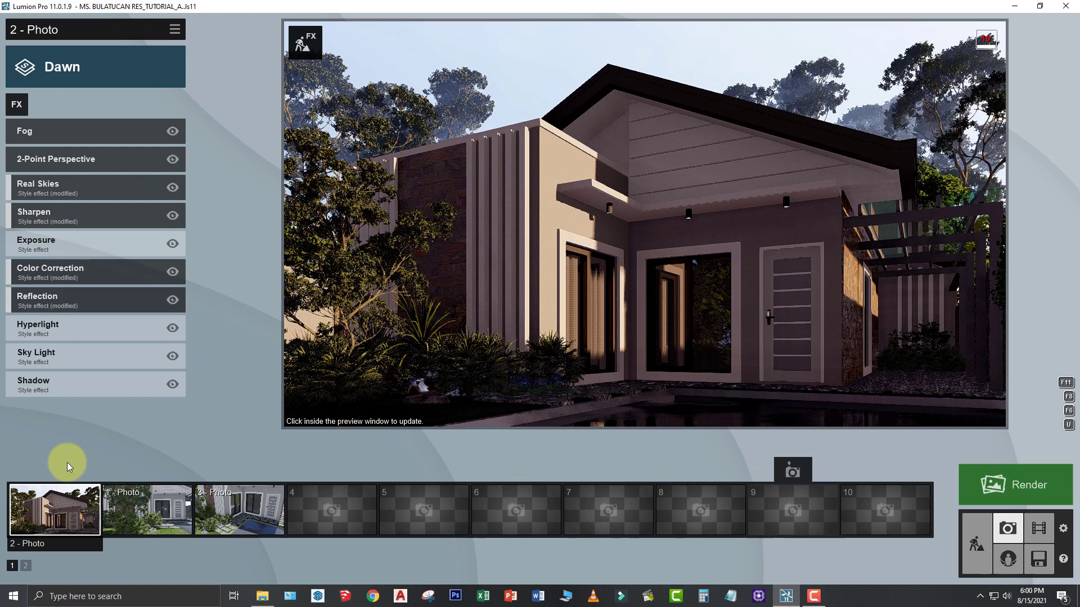
pyautogui.click(39, 472)
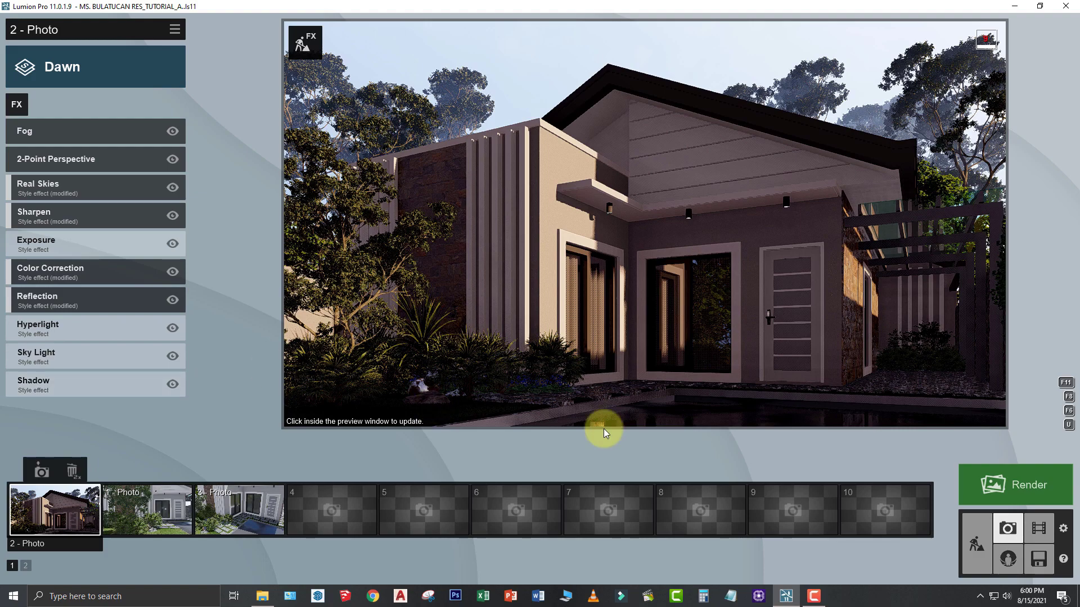
pyautogui.click(85, 255)
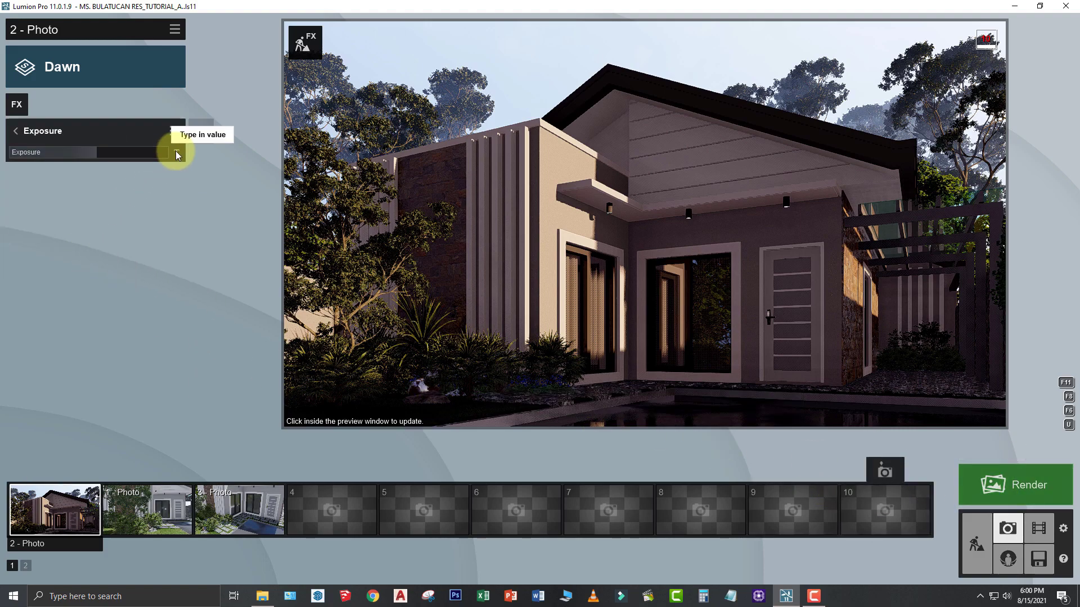
pyautogui.click(18, 132)
# - Render the current 2 - Photo shot at Desktop 1920x1080 and save it as JPG file 7 on the Desktop
pyautogui.click(1005, 488)
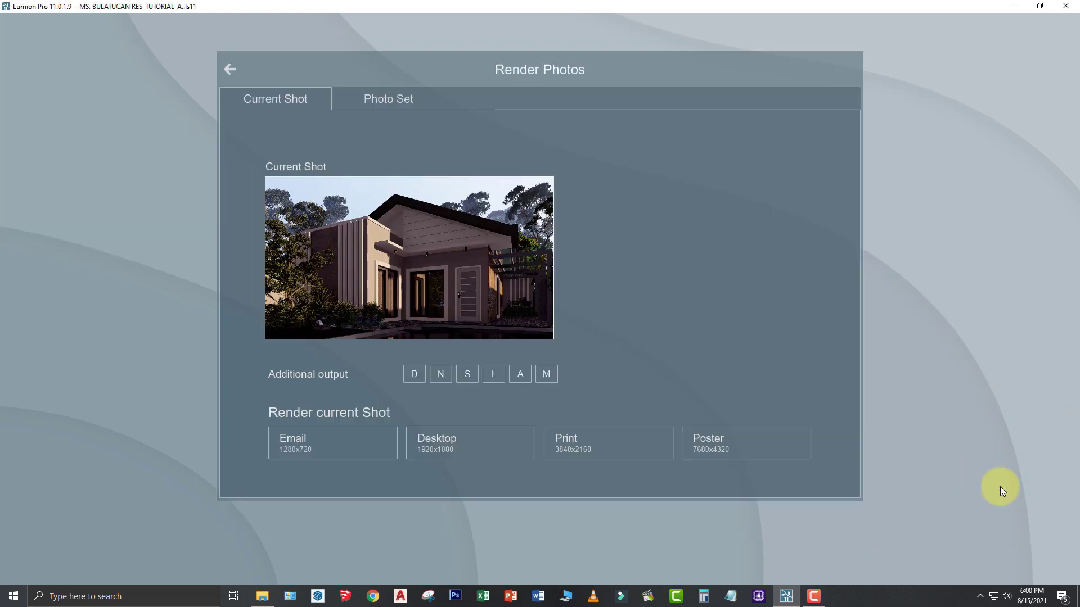
pyautogui.click(467, 445)
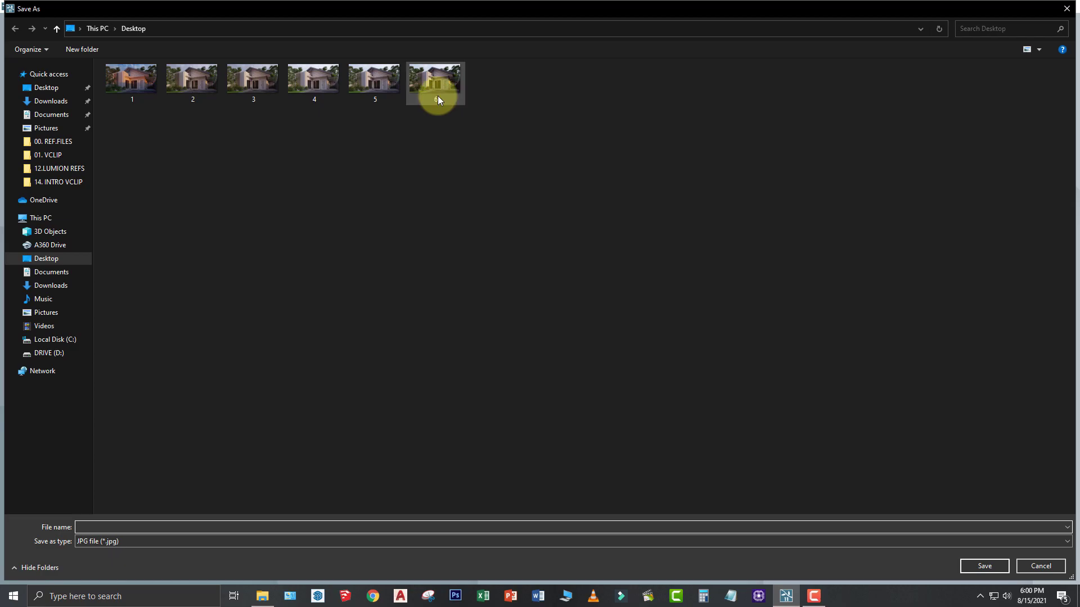
pyautogui.write('7')
pyautogui.press('Return')
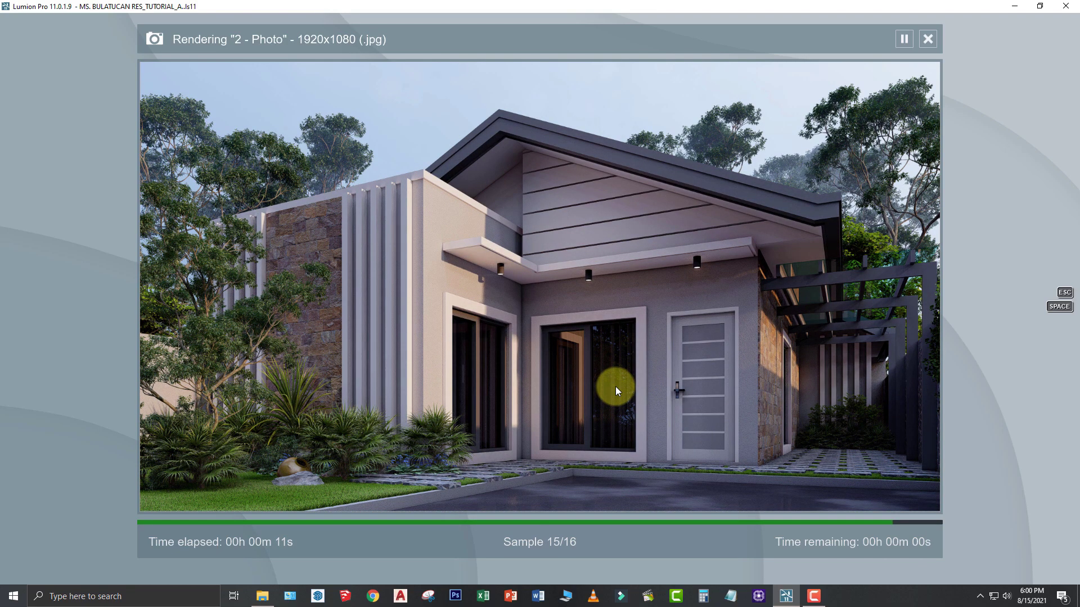
# - Open render 7 at full size from its output folder and compare it with renders 6 down to 1
pyautogui.click(767, 502)
pyautogui.click(353, 187)
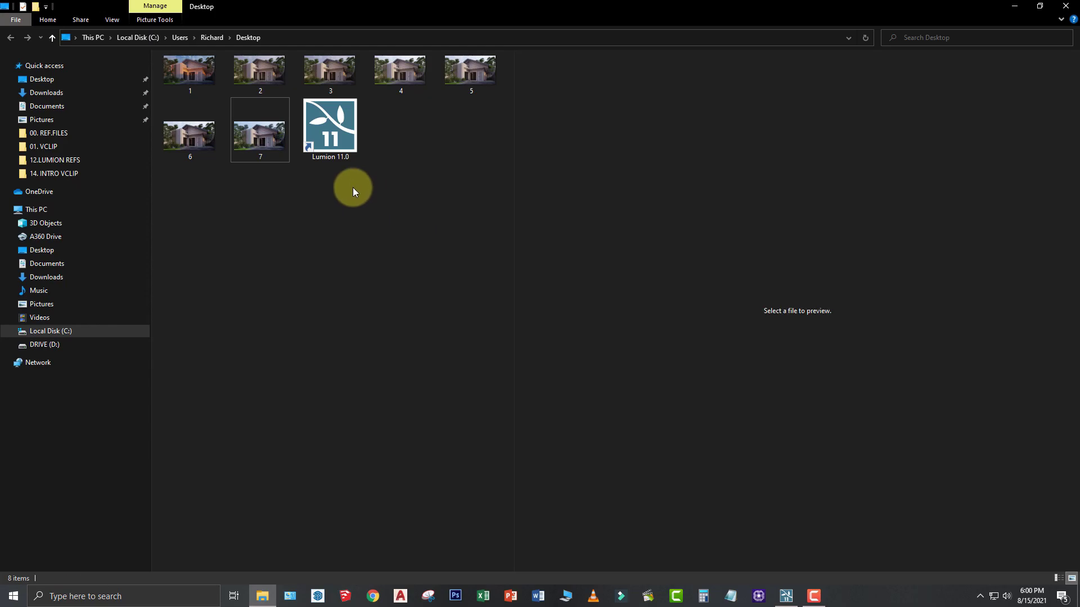
pyautogui.doubleClick(263, 144)
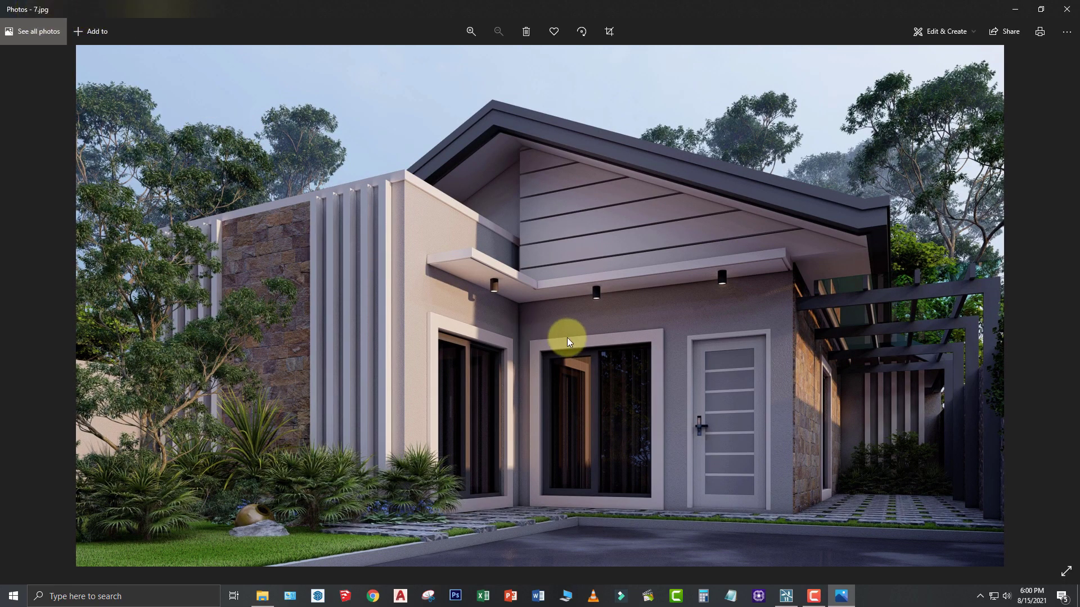
pyautogui.press('Left')
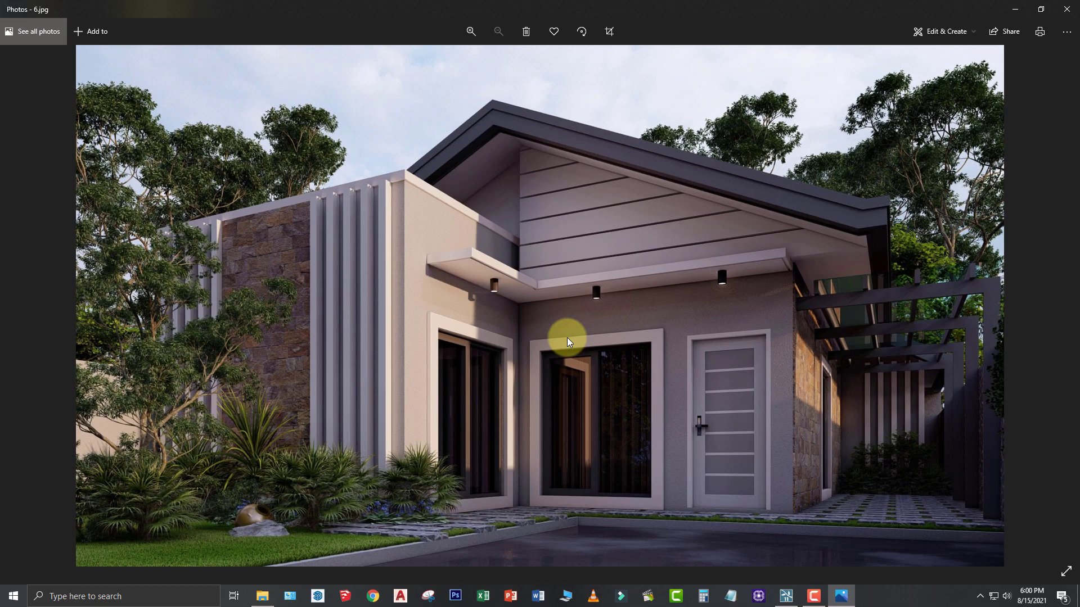
pyautogui.press('Left')
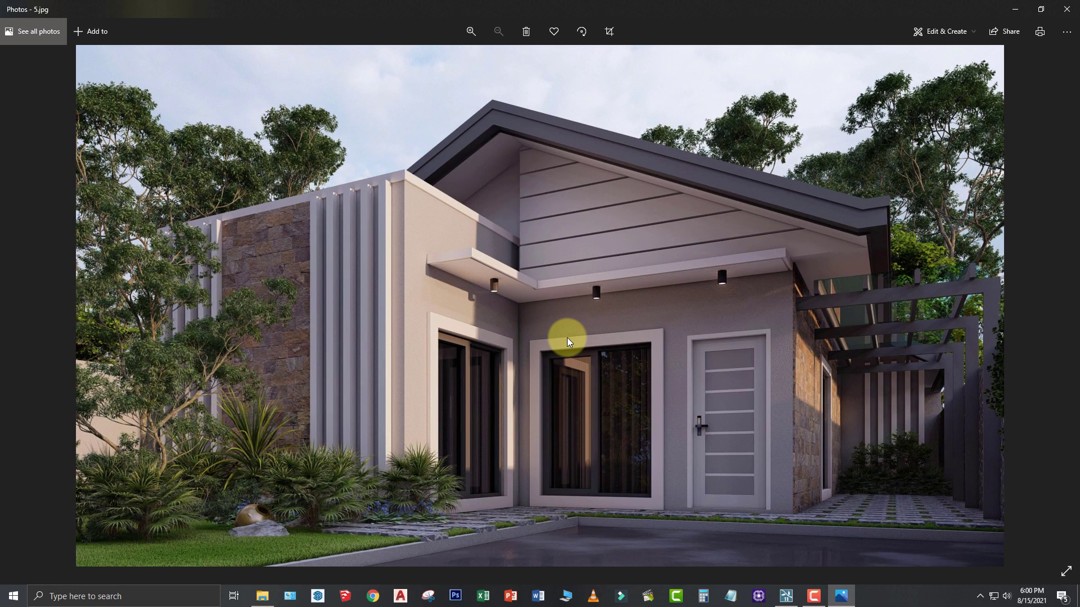
pyautogui.press('Left')
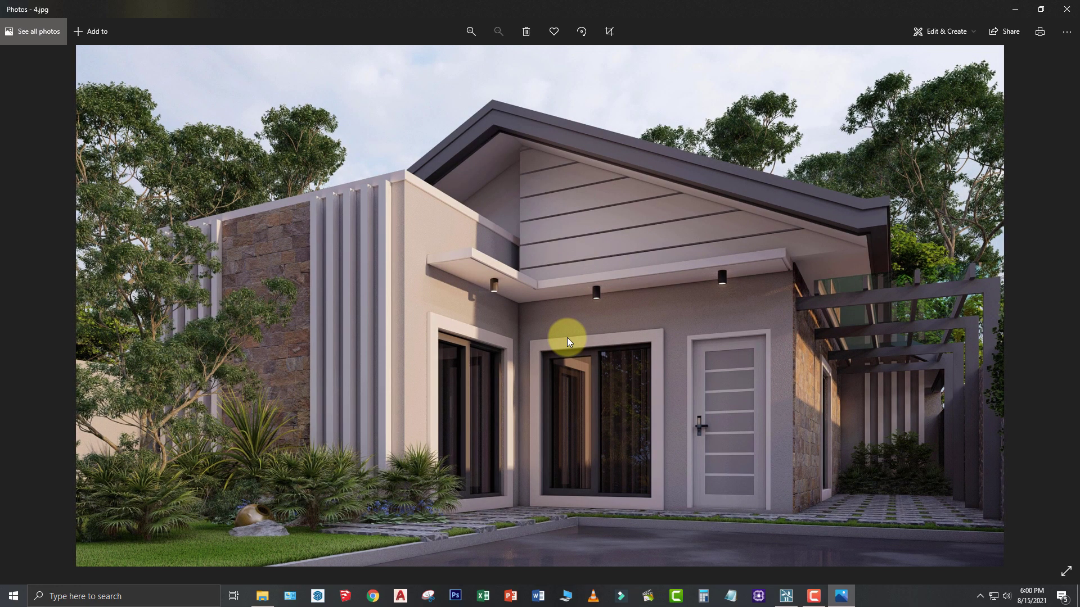
pyautogui.press('Left')
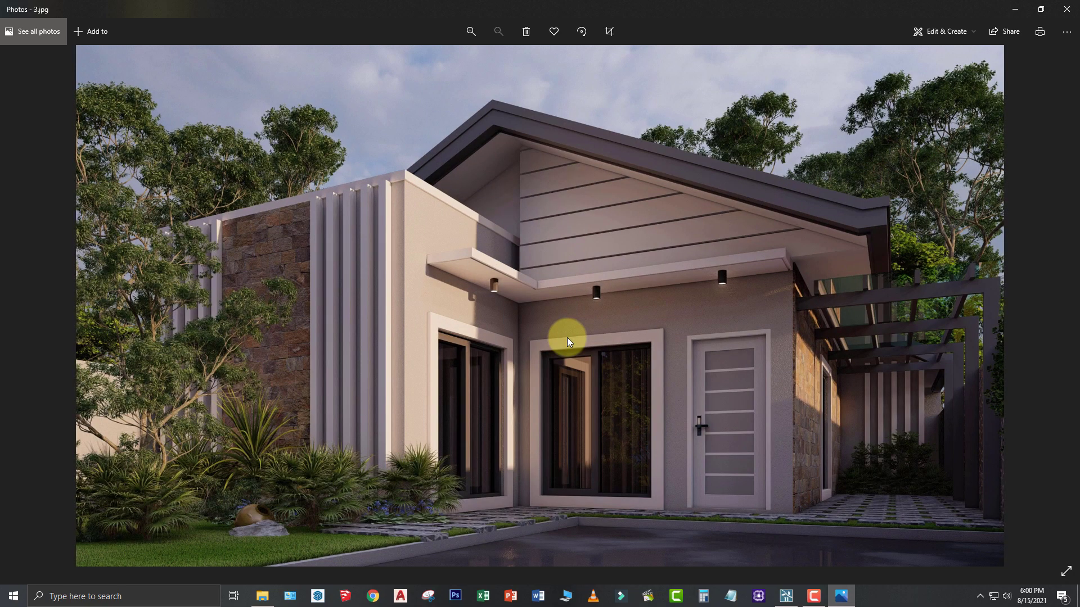
pyautogui.press('Left')
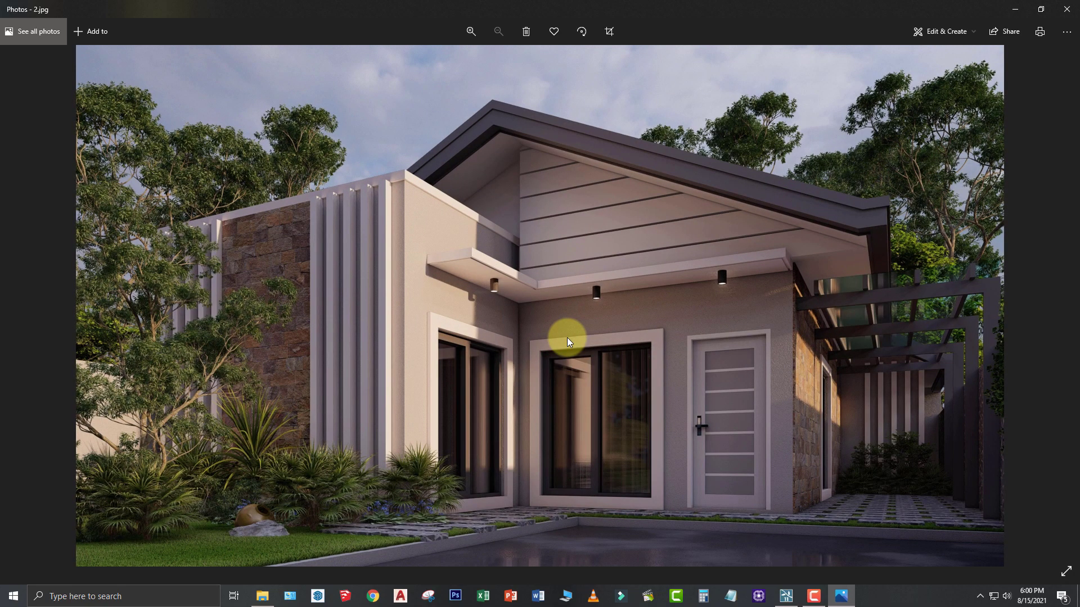
pyautogui.press('Left')
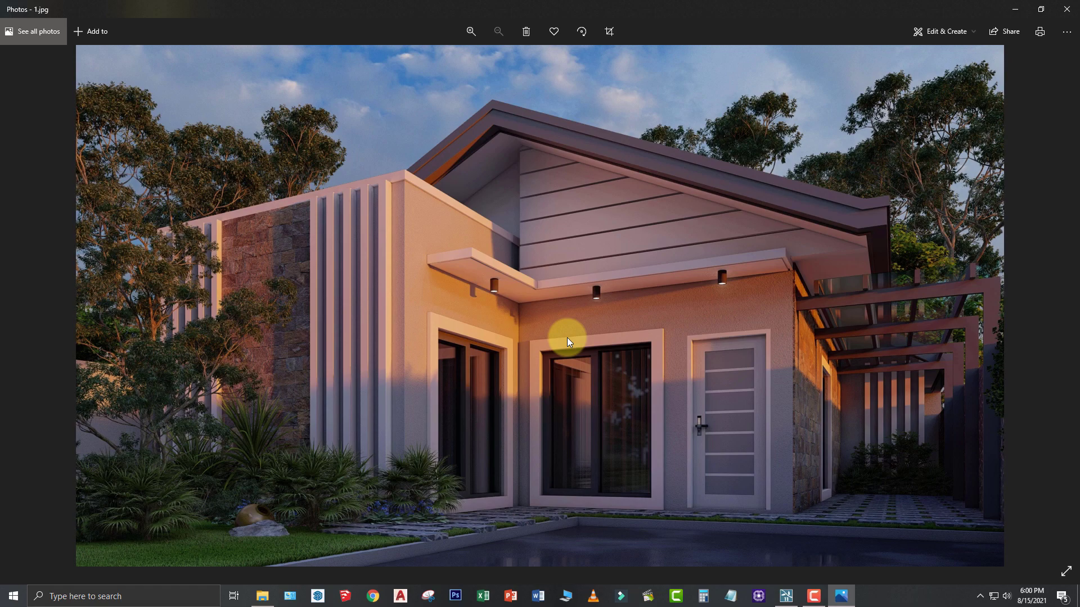
pyautogui.press('Right')
pyautogui.press('Right')
pyautogui.press('Right')
pyautogui.press('Right')
pyautogui.press('Right')
pyautogui.press('Right')
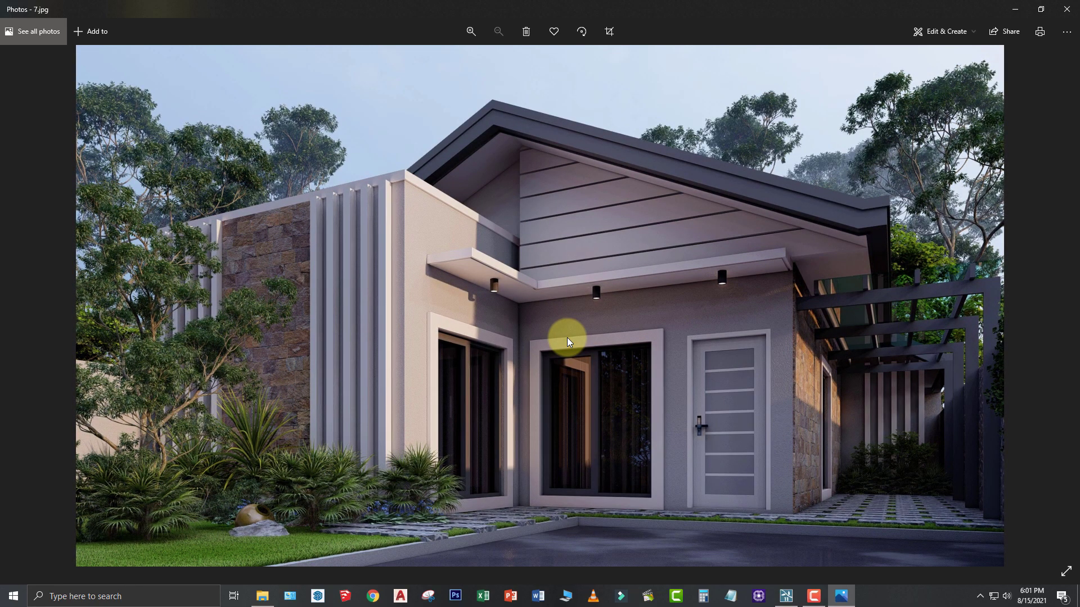
# - Close the image viewer and the finished render to return to the photo's effect settings in Lumion
pyautogui.click(1067, 9)
pyautogui.click(416, 292)
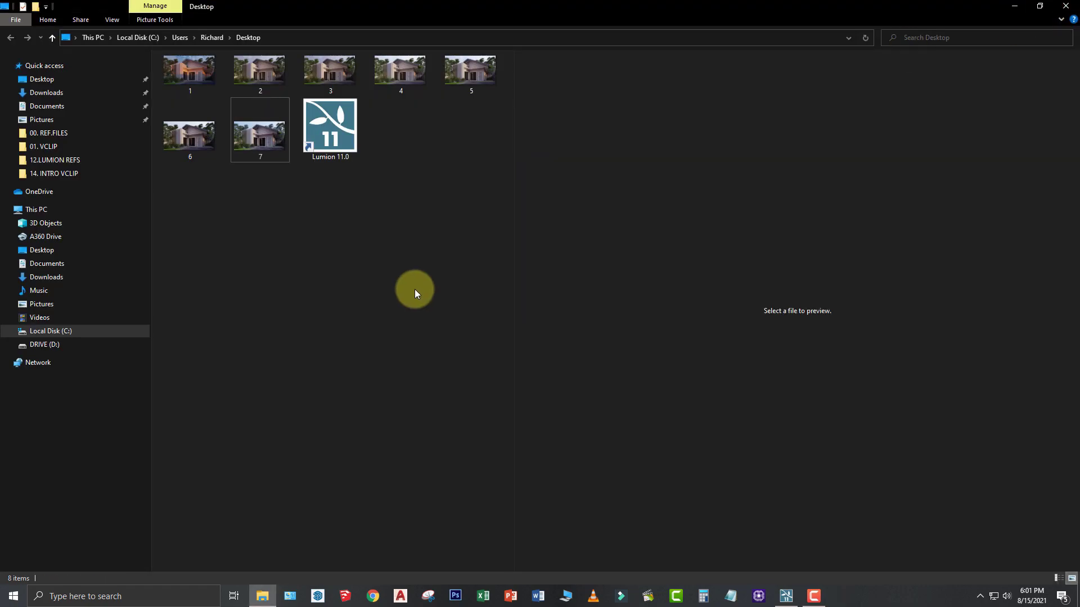
pyautogui.click(786, 596)
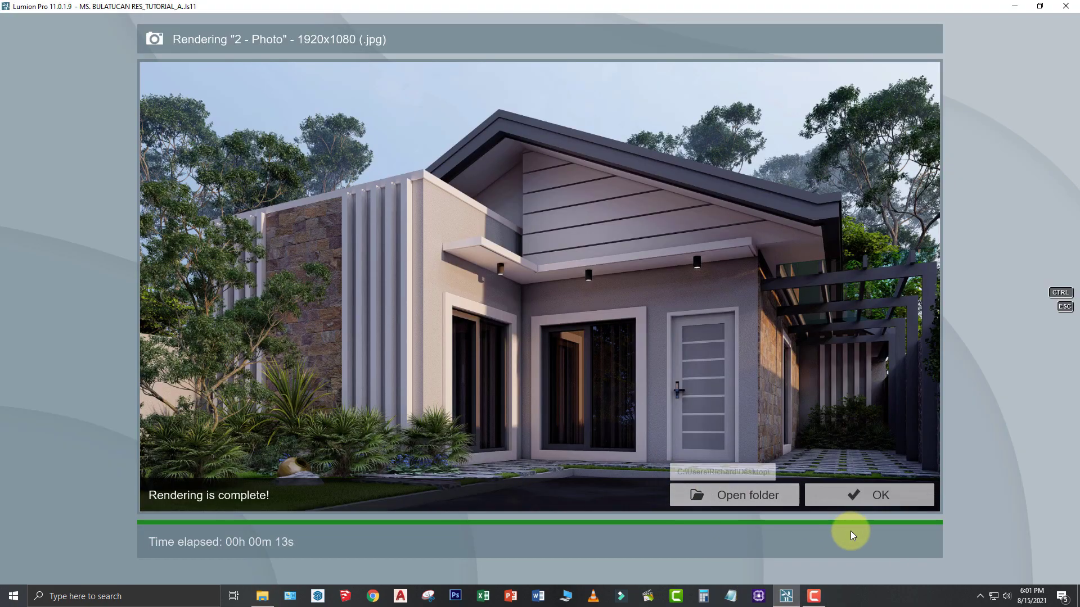
pyautogui.click(869, 497)
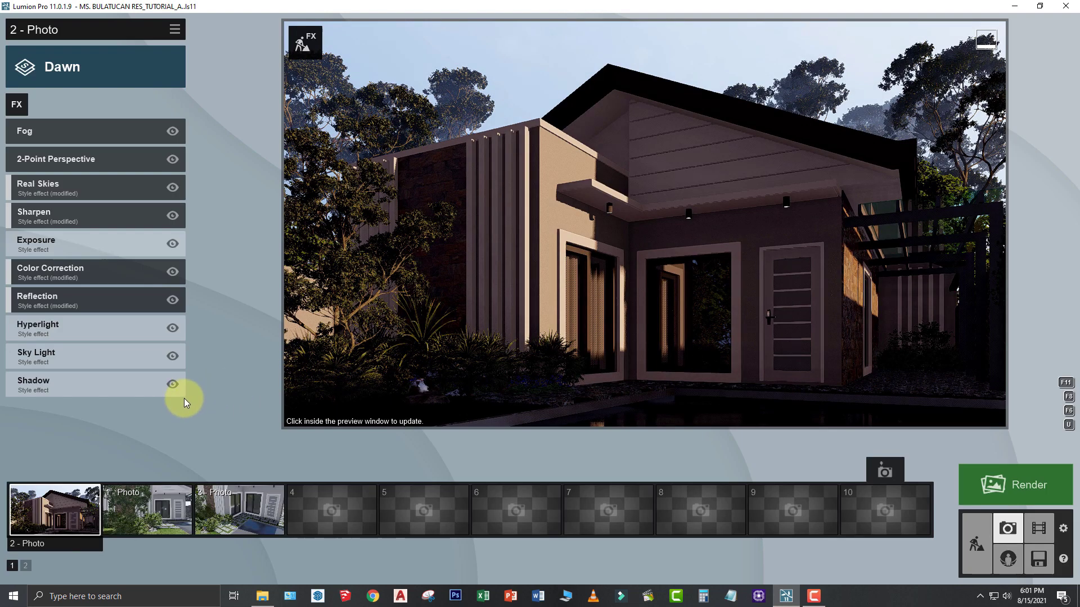
# - Add the advanced Print Poster Enhancer effect to the photo and store the current camera view in the 2 - Photo slot
pyautogui.click(19, 106)
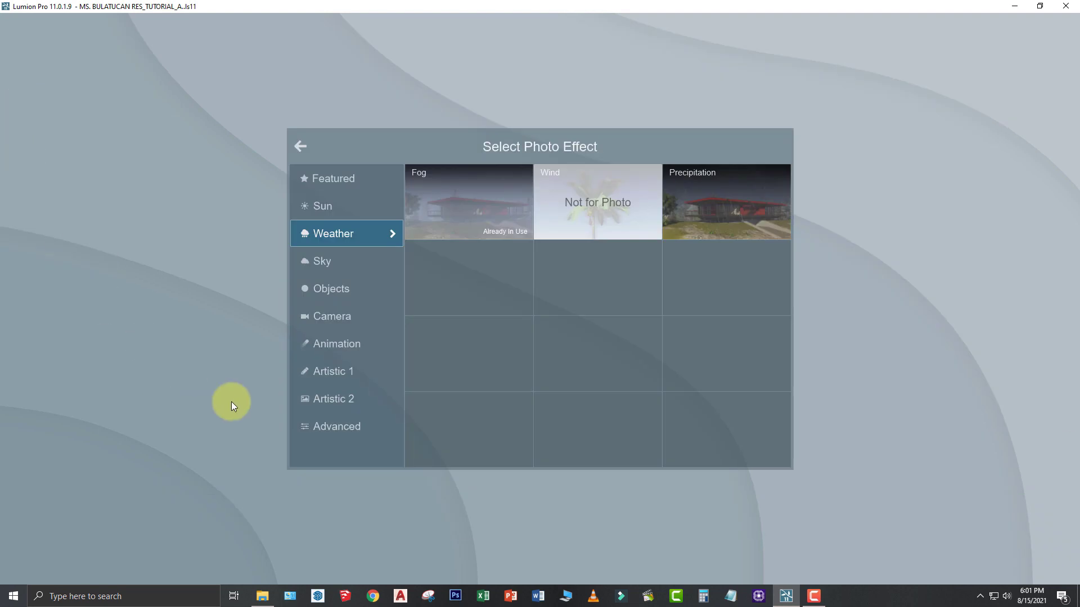
pyautogui.click(333, 427)
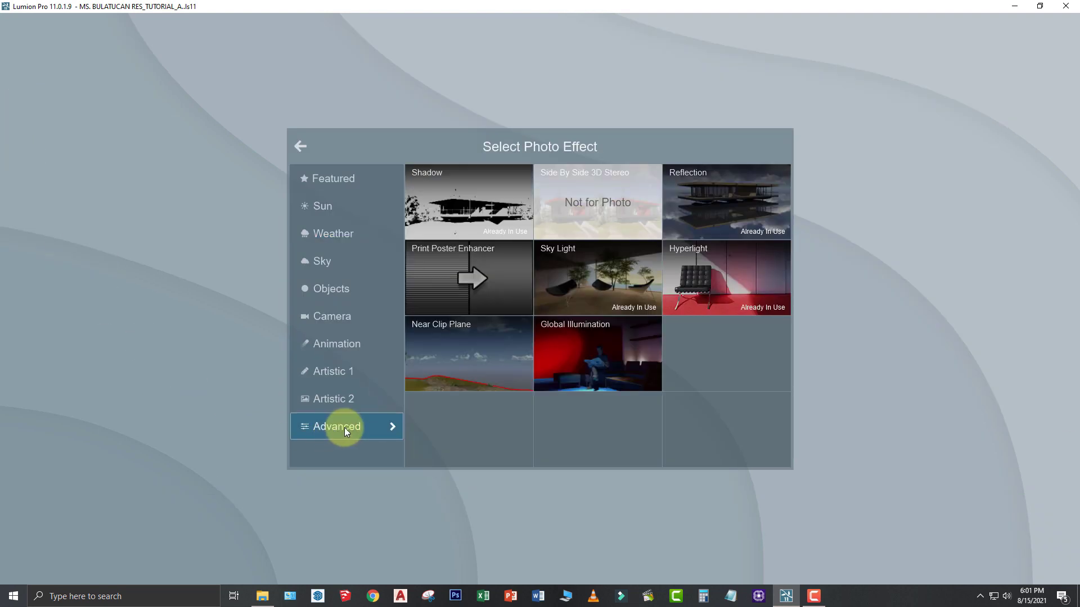
pyautogui.click(457, 272)
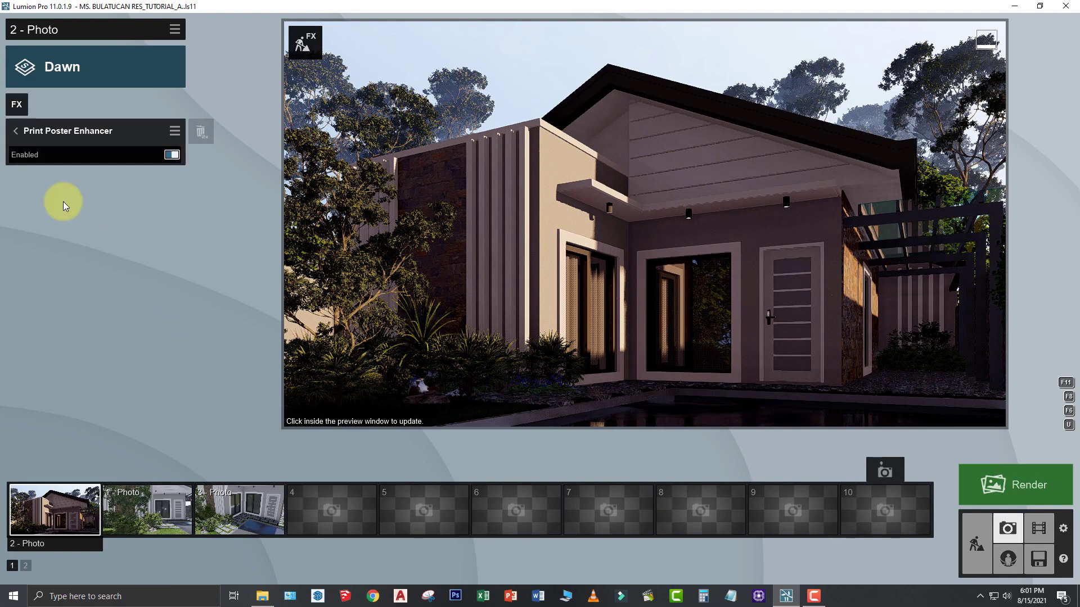
pyautogui.click(16, 131)
pyautogui.click(116, 308)
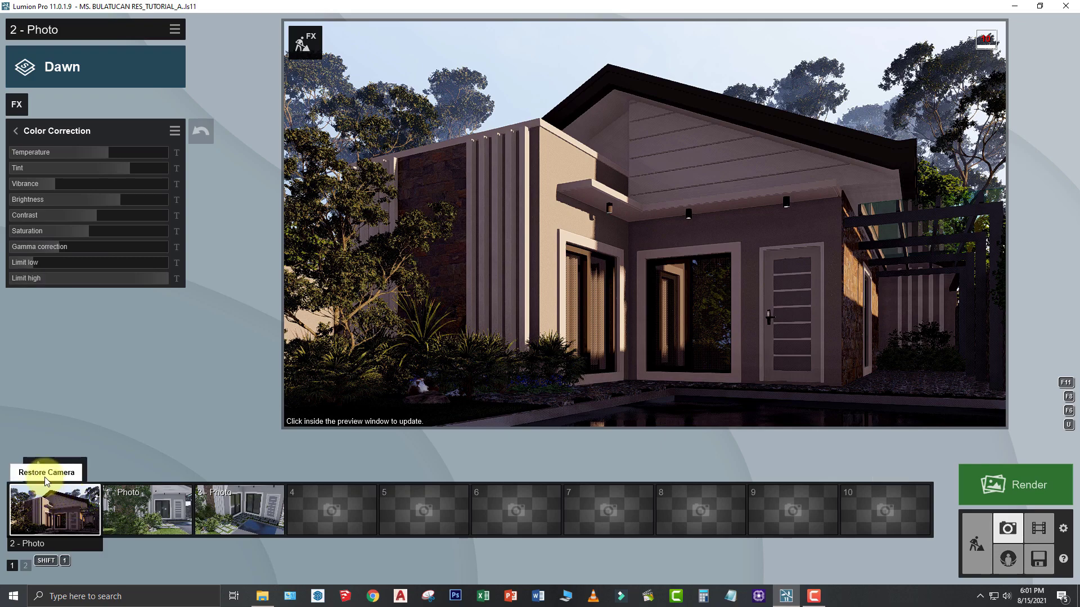
pyautogui.click(43, 474)
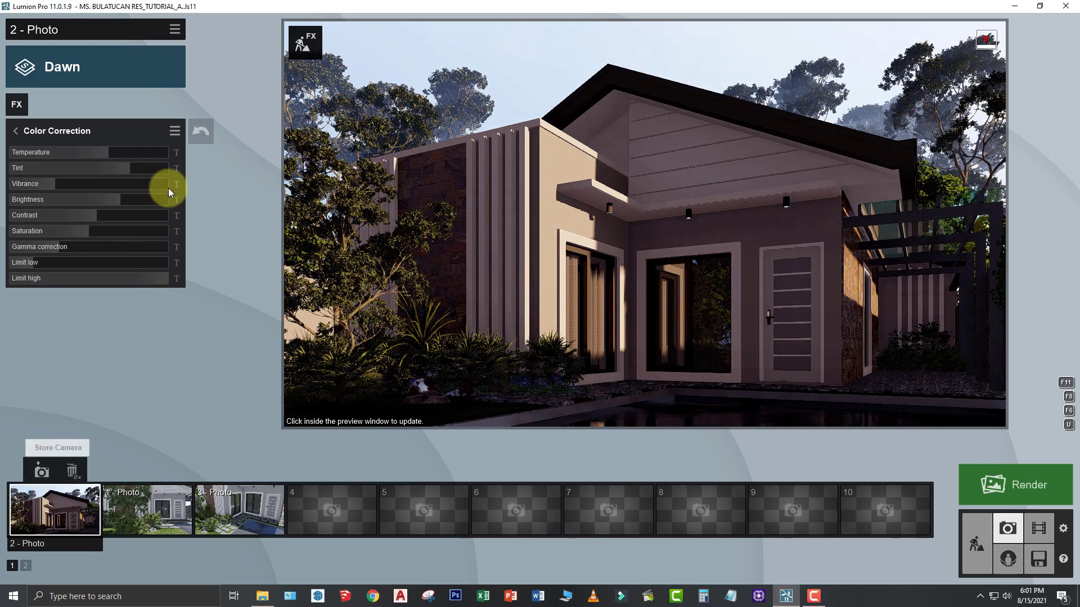
# - Save the effects of 2 - Photo to the Desktop as a Lumion movie effects file named 1A
pyautogui.click(176, 29)
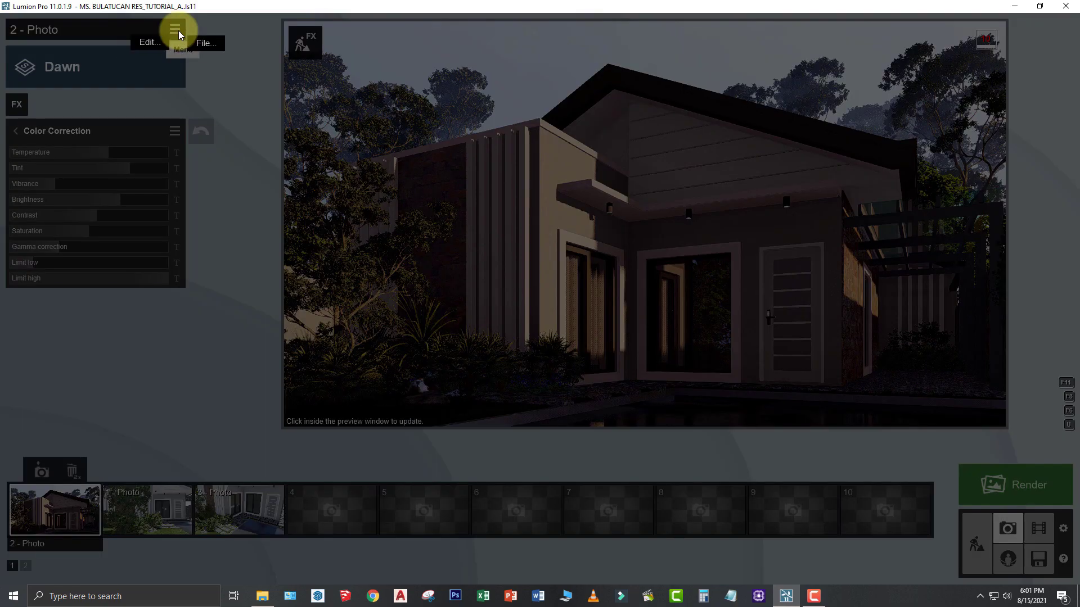
pyautogui.click(213, 44)
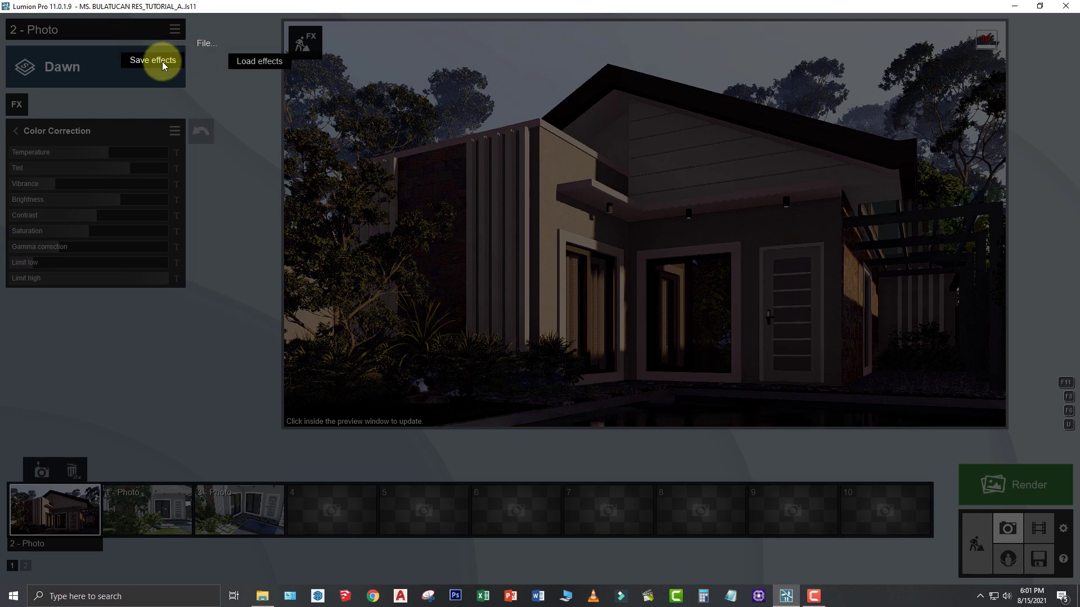
pyautogui.click(163, 64)
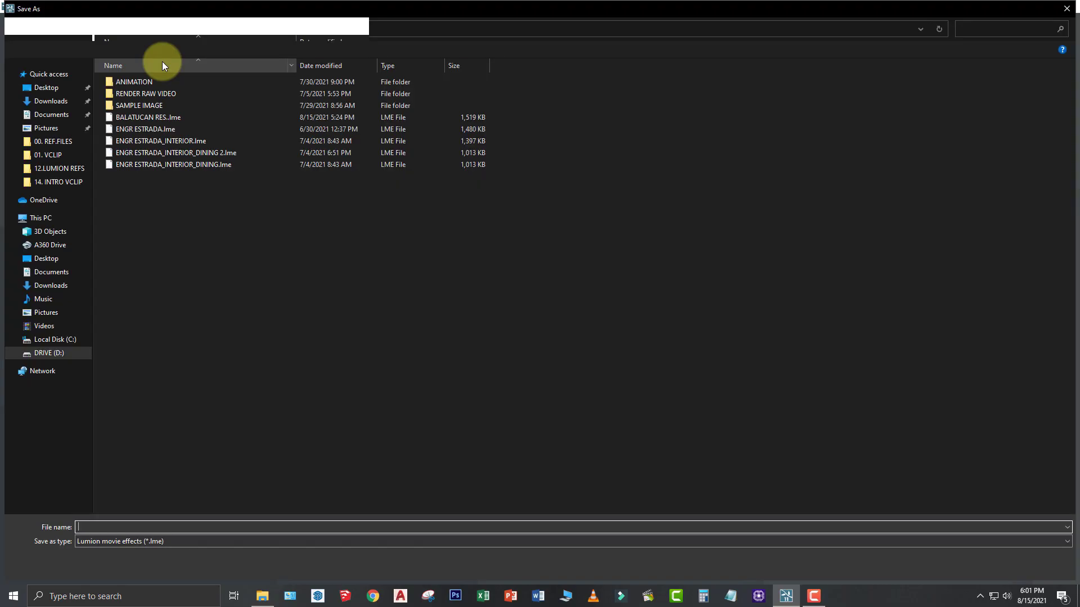
pyautogui.click(51, 90)
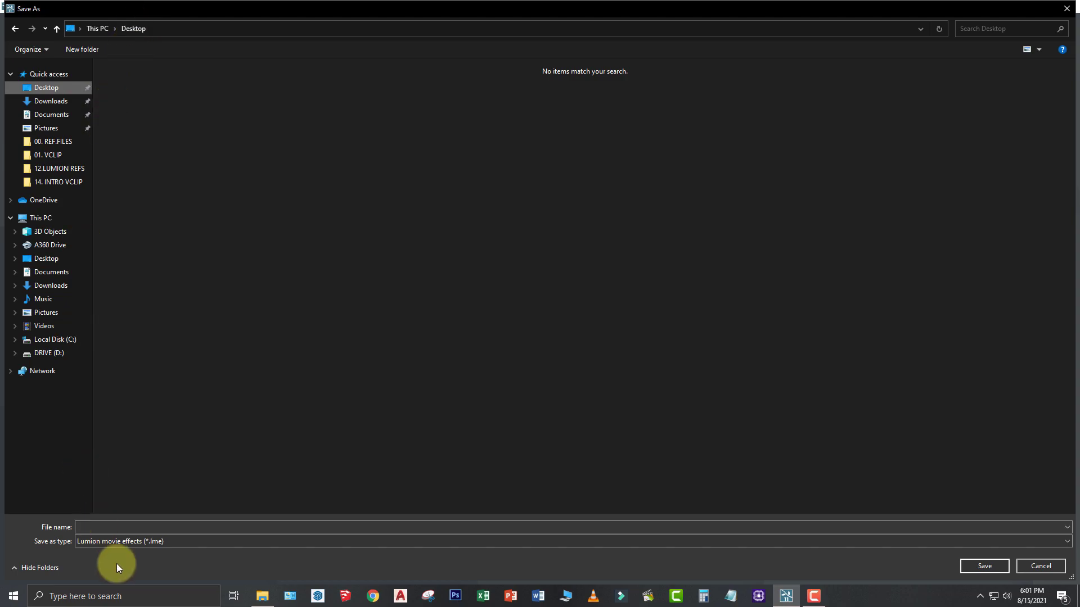
pyautogui.click(114, 527)
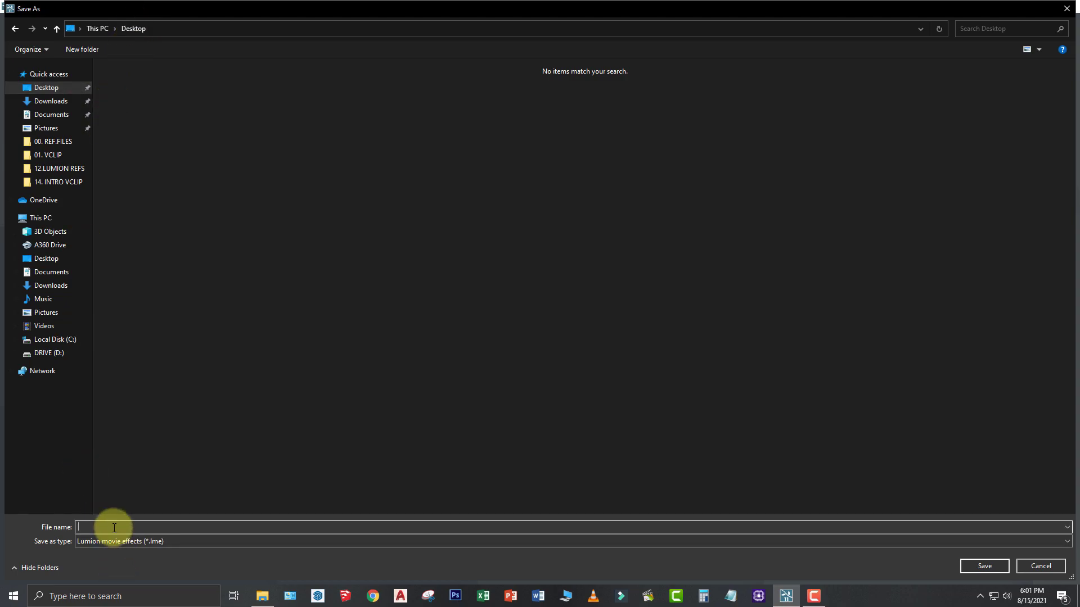
pyautogui.write('1A')
pyautogui.click(983, 566)
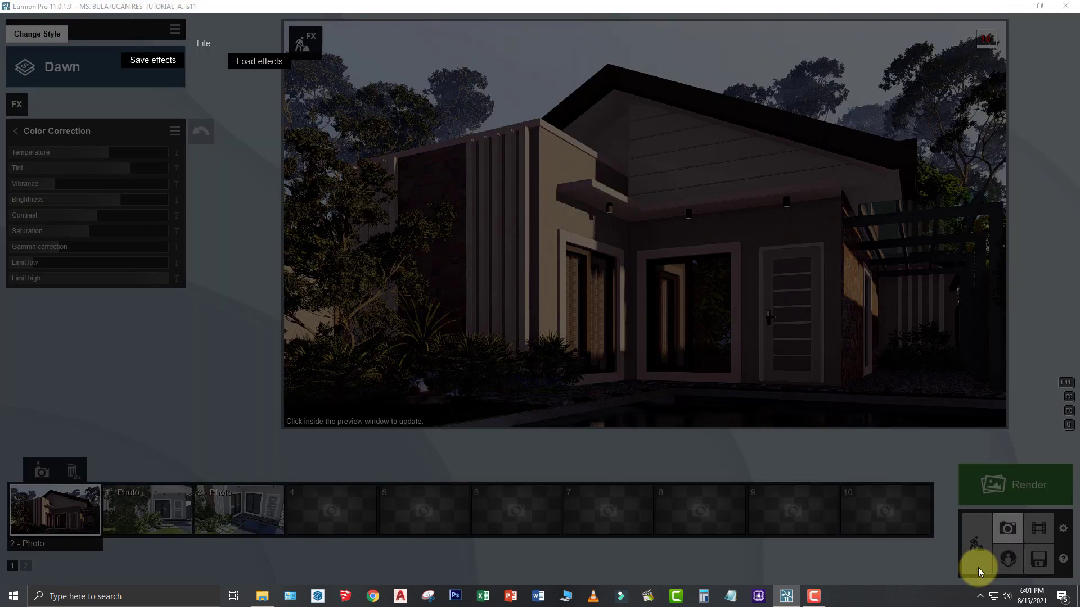
# - Load the 1A effects file from the Desktop into 1 - Photo and store its camera view
pyautogui.click(172, 497)
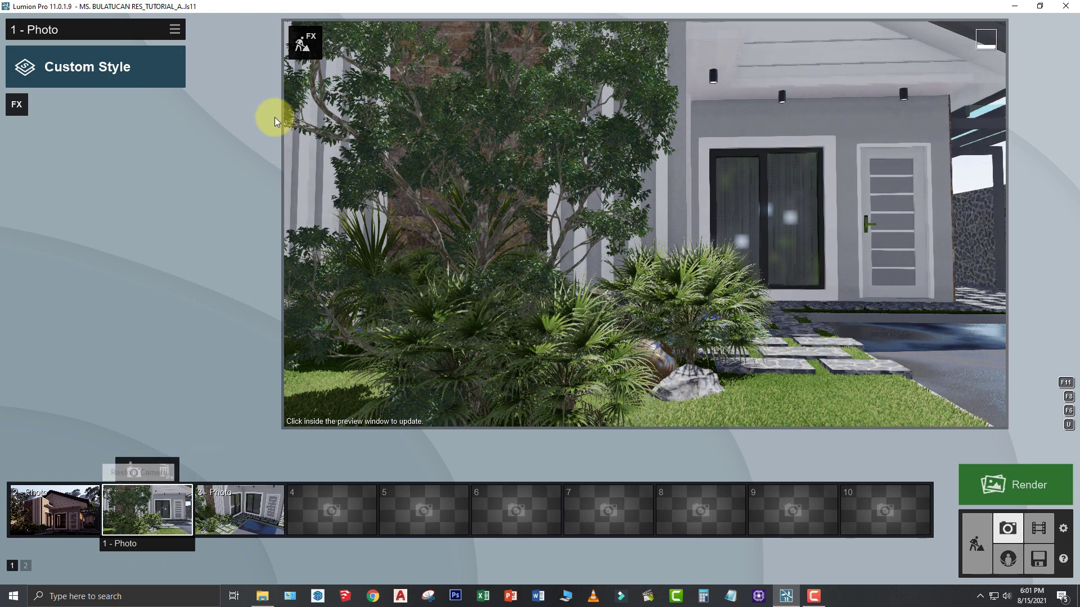
pyautogui.click(174, 29)
pyautogui.click(204, 42)
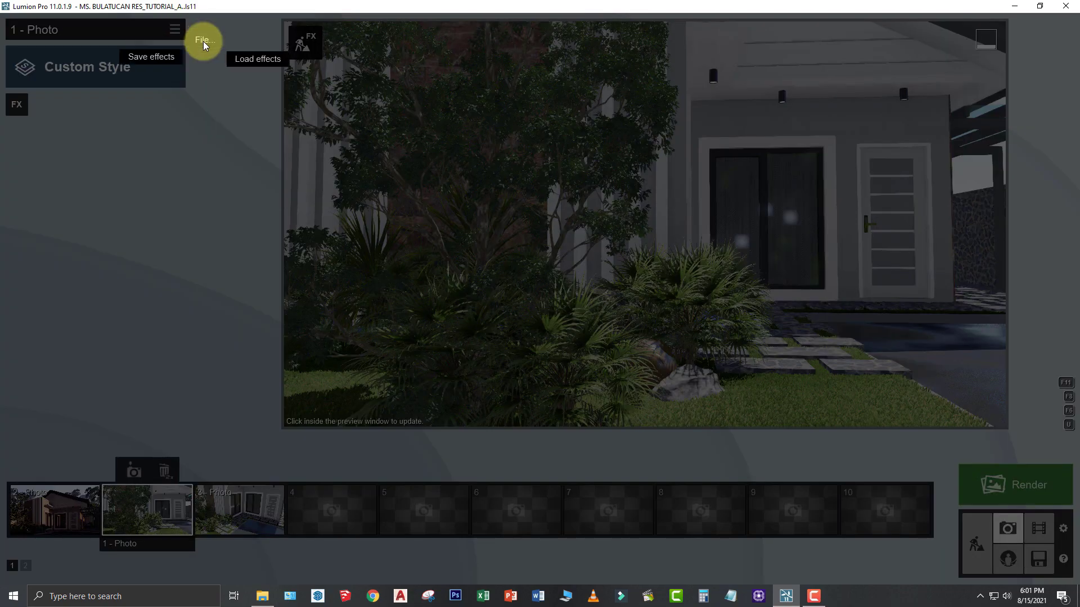
pyautogui.click(241, 56)
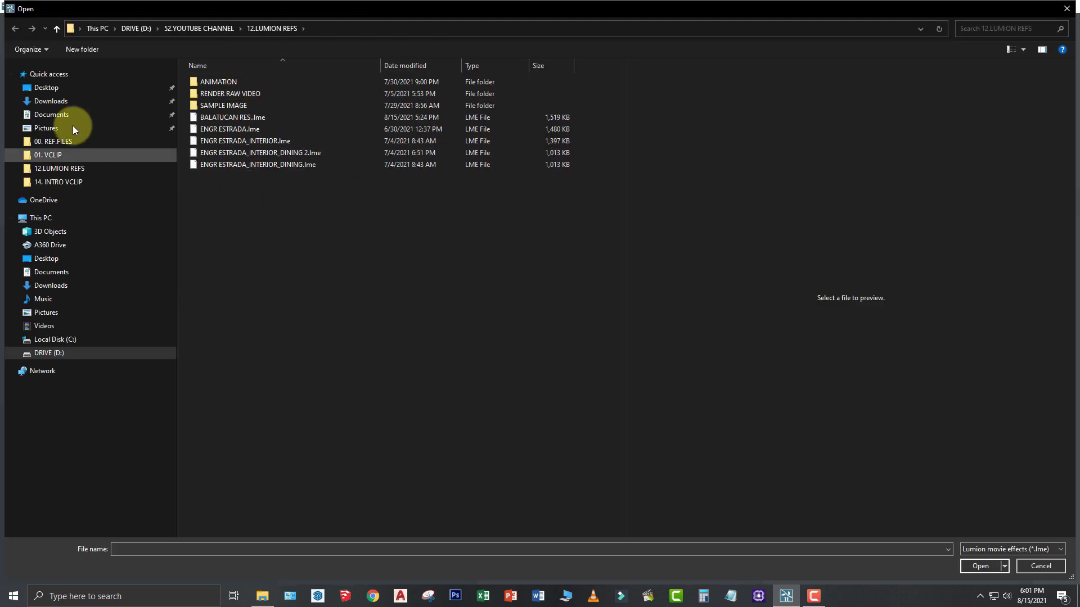
pyautogui.click(63, 88)
pyautogui.click(231, 103)
pyautogui.click(983, 565)
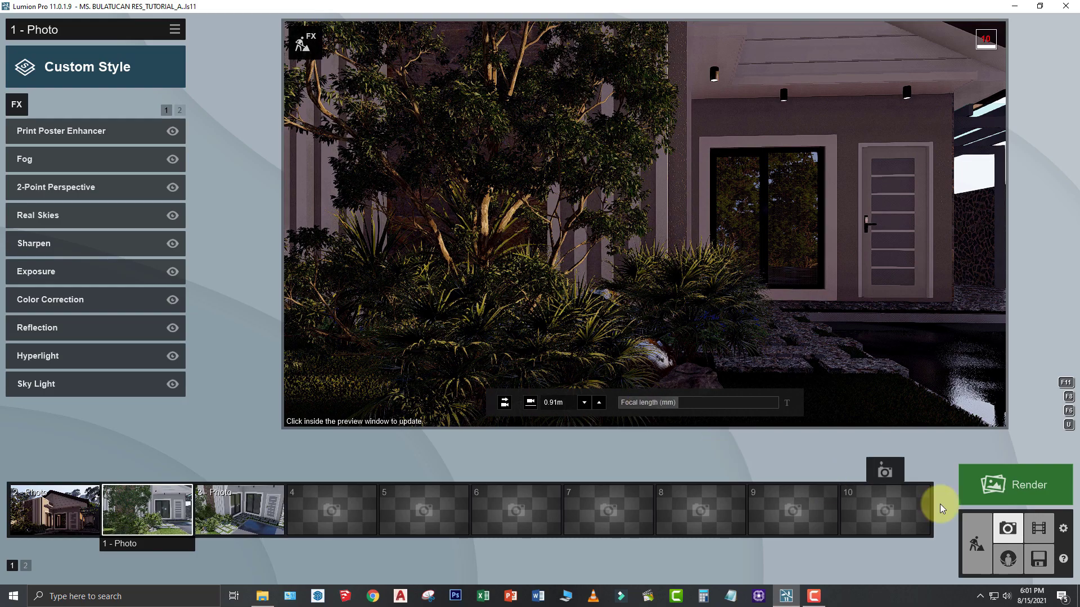
pyautogui.click(133, 471)
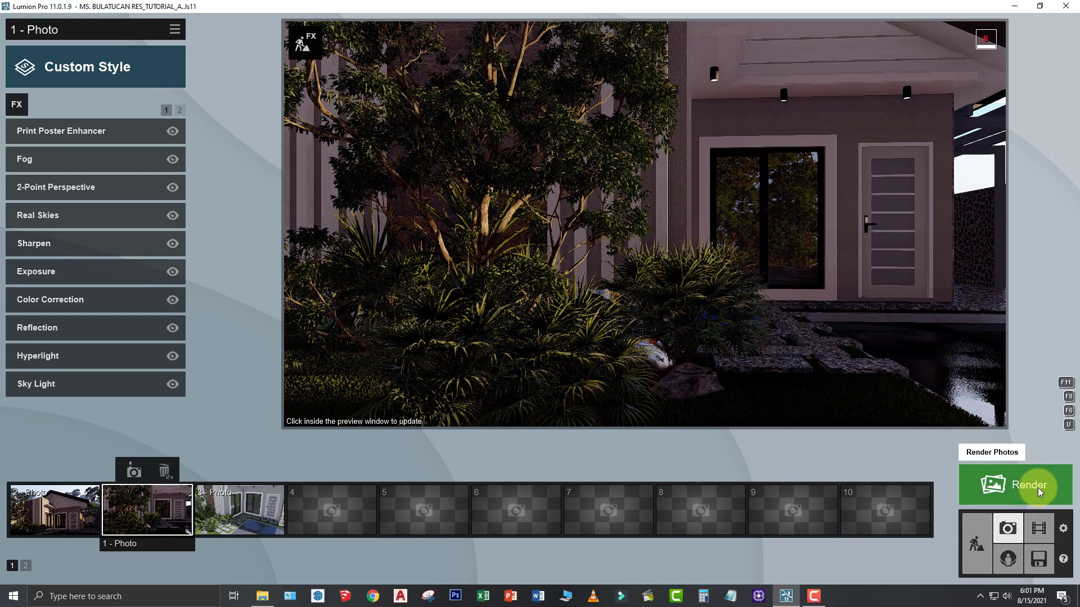
# - Render 1 - Photo at Desktop 1920x1080 as JPG file 8 on the Desktop and open its output folder
pyautogui.click(1037, 488)
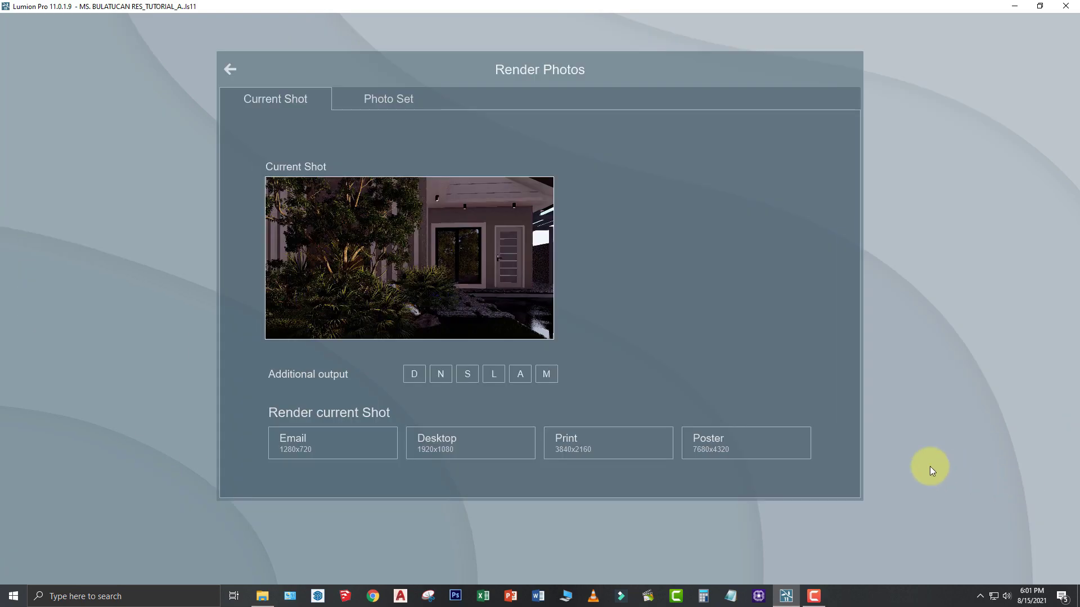
pyautogui.click(493, 447)
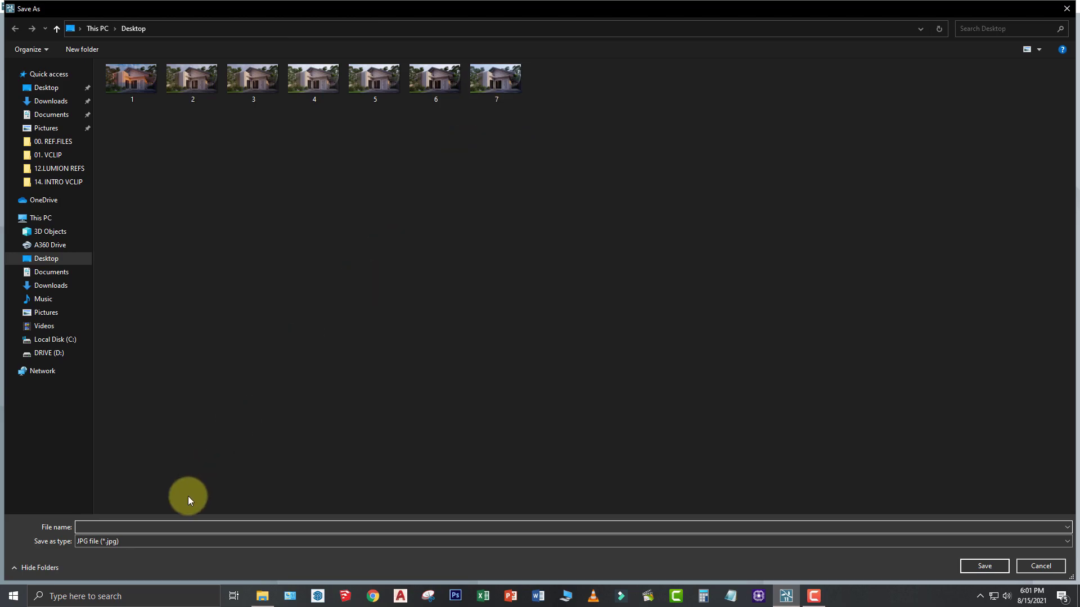
pyautogui.write('8')
pyautogui.click(985, 566)
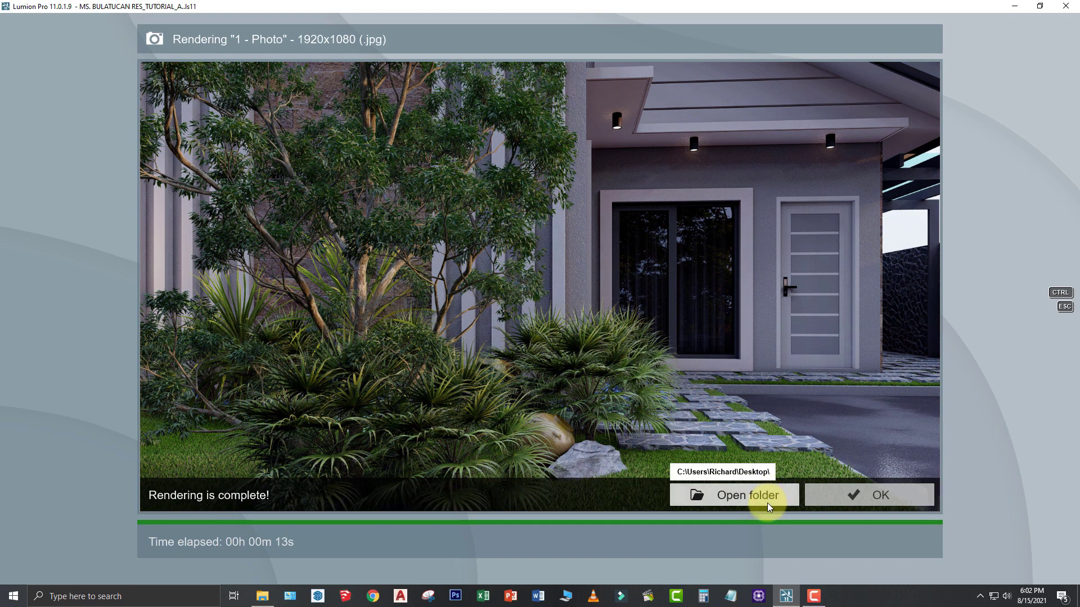
pyautogui.click(767, 503)
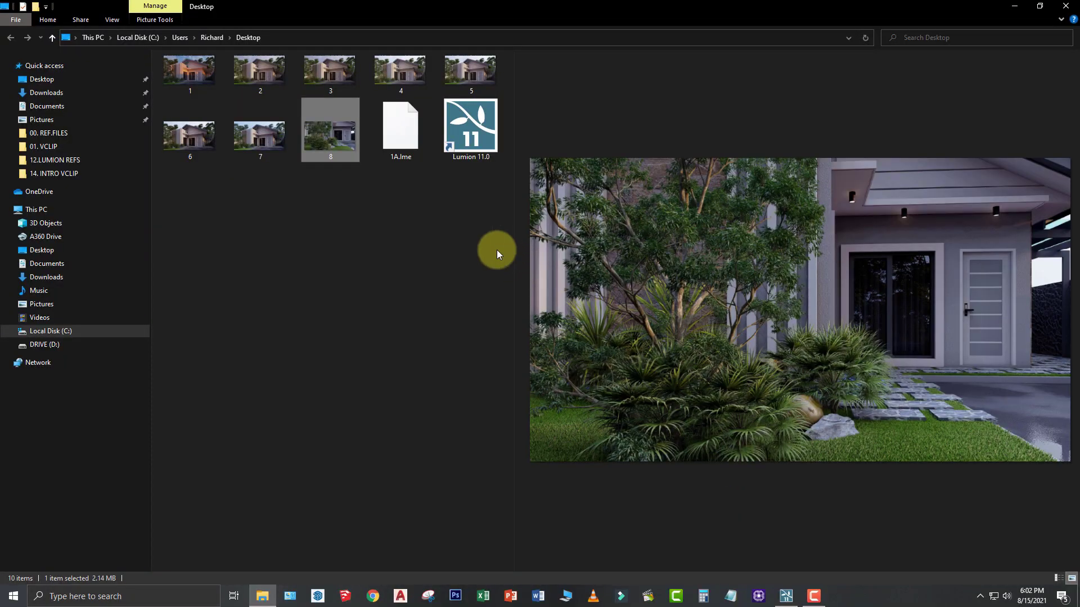
# - Open render 8 from the Desktop to examine it full size, return to Lumion and close the finished render
pyautogui.click(381, 224)
pyautogui.doubleClick(333, 142)
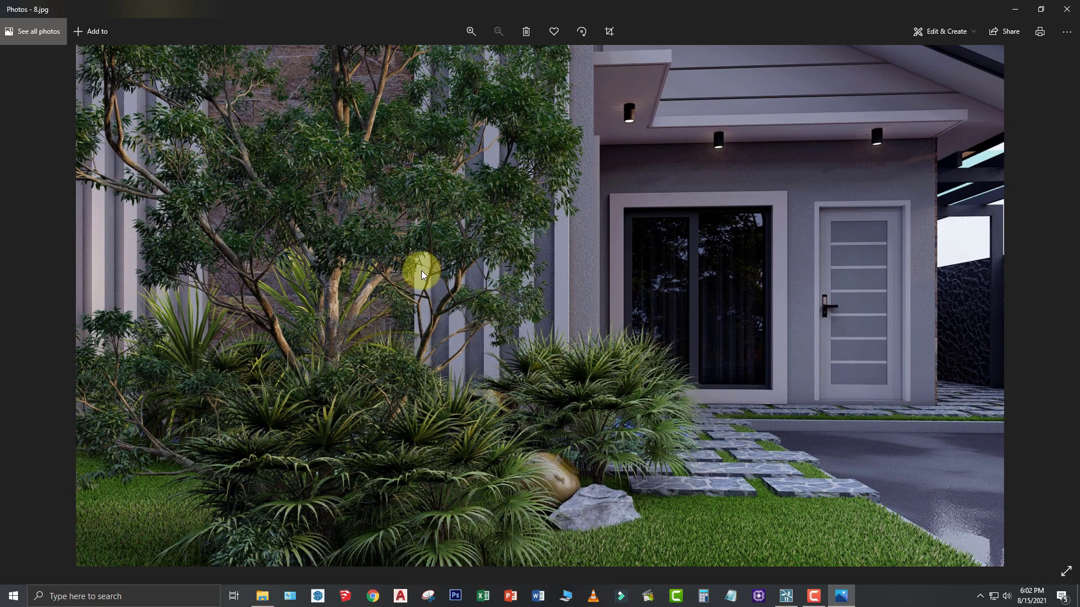
pyautogui.click(1064, 9)
pyautogui.click(786, 594)
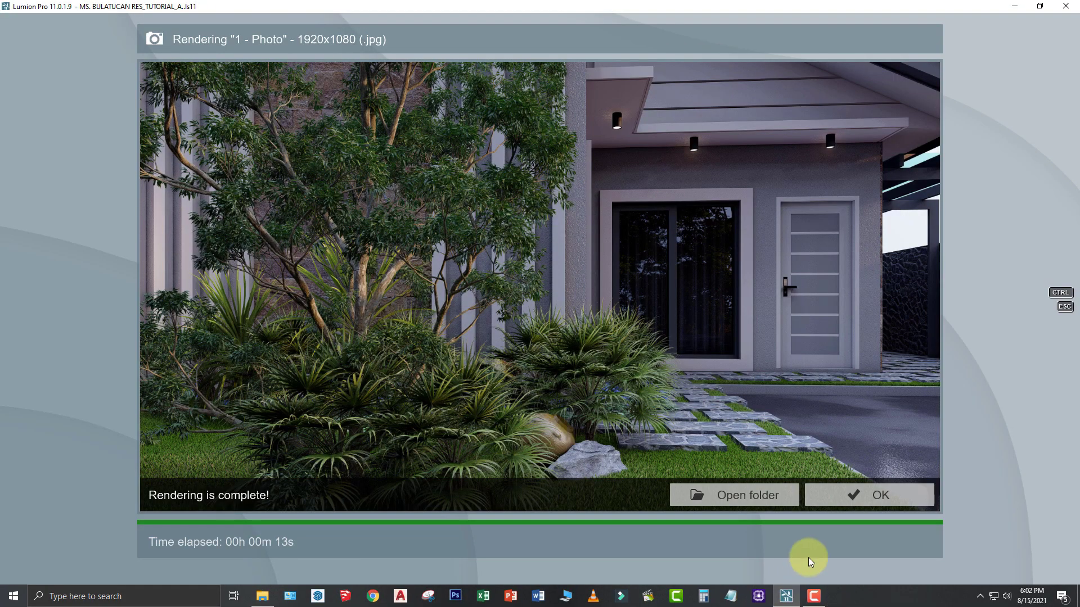
pyautogui.click(854, 495)
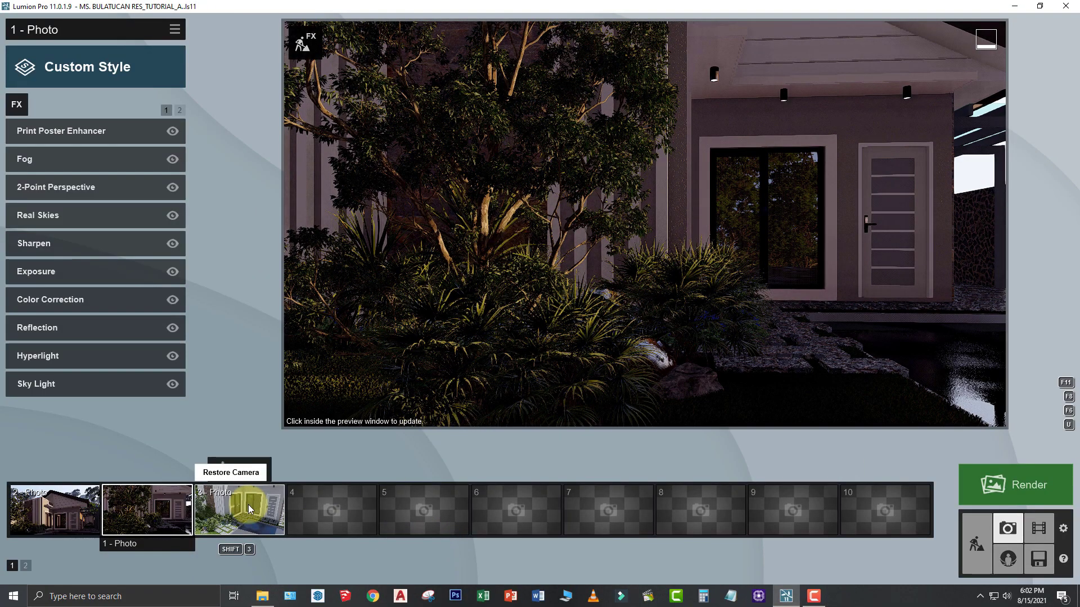
# - Load the 1A effects file from the Desktop into 3 - Photo
pyautogui.click(248, 504)
pyautogui.click(174, 32)
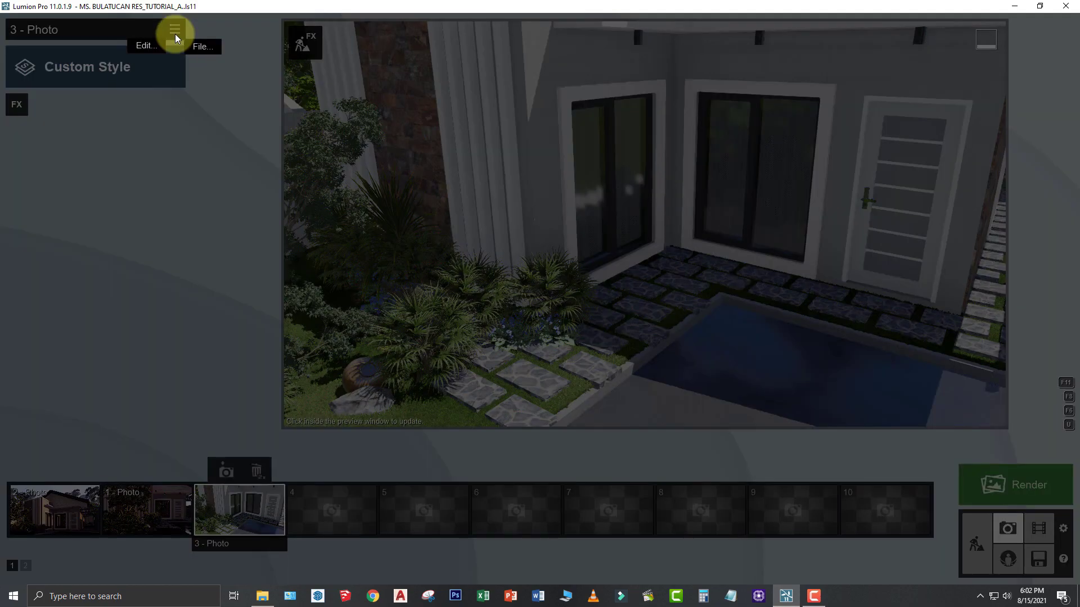
pyautogui.moveTo(200, 46)
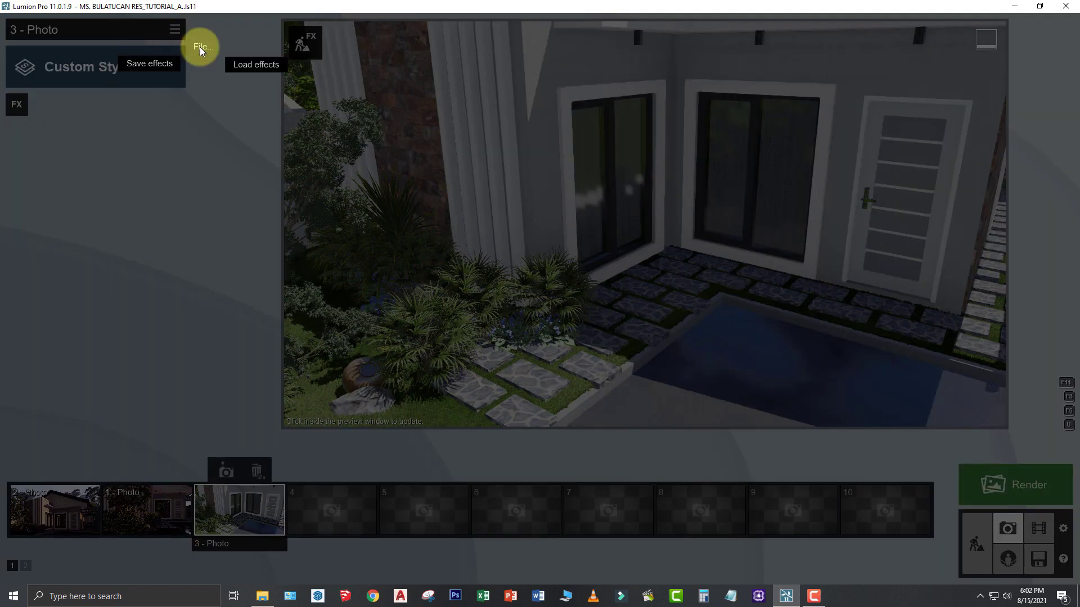
pyautogui.click(254, 65)
pyautogui.click(221, 106)
pyautogui.click(1006, 566)
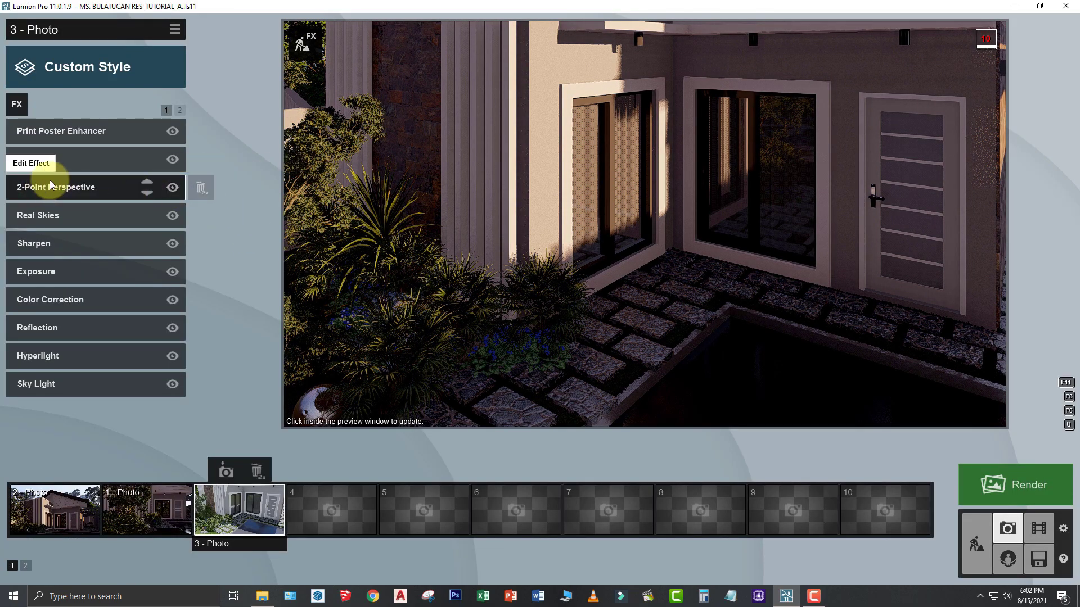
# - Turn off the 2-Point Perspective effect on 3 - Photo and store its camera view
pyautogui.click(173, 188)
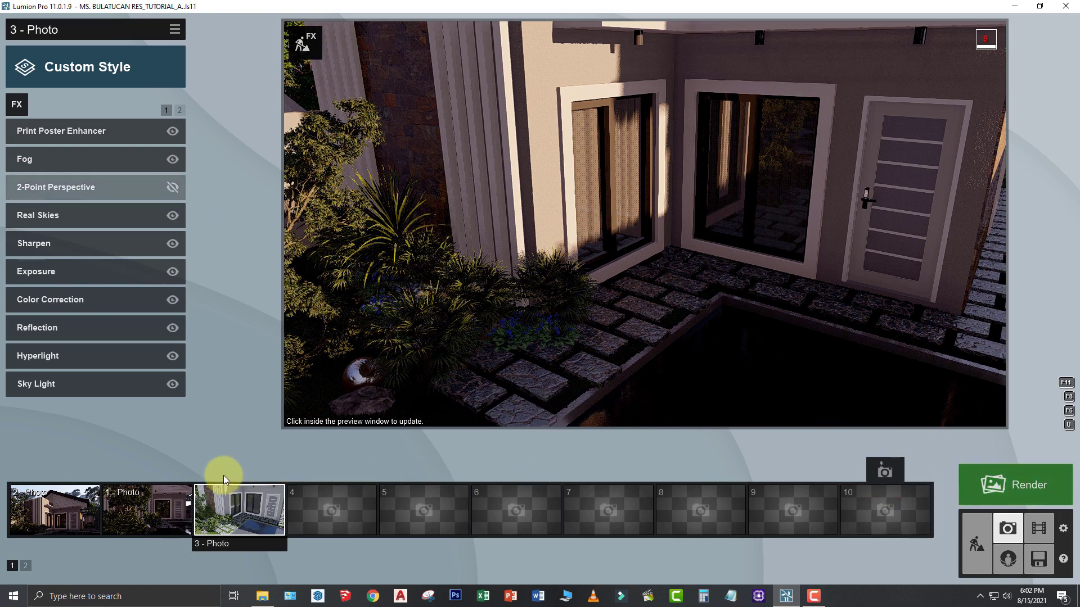
pyautogui.click(227, 474)
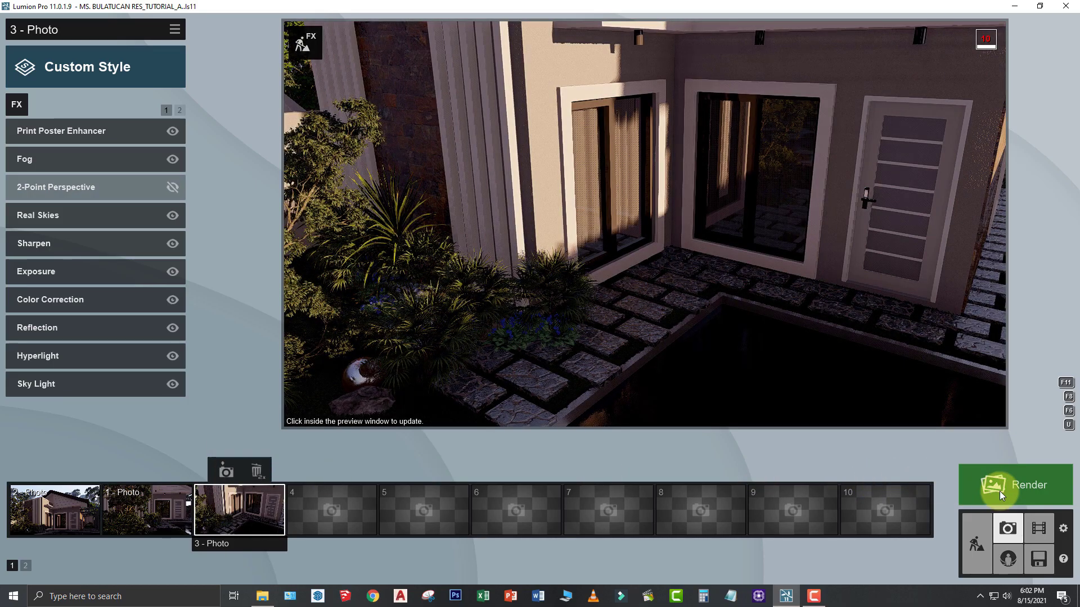
# - Render 3 - Photo at Desktop 1920x1080 as JPG file 9 on the Desktop and open its output folder
pyautogui.click(1000, 491)
pyautogui.click(460, 442)
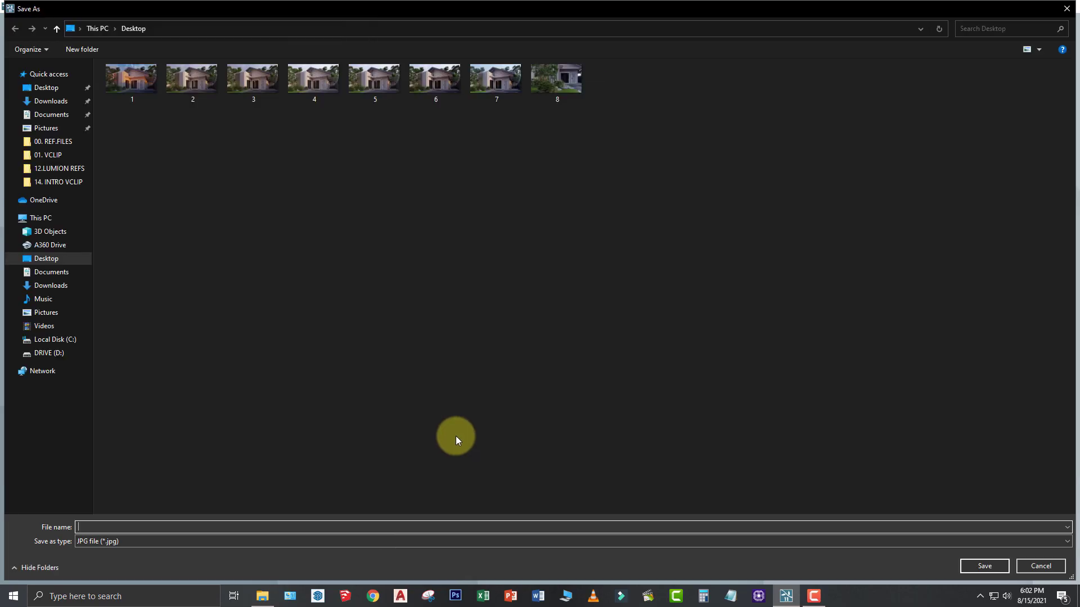
pyautogui.write('9')
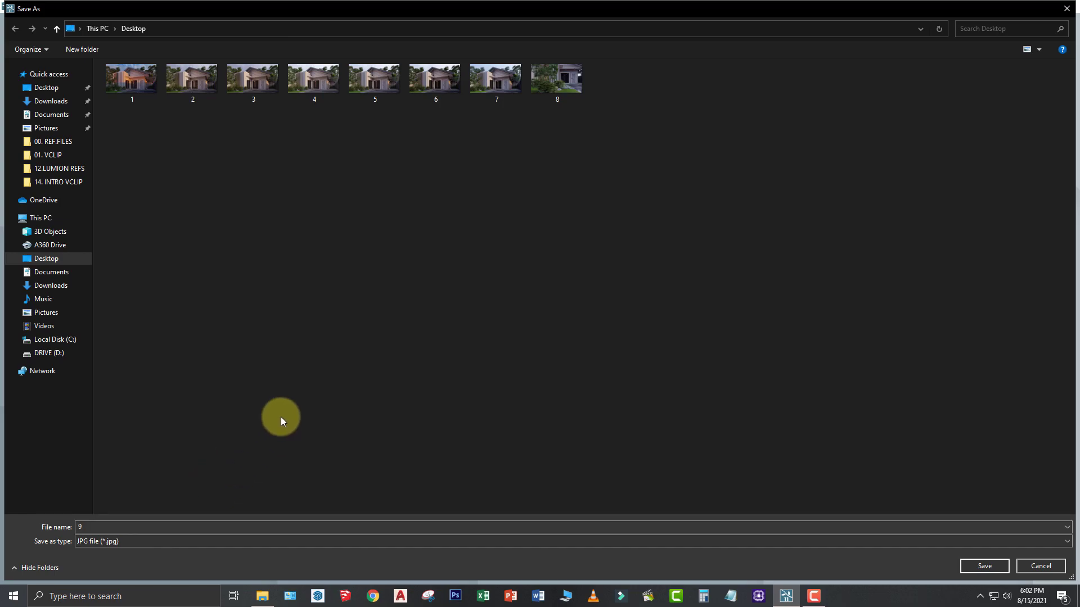
pyautogui.click(962, 565)
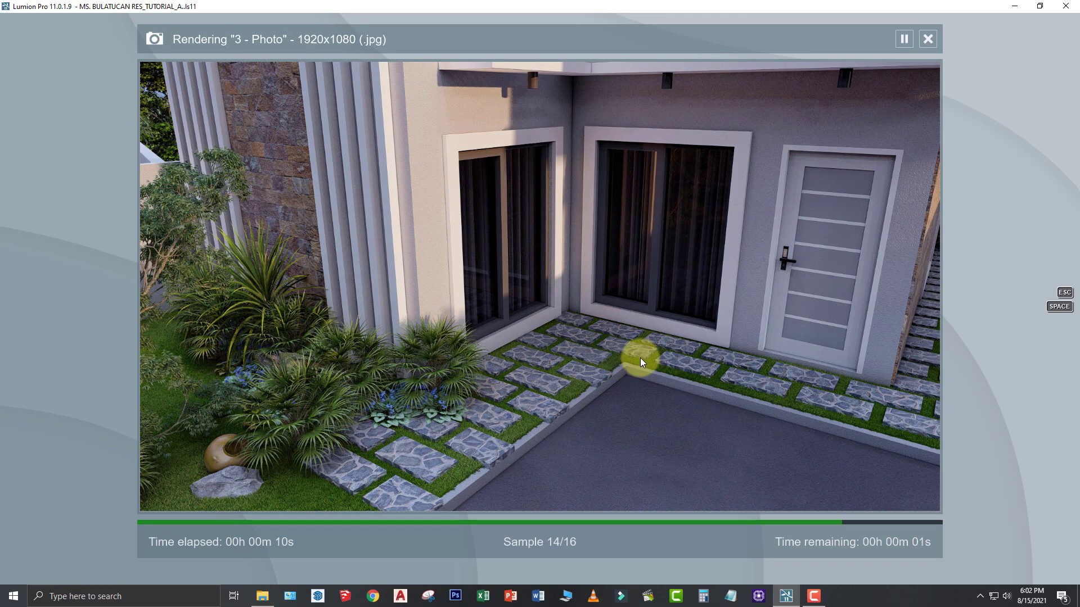
pyautogui.click(758, 494)
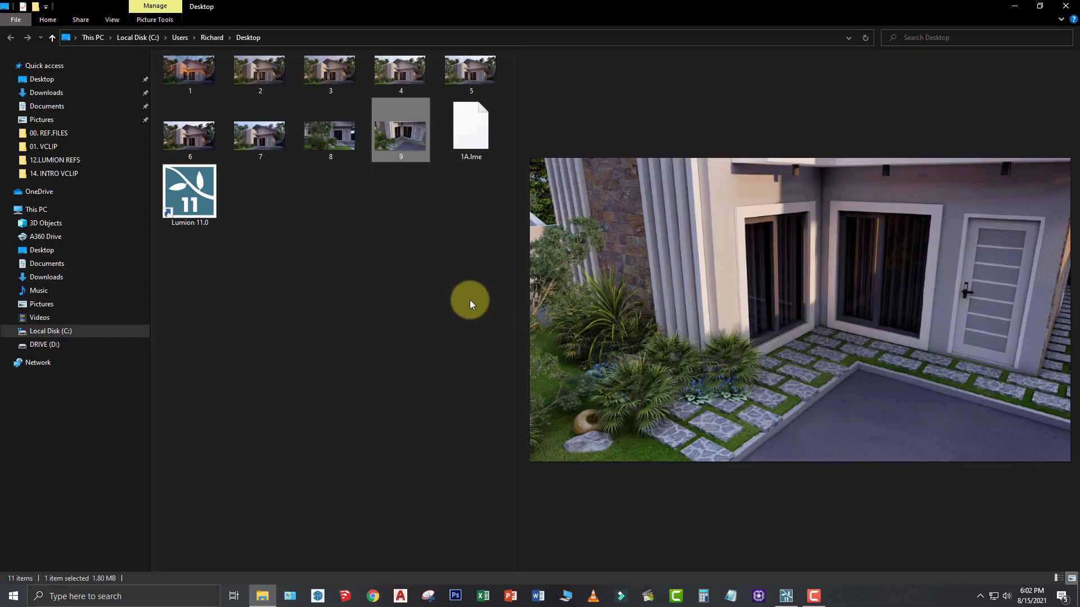
# - Compare render 9 with renders 8 and 7 at full size, return to Lumion and close the finished render
pyautogui.click(430, 249)
pyautogui.doubleClick(409, 134)
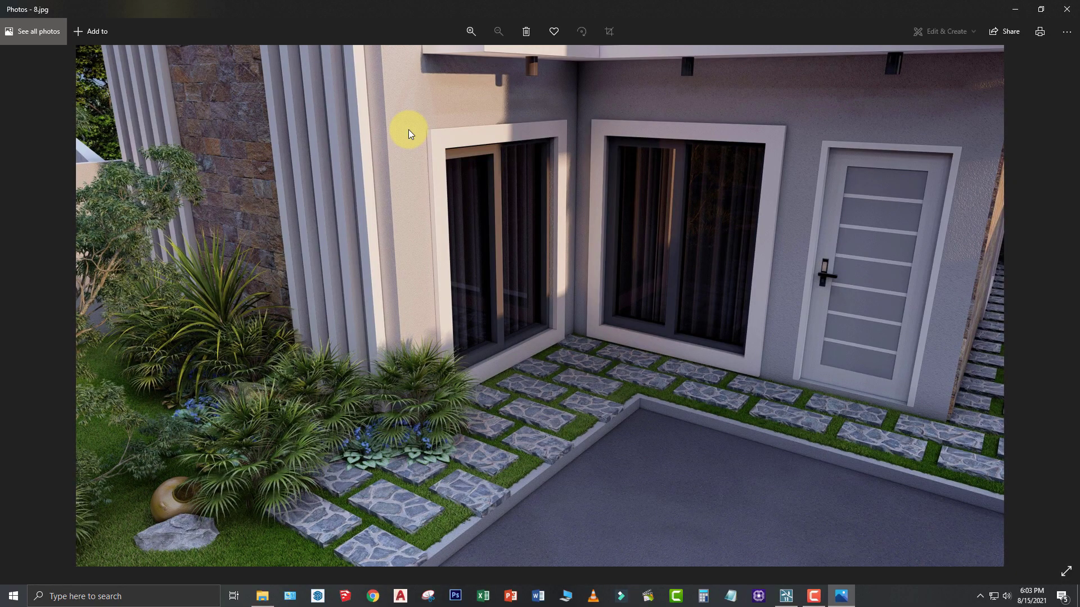
pyautogui.press('Left')
pyautogui.press('Left')
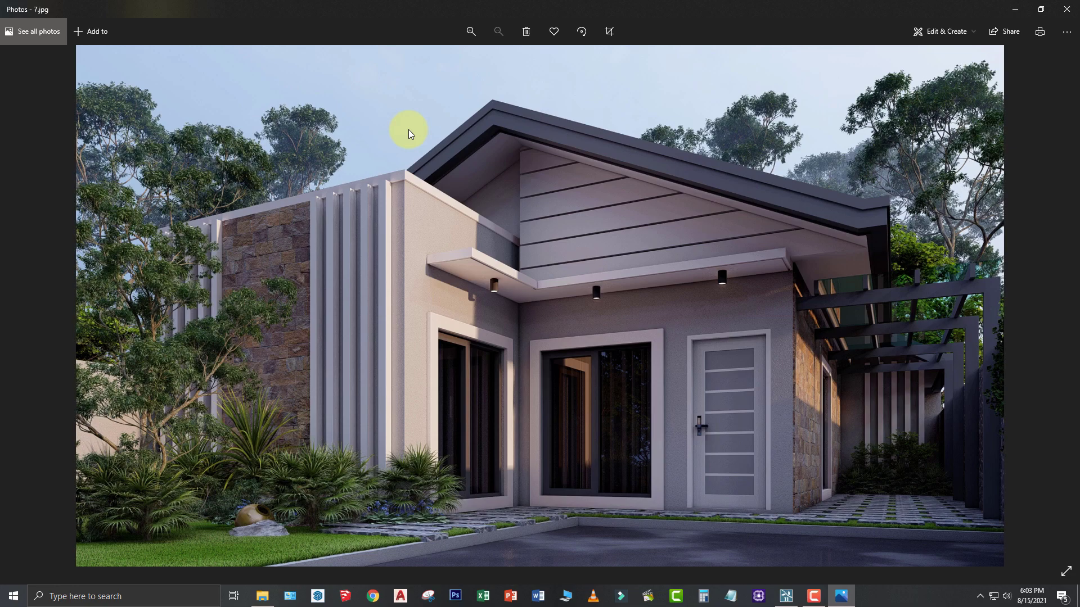
pyautogui.press('Right')
pyautogui.press('Right')
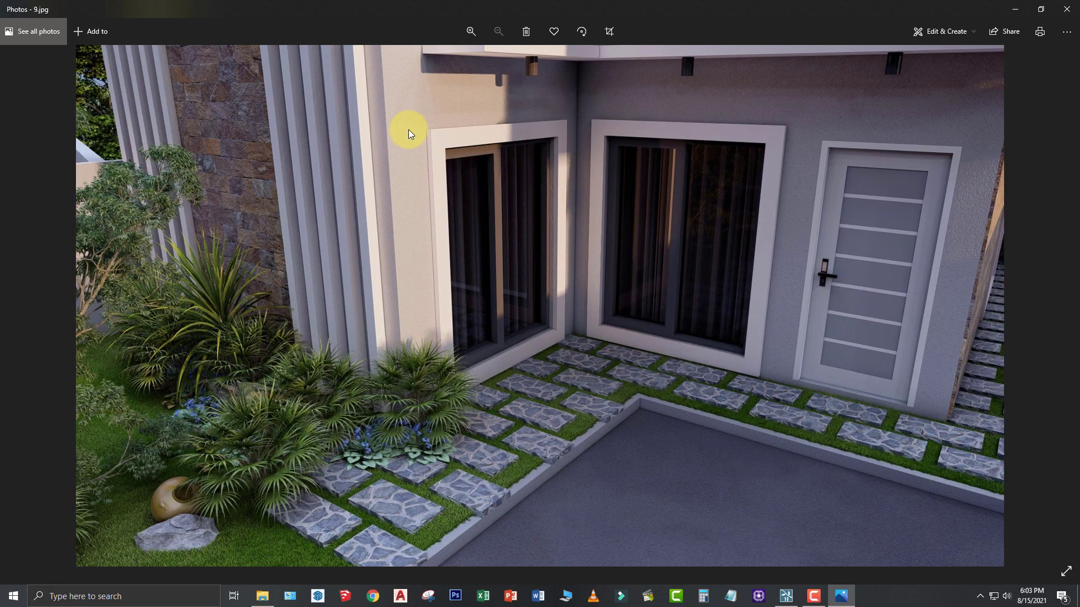
pyautogui.click(1067, 9)
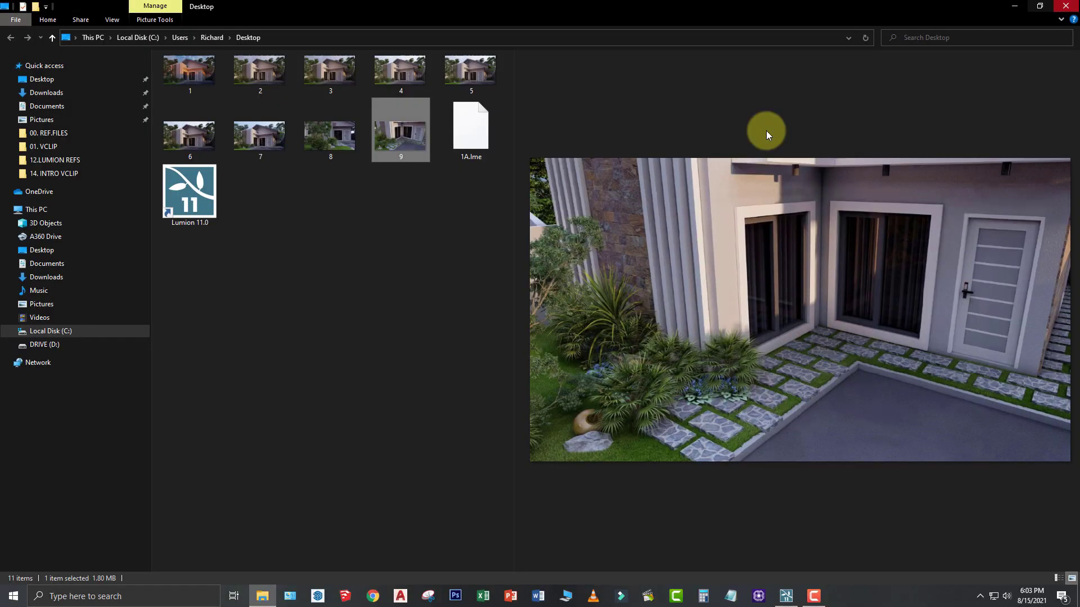
pyautogui.click(478, 286)
pyautogui.click(779, 596)
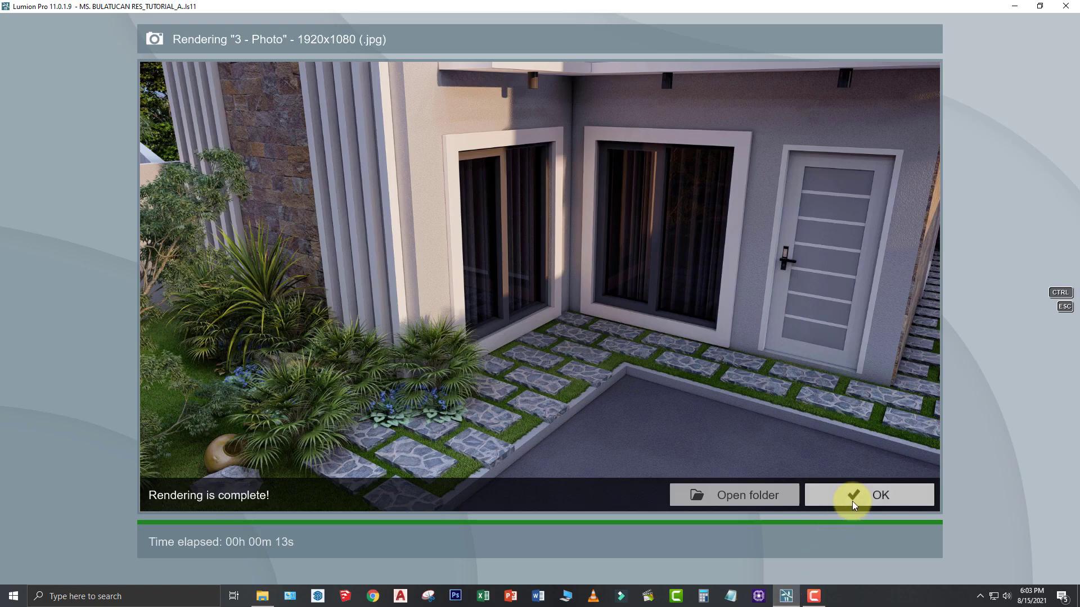
pyautogui.click(803, 492)
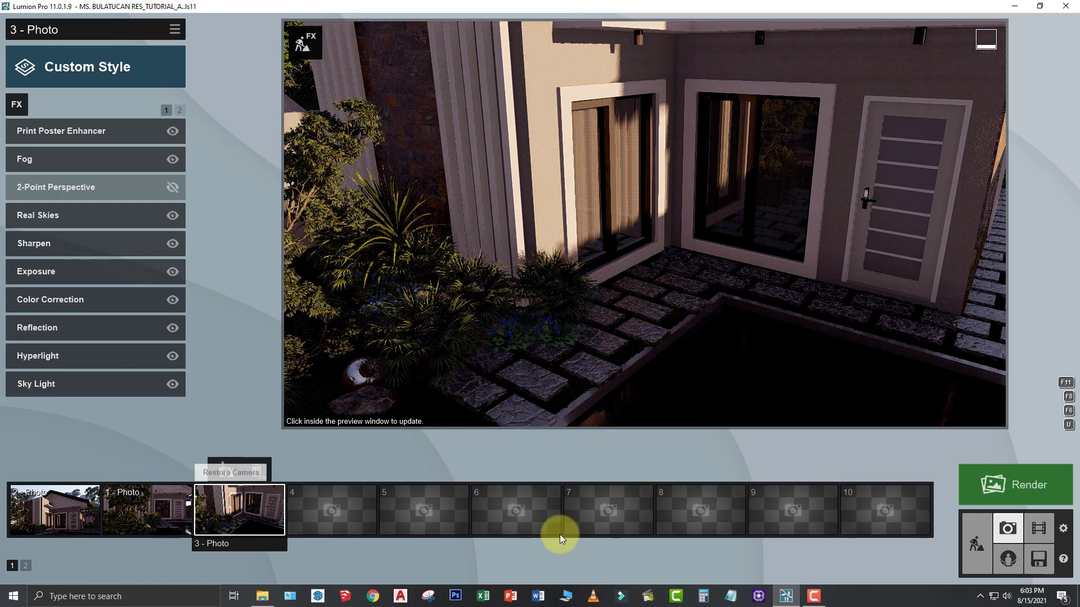
# - Render 2 - Photo at Print 3840x2160 as JPG file 10 on the Desktop and close the finished render
pyautogui.click(49, 518)
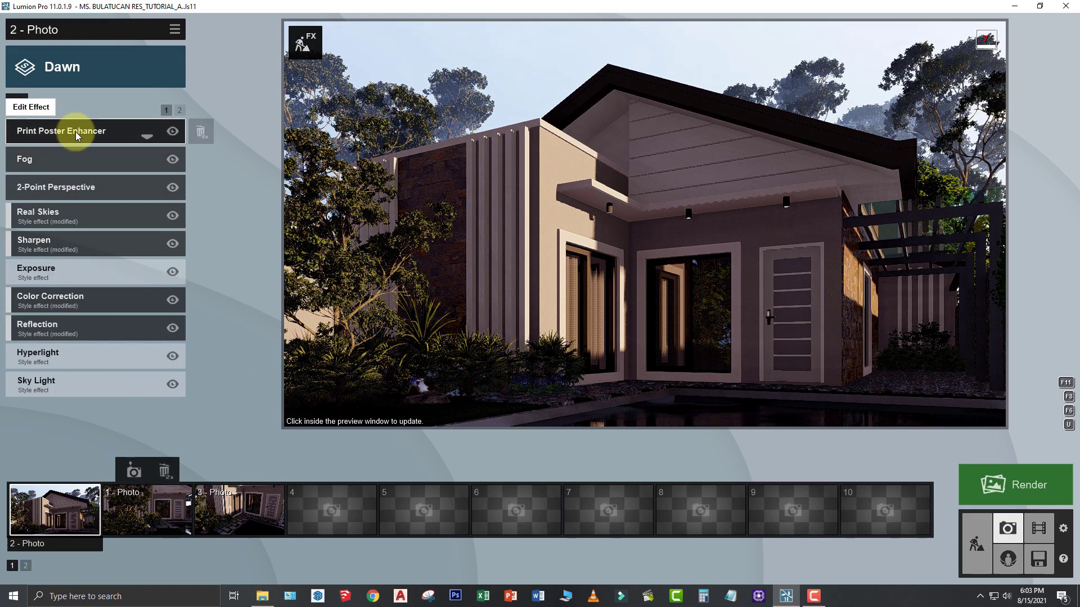
pyautogui.click(1035, 491)
pyautogui.click(599, 440)
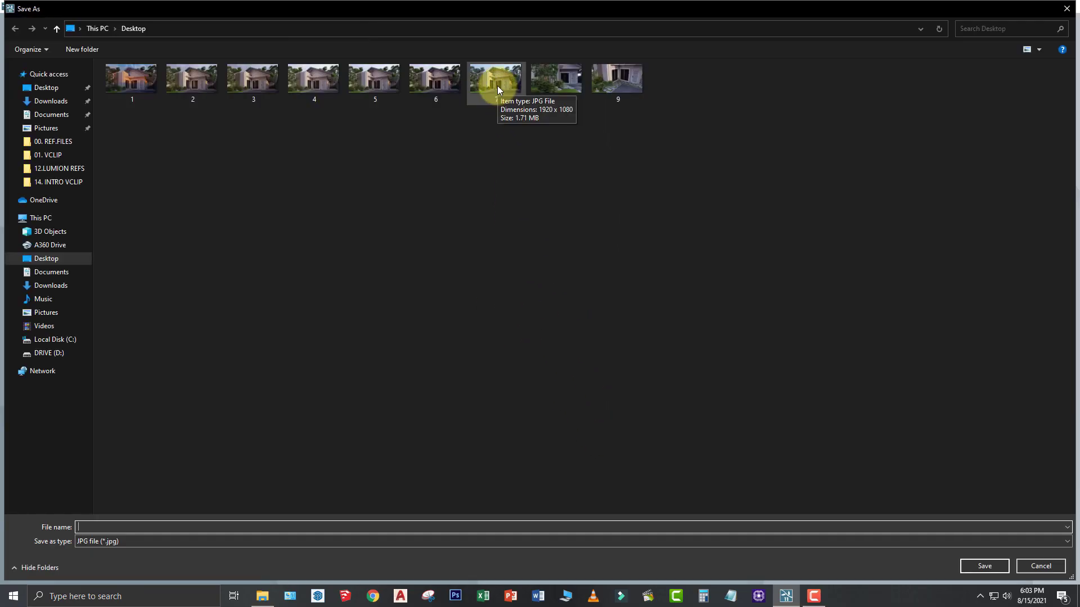
pyautogui.write('10')
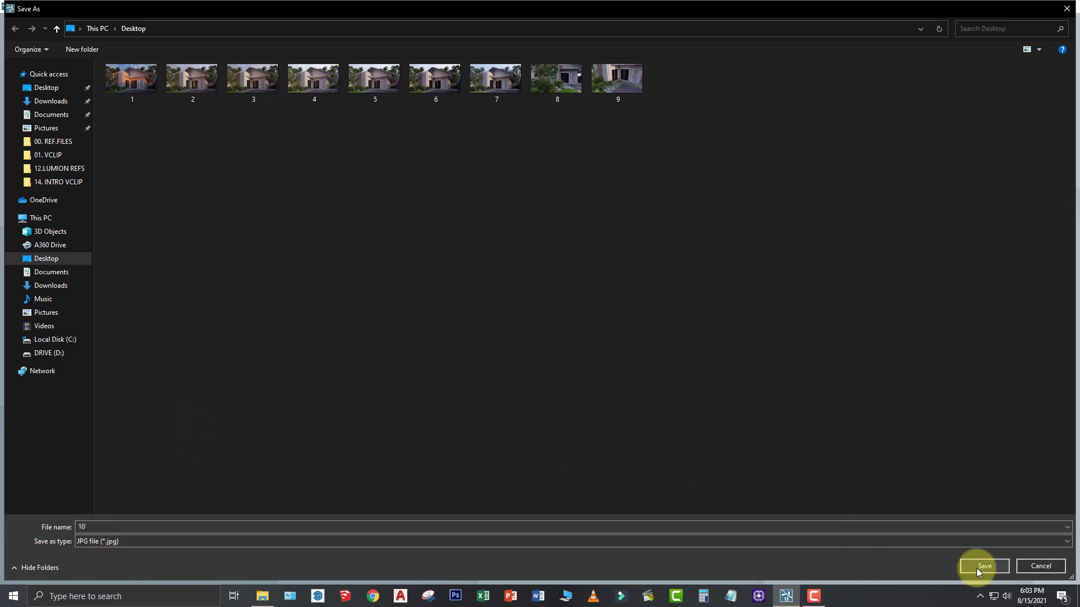
pyautogui.click(976, 568)
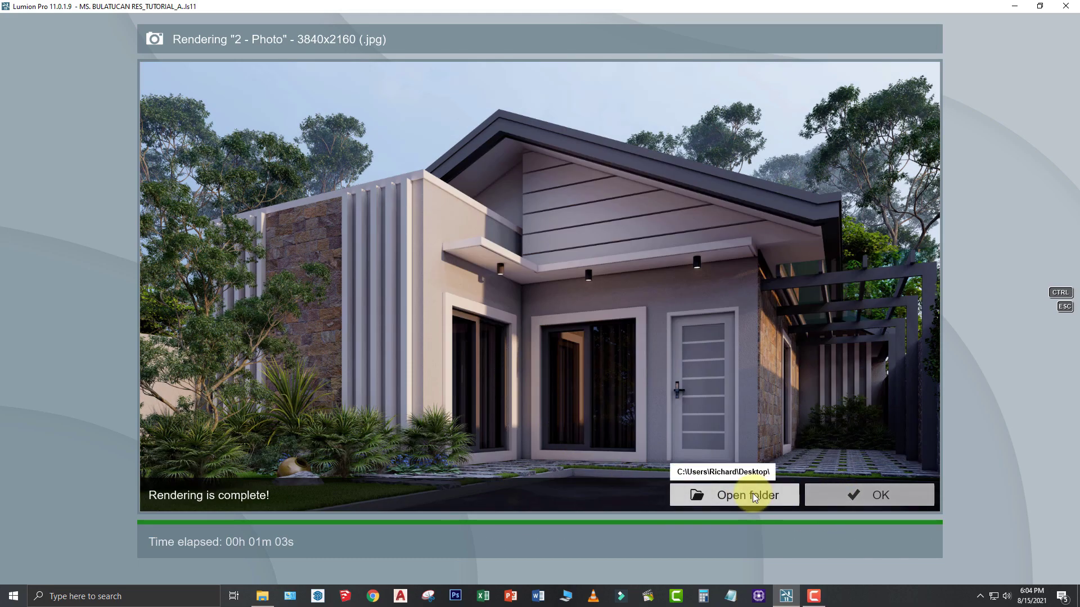
pyautogui.click(823, 498)
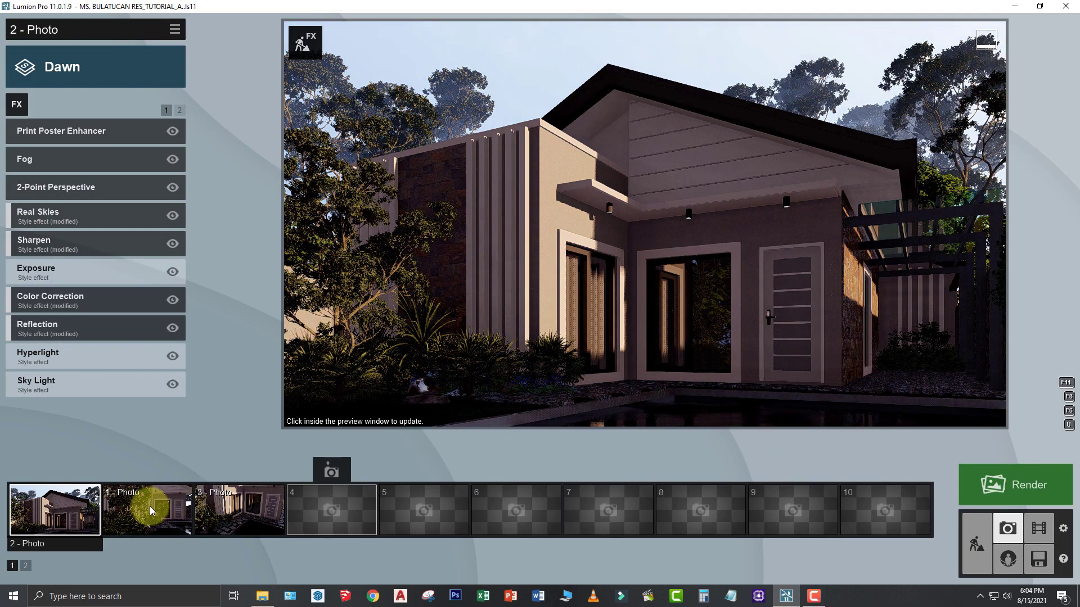
# - Render 1 - Photo at Print 3840x2160 as JPG file 11 on the Desktop and close the finished render
pyautogui.click(147, 507)
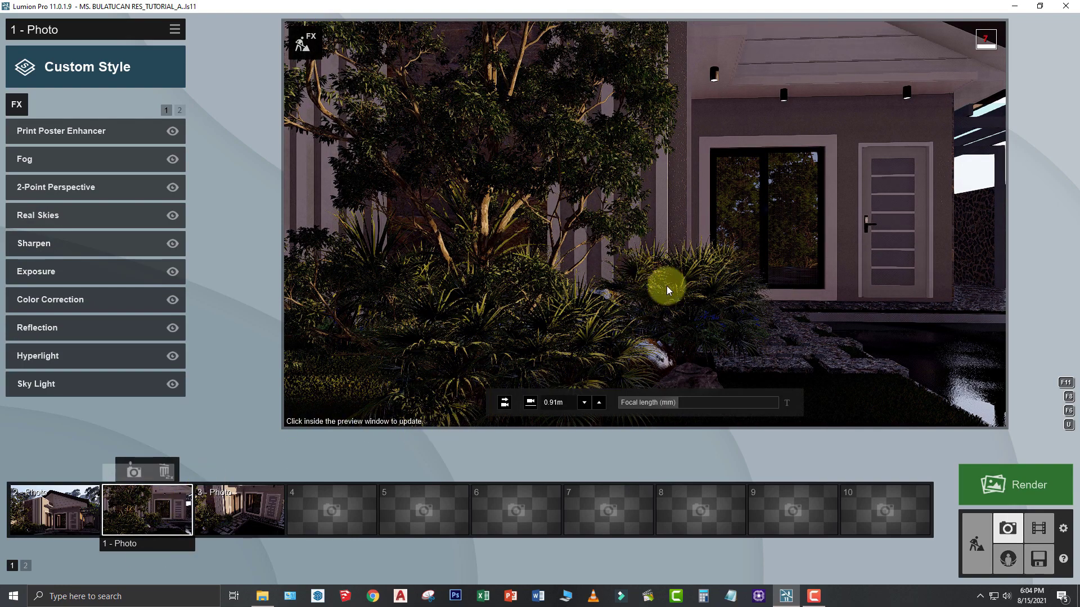
pyautogui.click(1017, 488)
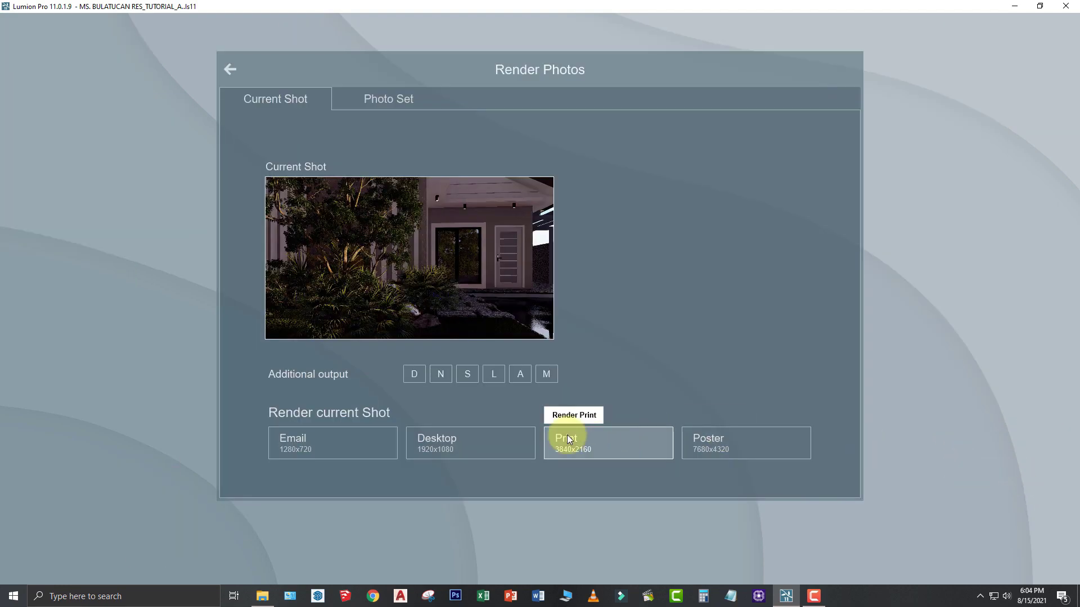
pyautogui.click(620, 444)
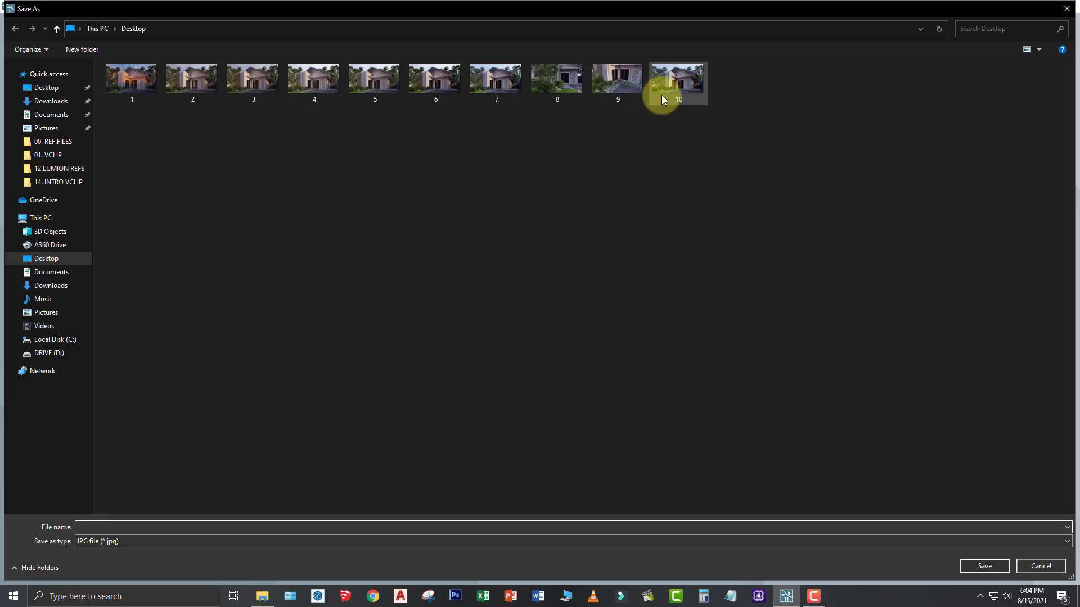
pyautogui.click(155, 526)
pyautogui.write('11')
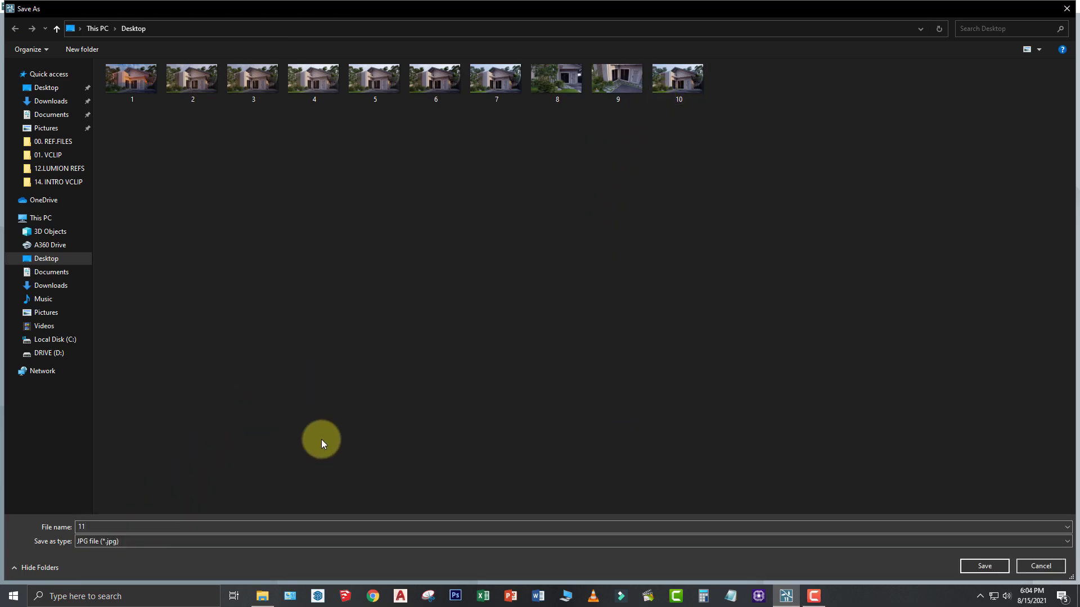
pyautogui.click(961, 564)
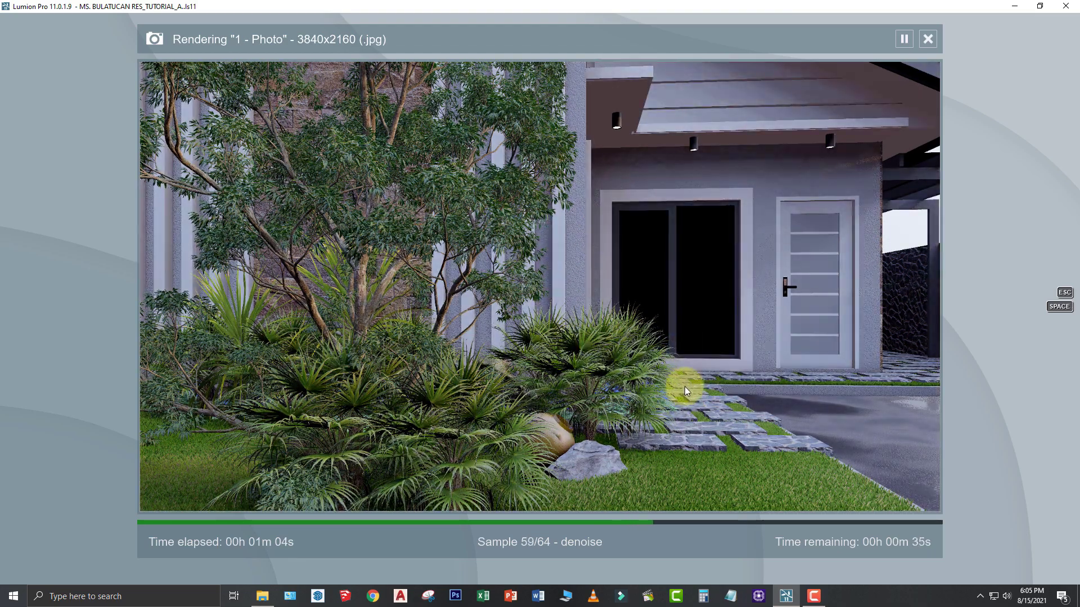
pyautogui.click(848, 497)
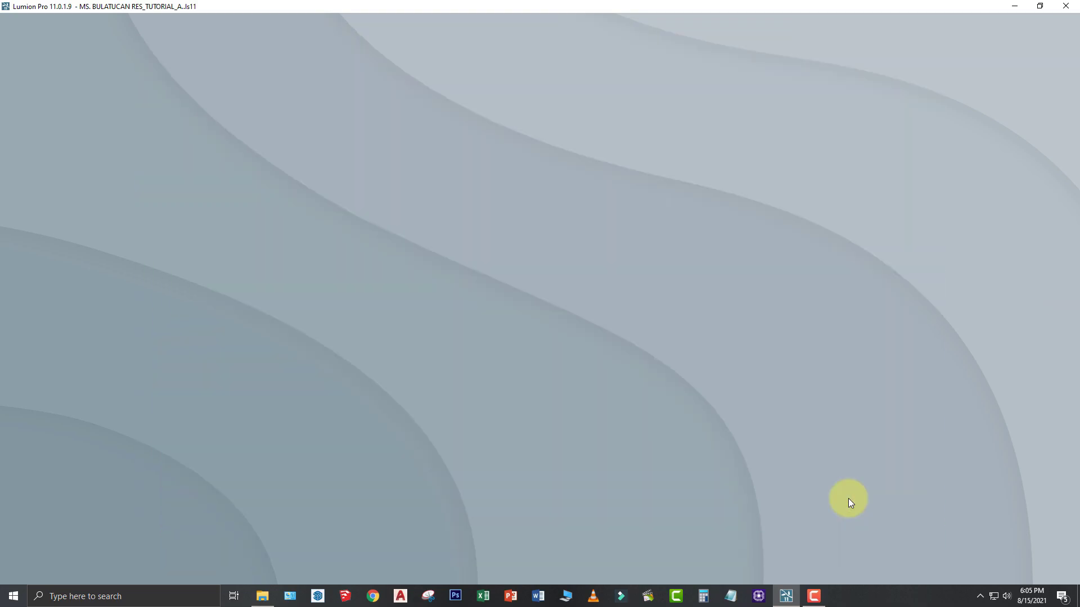
# - Render 3 - Photo at Print 3840x2160 as JPG file 12 on the Desktop and open its output folder
pyautogui.click(258, 507)
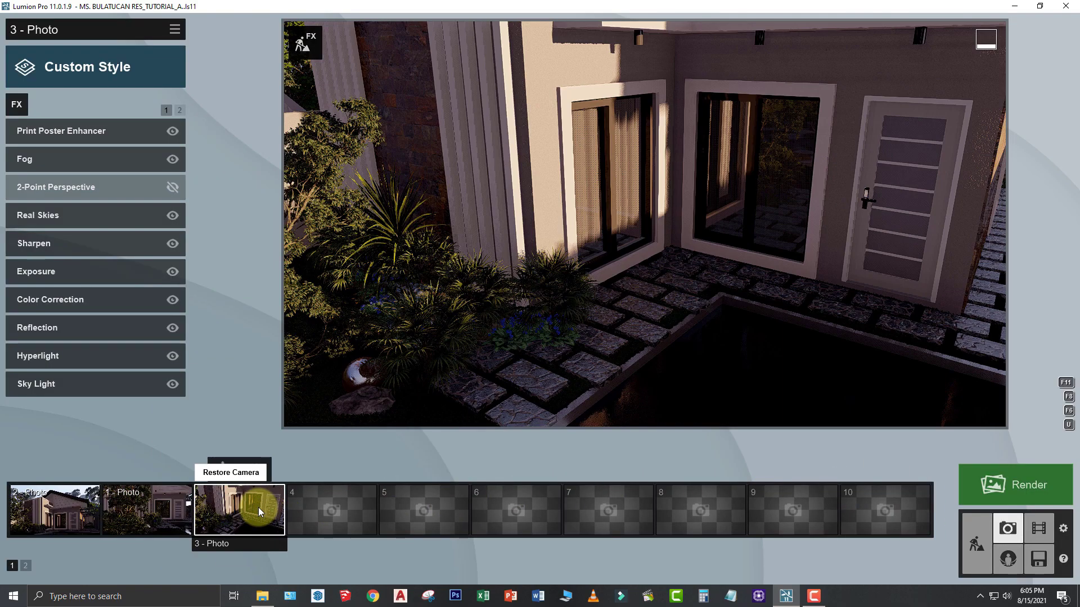
pyautogui.click(1019, 485)
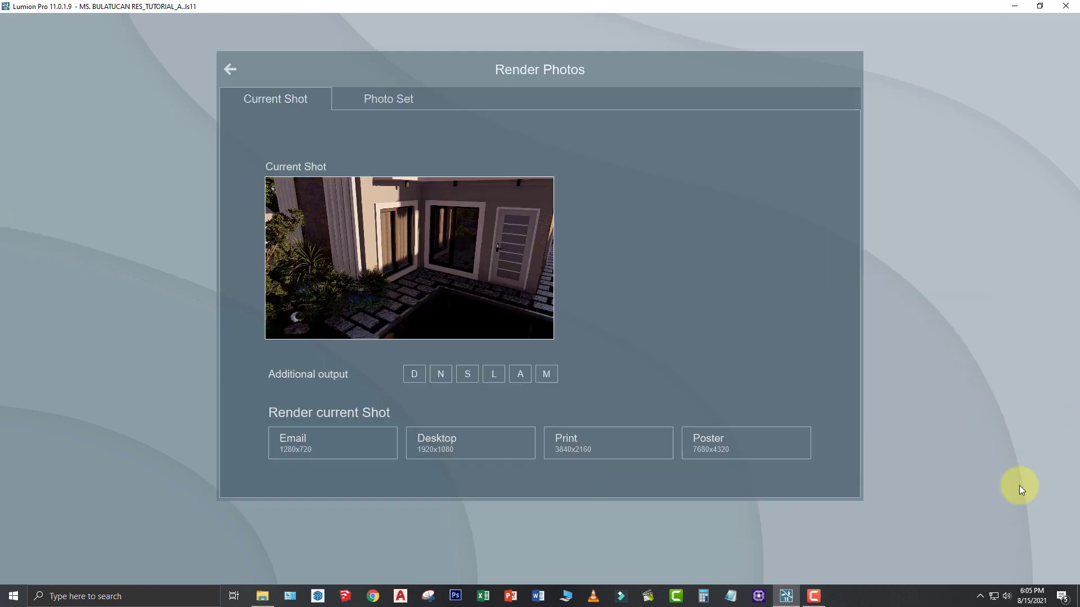
pyautogui.click(598, 446)
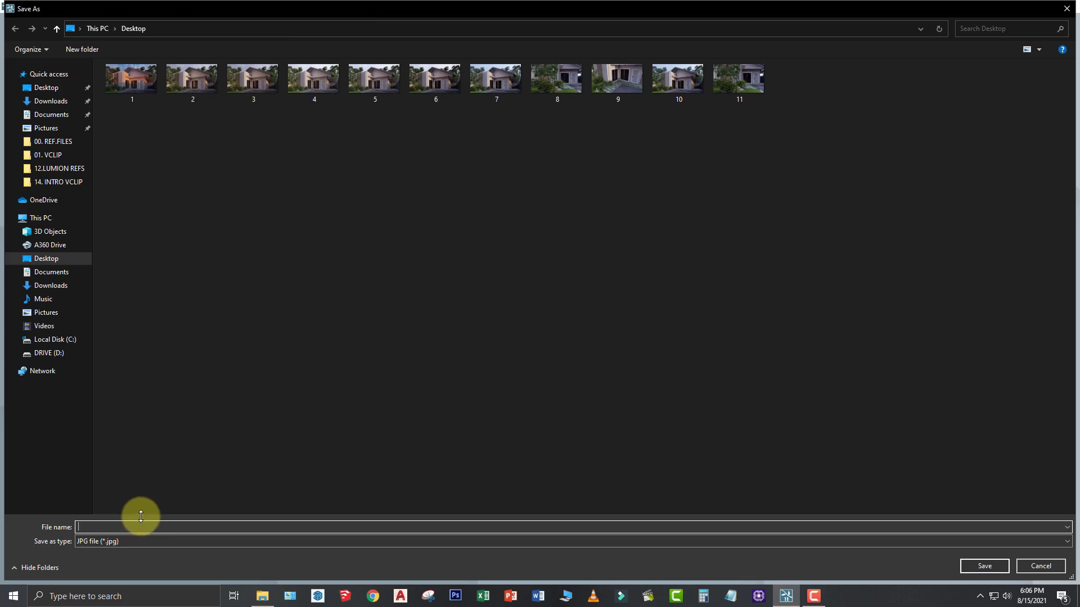
pyautogui.write('12')
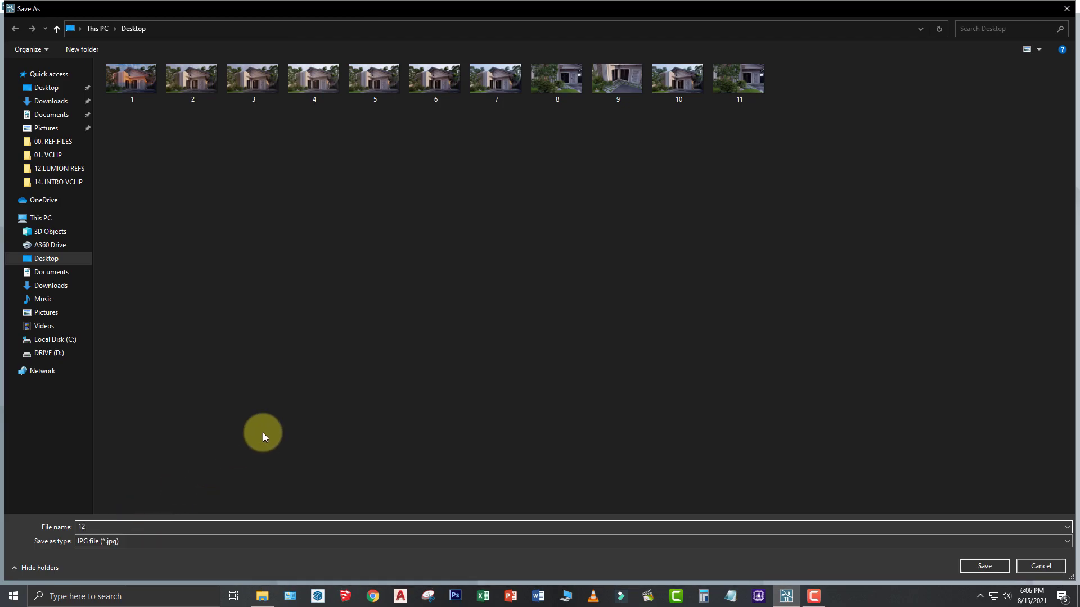
pyautogui.click(984, 566)
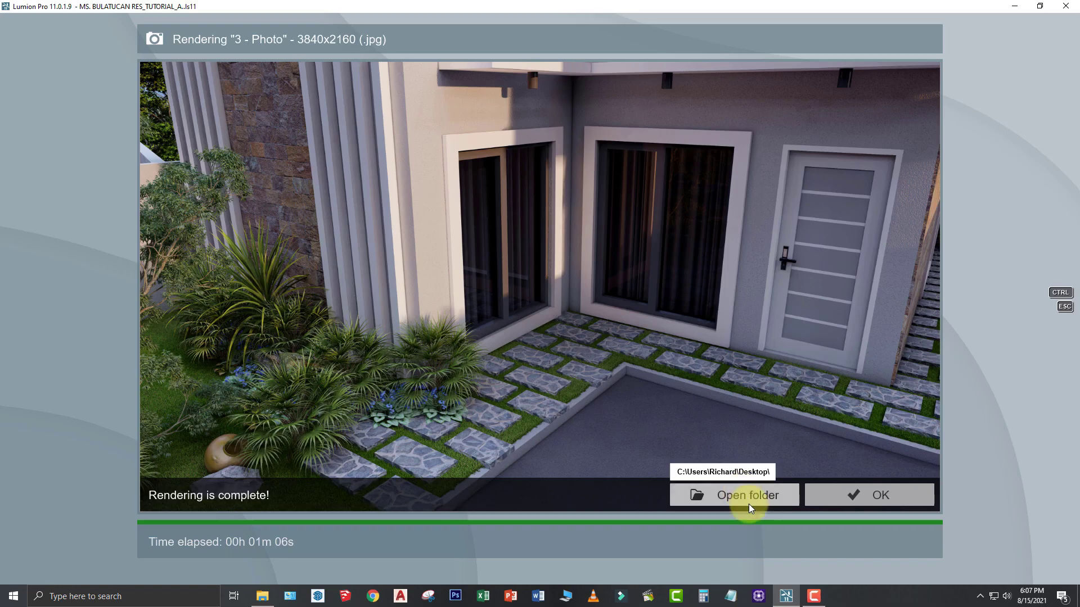
pyautogui.click(748, 504)
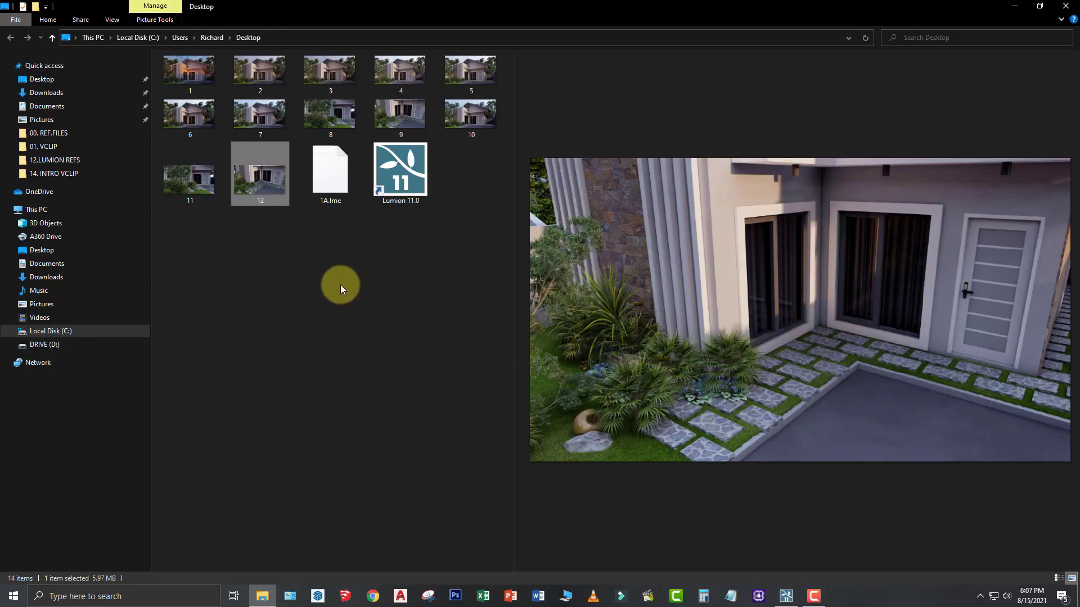
# - Check the pixel dimensions of render 12 in its file properties and close them
pyautogui.click(342, 286)
pyautogui.click(254, 185)
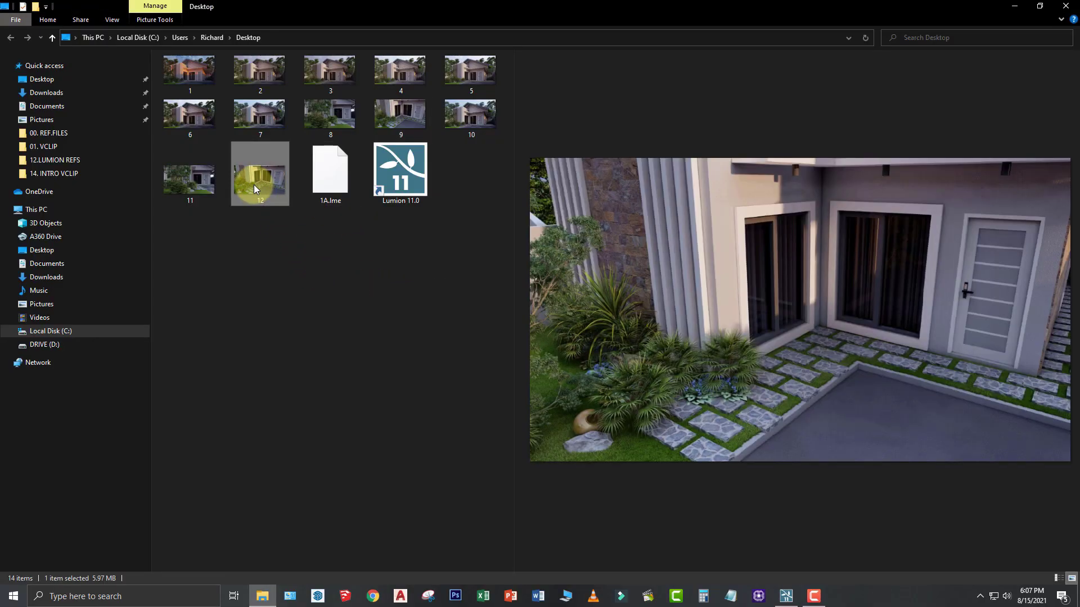
pyautogui.rightClick(254, 185)
pyautogui.click(292, 562)
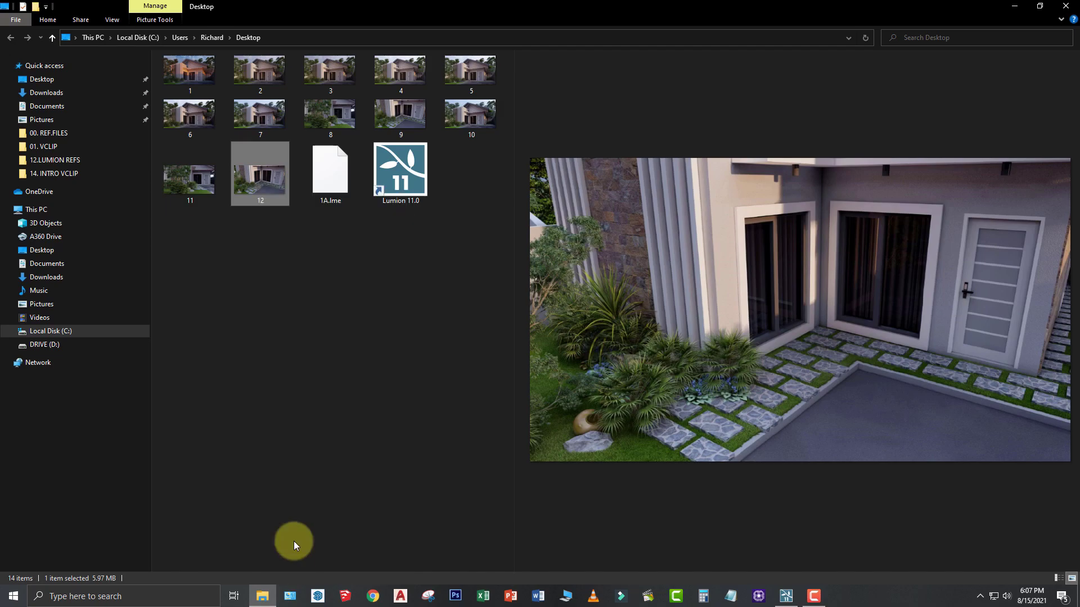
pyautogui.click(330, 212)
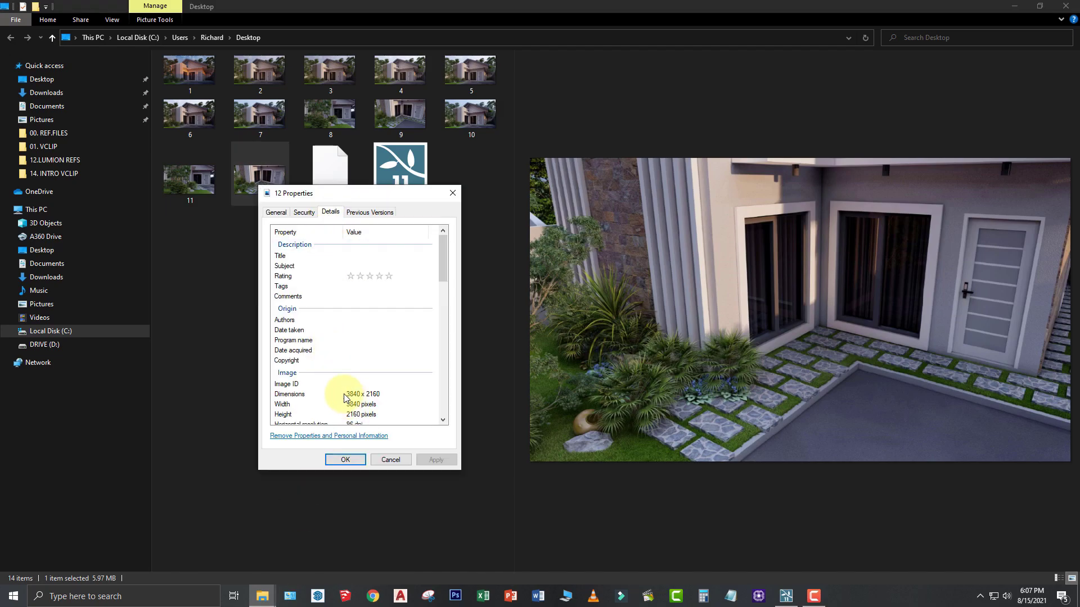
pyautogui.click(362, 395)
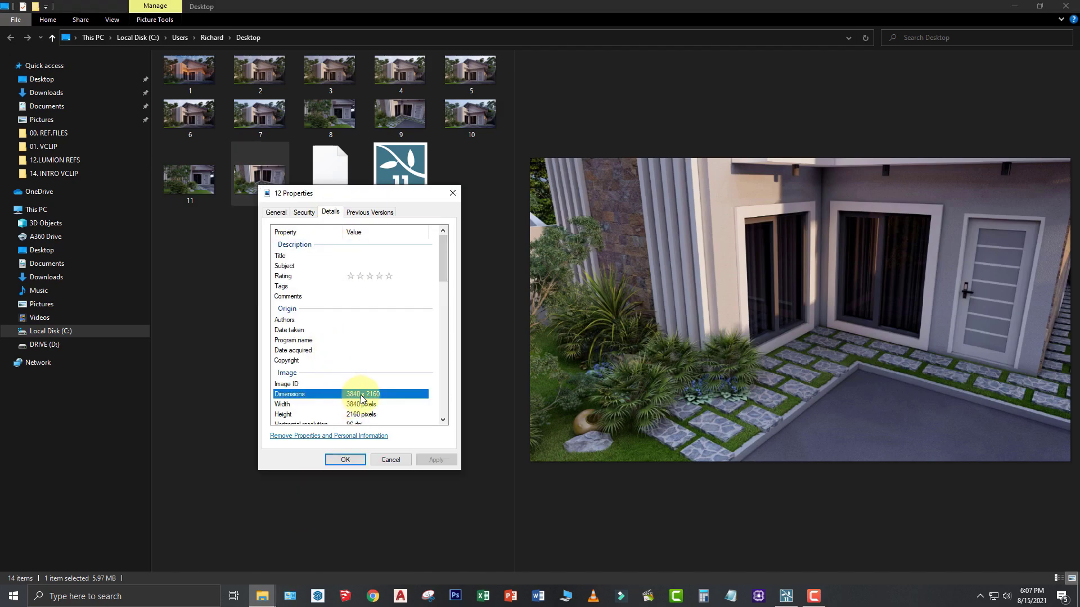
pyautogui.click(388, 460)
# - Check the pixel dimensions of render 11 in its file properties and close them
pyautogui.click(206, 190)
pyautogui.rightClick(203, 188)
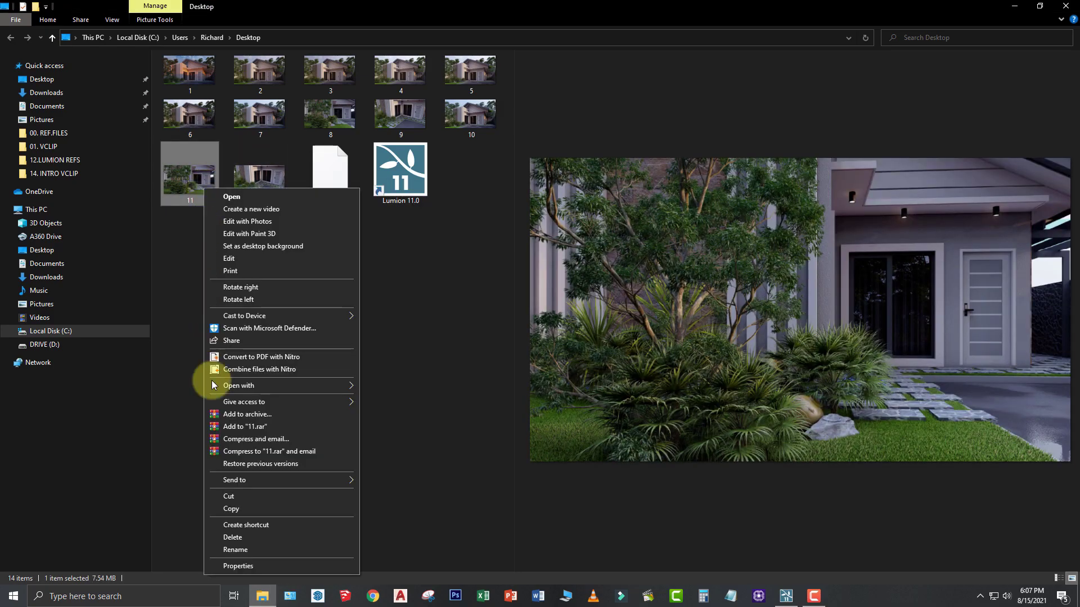
pyautogui.click(244, 566)
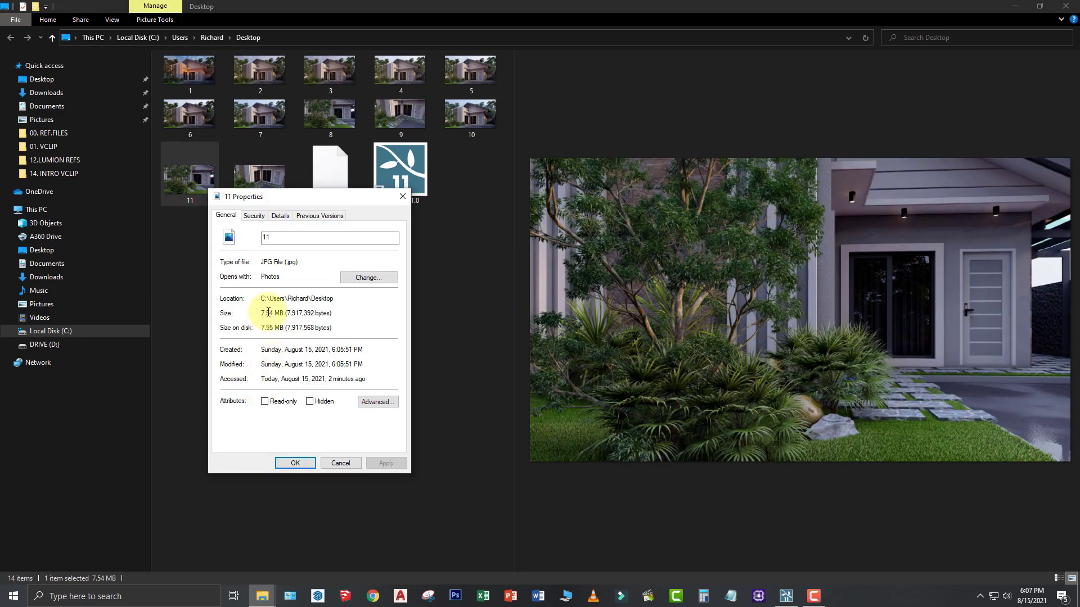
pyautogui.click(280, 216)
pyautogui.click(322, 399)
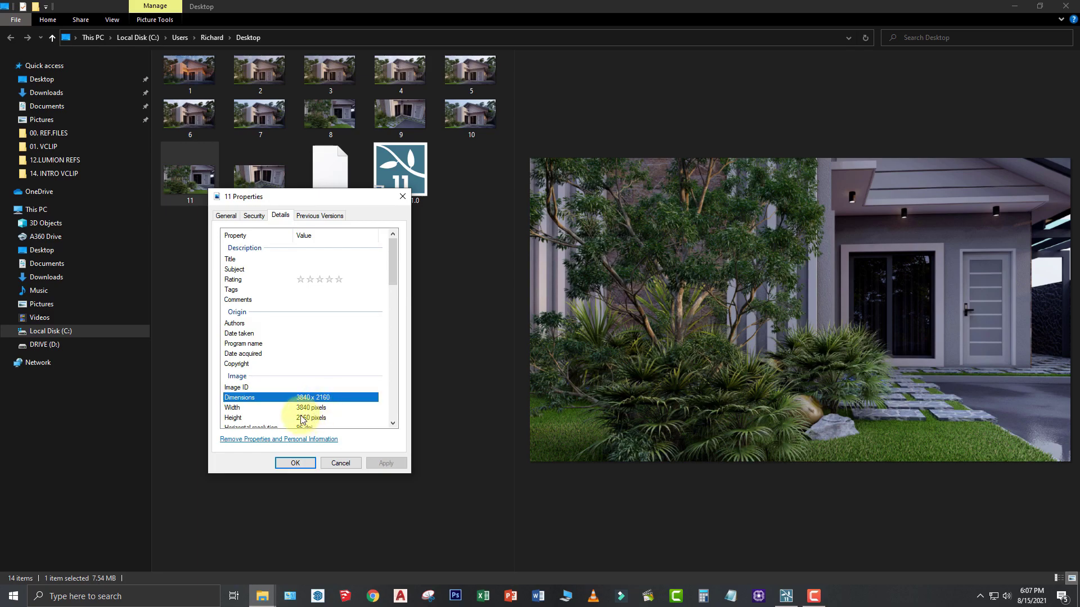
pyautogui.click(336, 463)
# - Check the pixel dimensions of render 10 in its file properties and close them
pyautogui.click(509, 116)
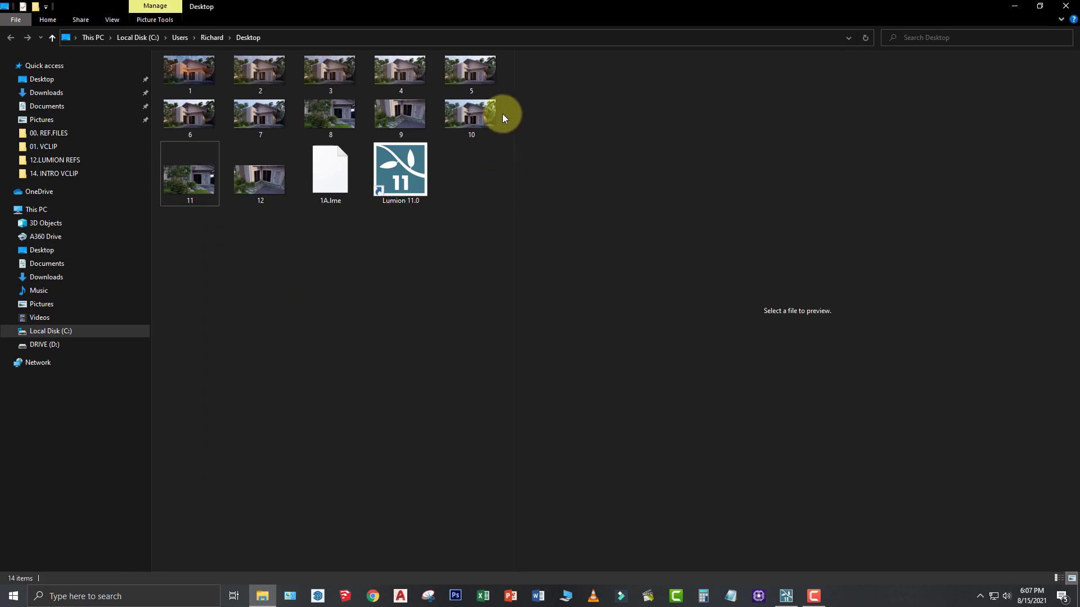
pyautogui.click(481, 114)
pyautogui.rightClick(481, 114)
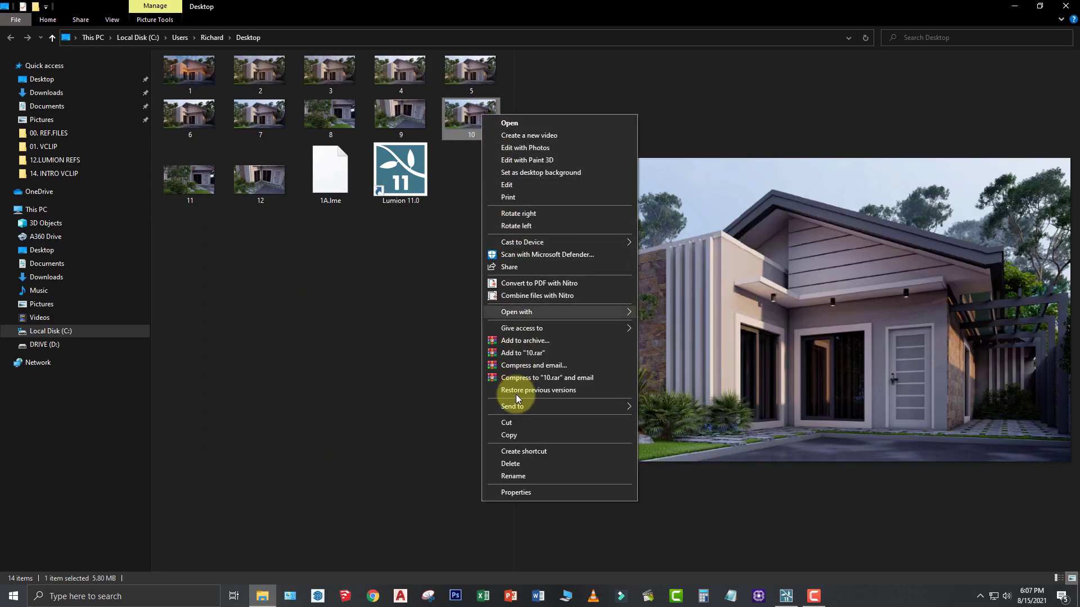
pyautogui.click(516, 492)
pyautogui.click(558, 142)
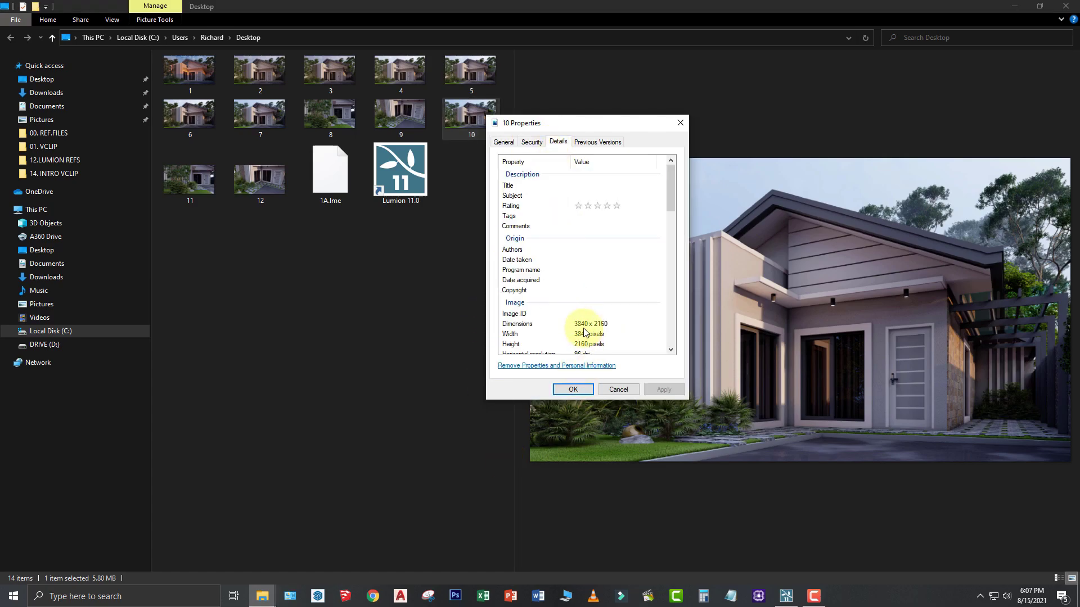
pyautogui.click(567, 391)
# - View renders 10, 11 and 12 at full size one after another and close the image viewer
pyautogui.doubleClick(470, 123)
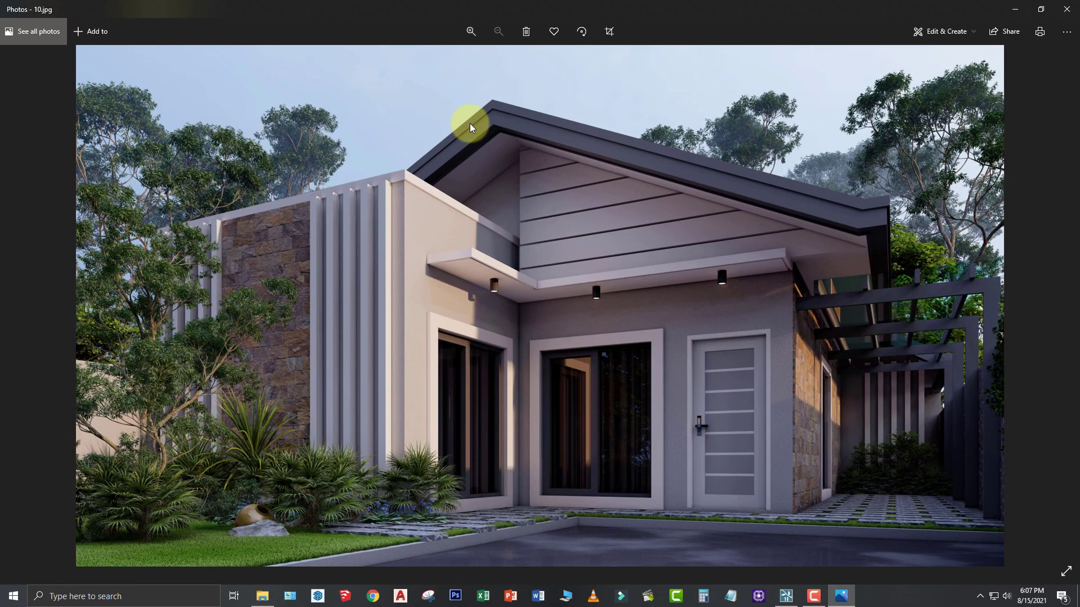
pyautogui.press('Right')
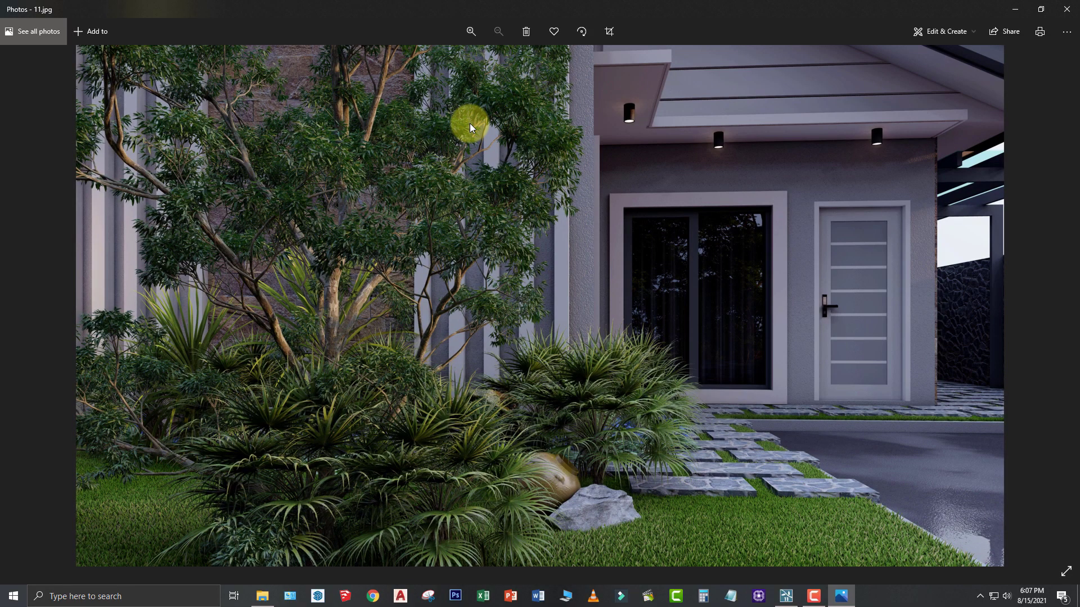
pyautogui.press('Right')
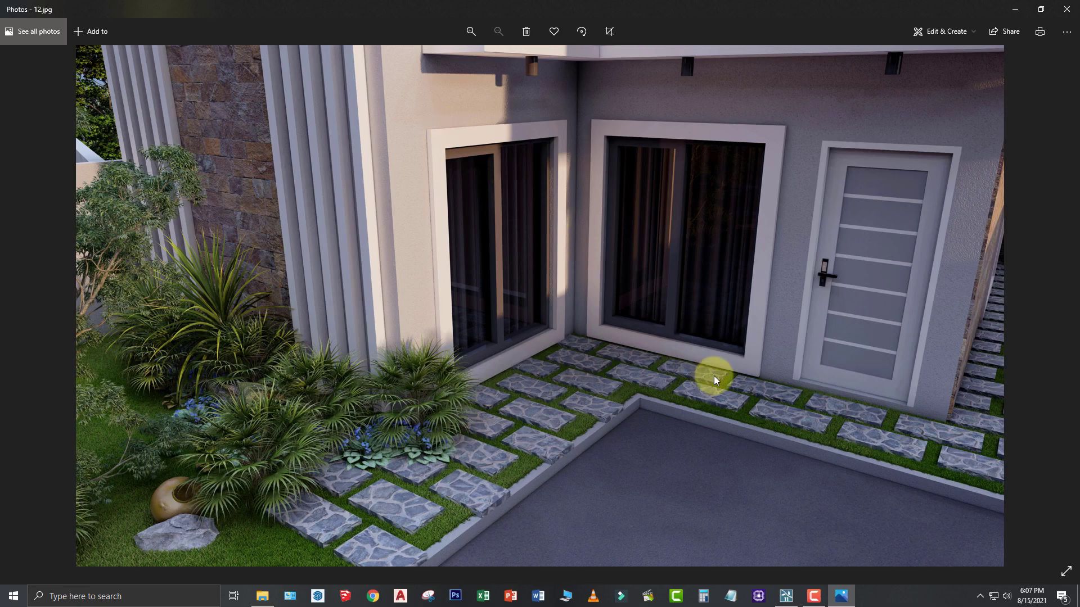
pyautogui.click(1066, 9)
pyautogui.click(430, 261)
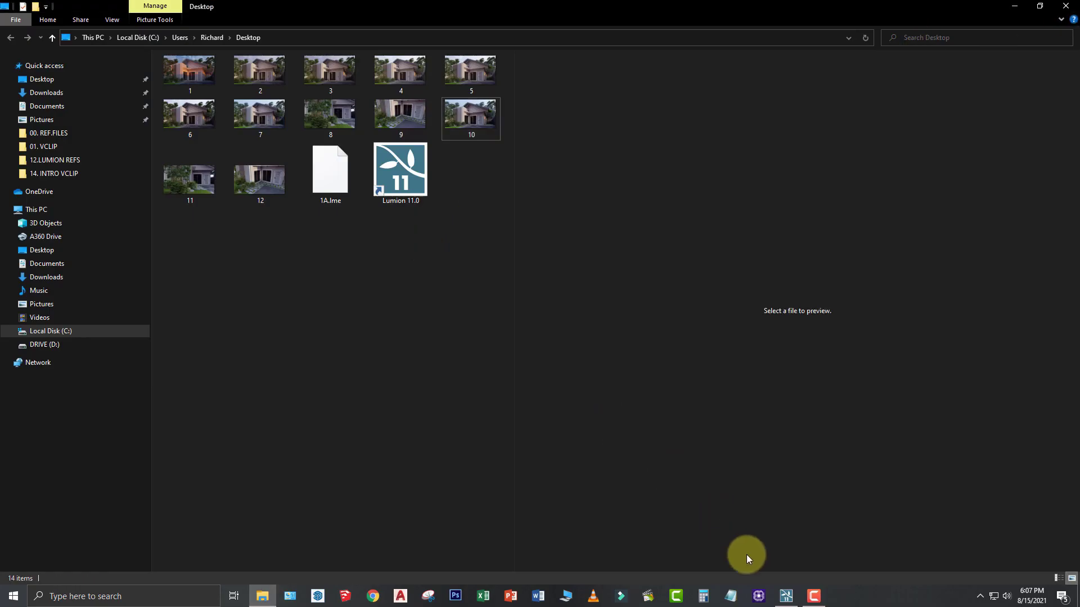
# - Return to Lumion, close the finished render and save the project under its current file name
pyautogui.click(785, 590)
pyautogui.click(892, 505)
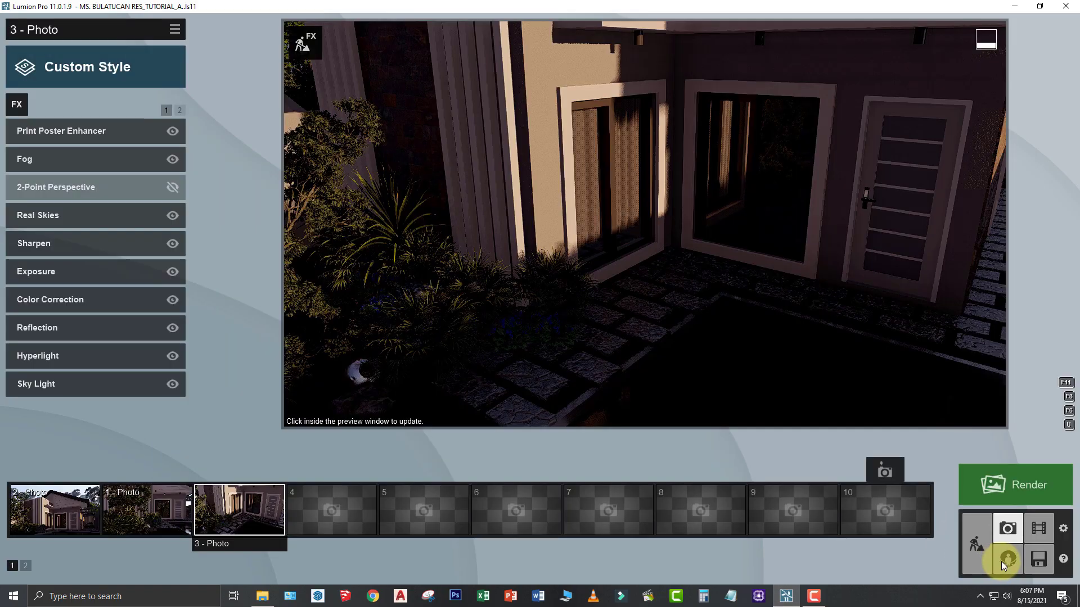
pyautogui.click(1039, 561)
pyautogui.click(571, 289)
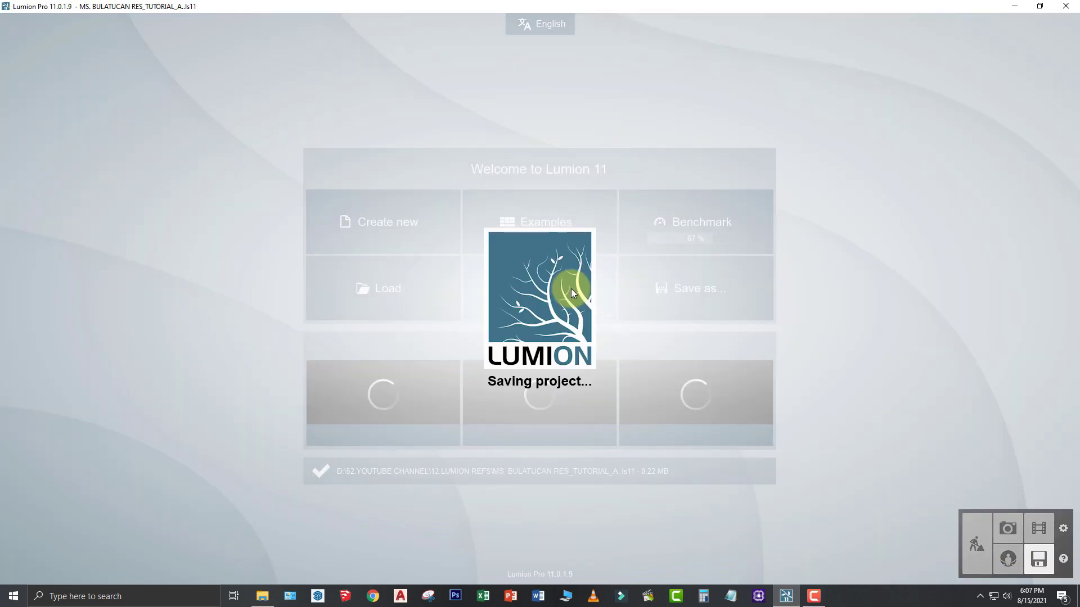